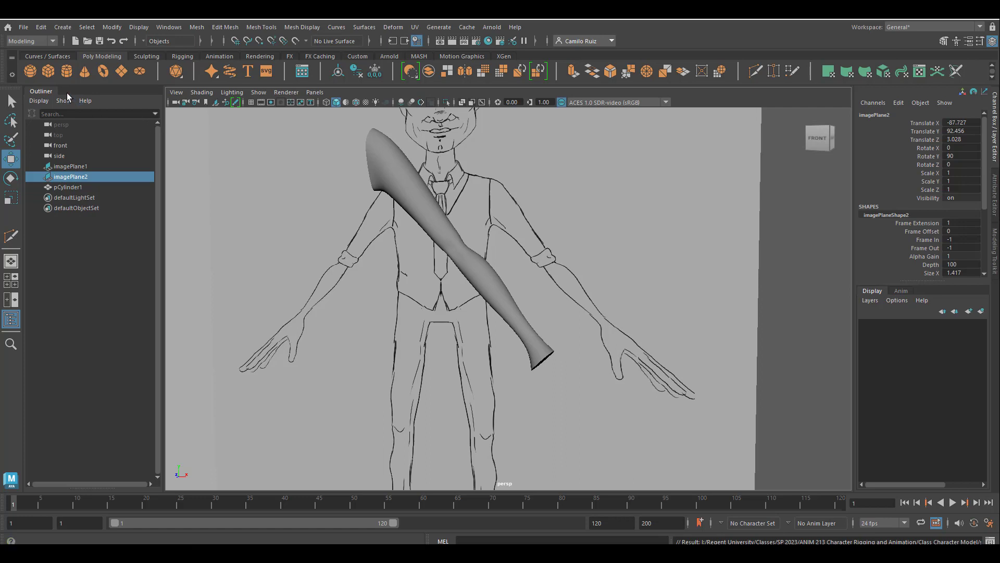
Create a new polygon cylinder and frame it in the view
click(64, 71)
scroll(428, 308, down, 5)
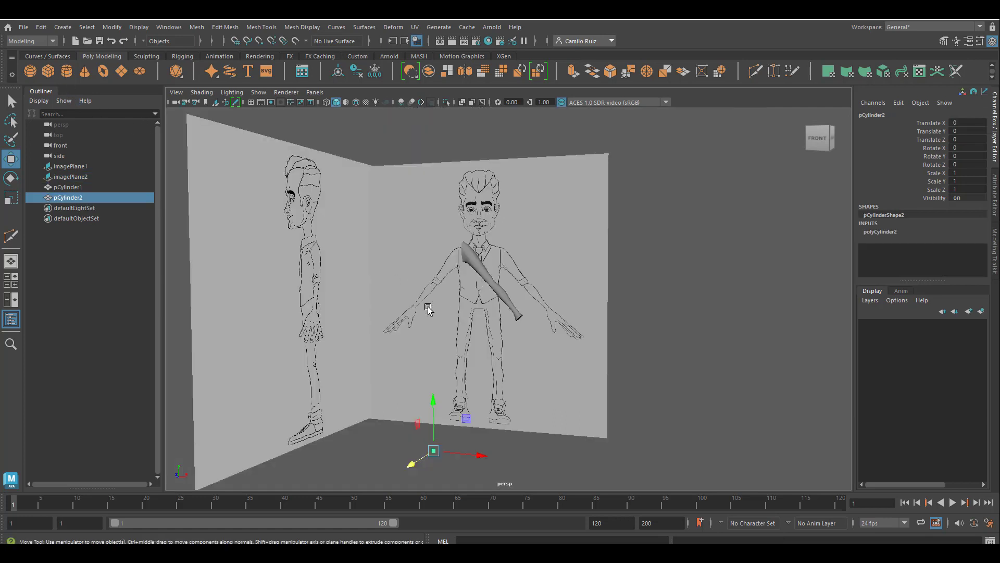
key(f)
scroll(563, 339, down, 5)
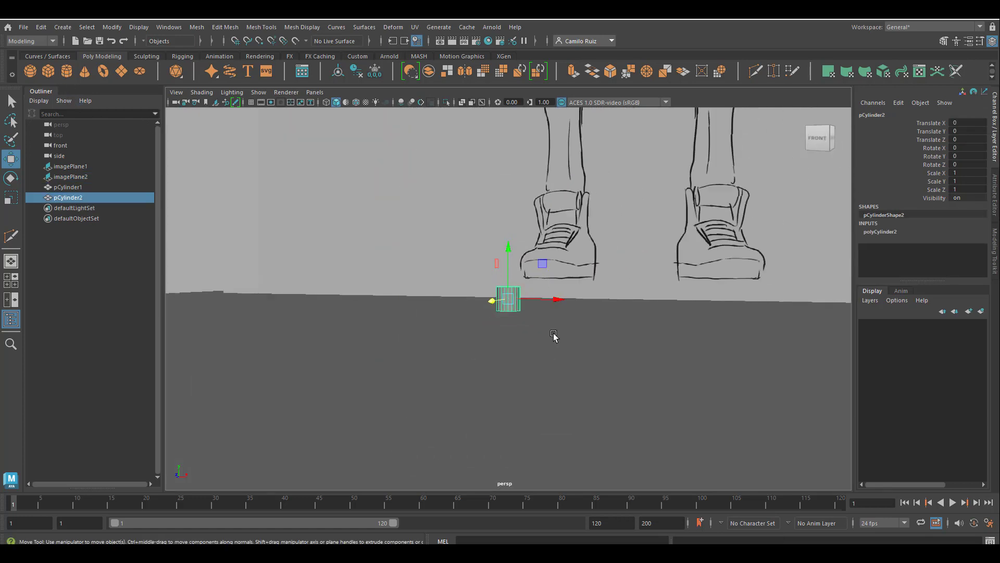
Set the cylinder's radius to 0.8, height to 9.3, and axis subdivisions to 8
click(881, 232)
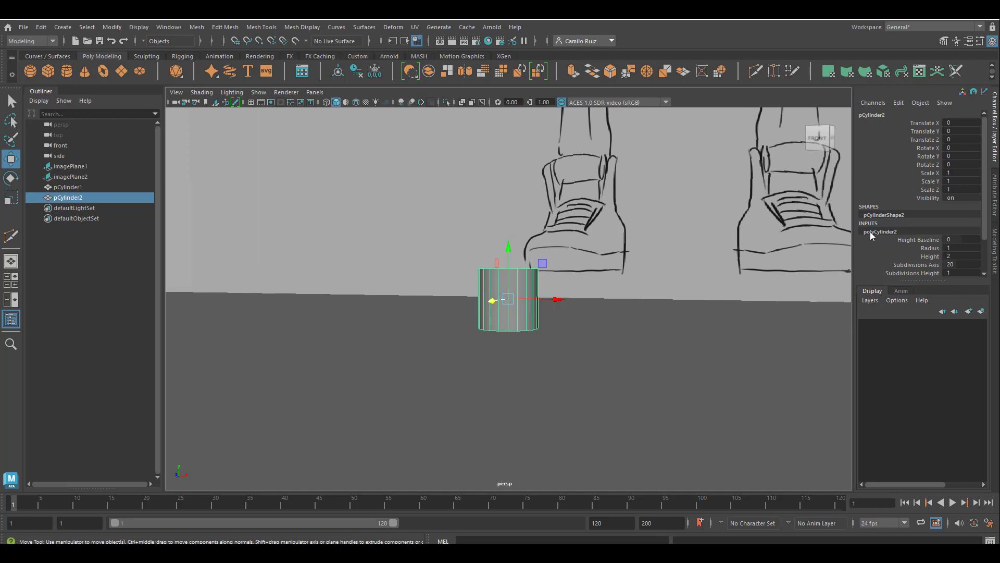
click(930, 247)
middle_drag(788, 241, 767, 266)
click(930, 256)
click(926, 264)
middle_drag(703, 270, 649, 269)
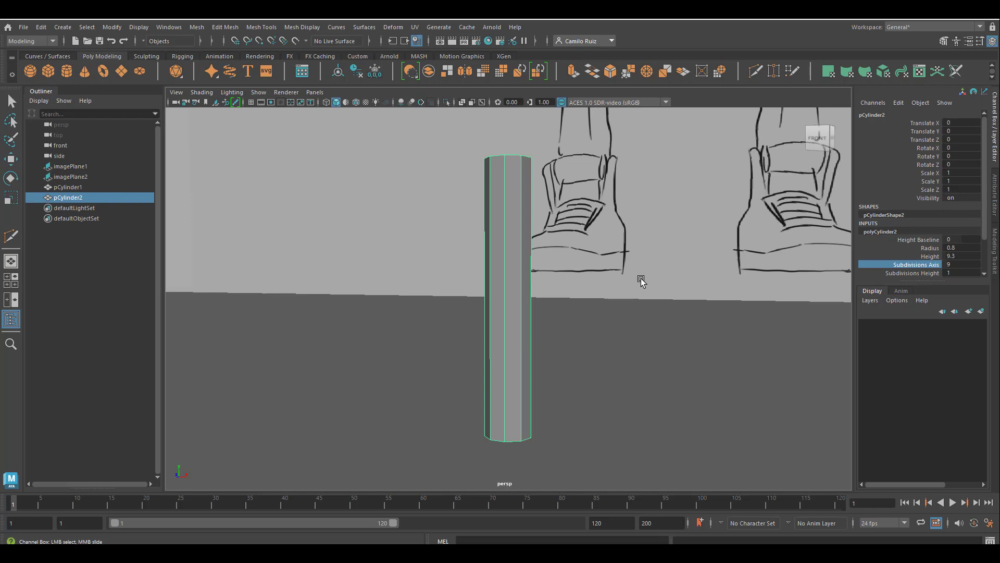
double_click(951, 264)
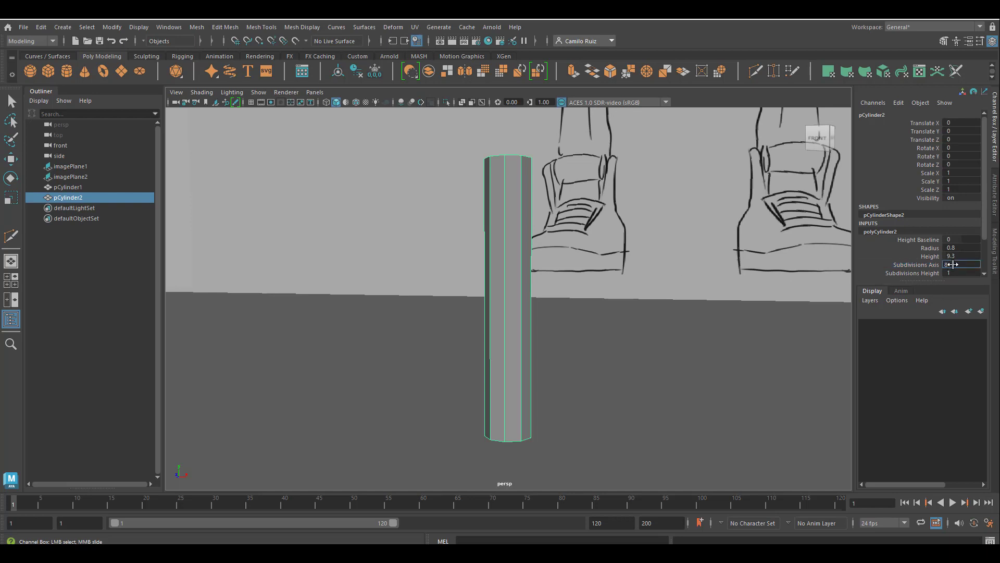
key(Return)
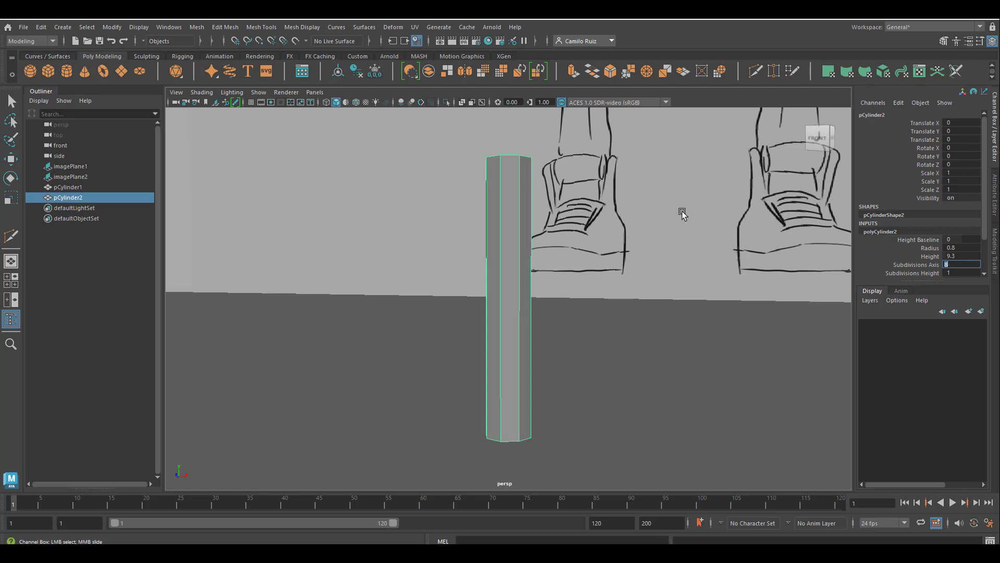
Rotate the cylinder 90 degrees around Z so it lies horizontally
scroll(661, 232, down, 10)
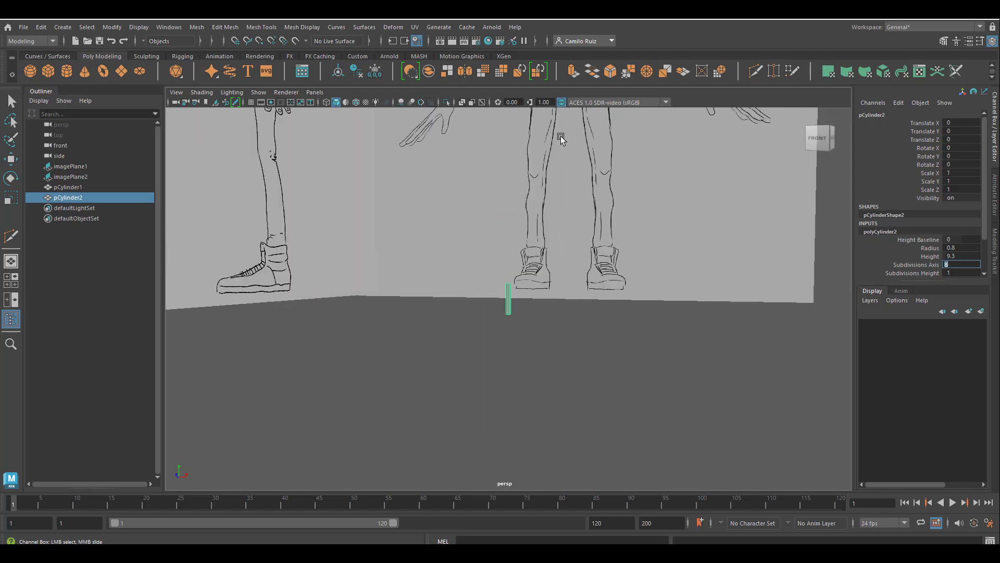
alt+middle_drag(561, 138, 575, 323)
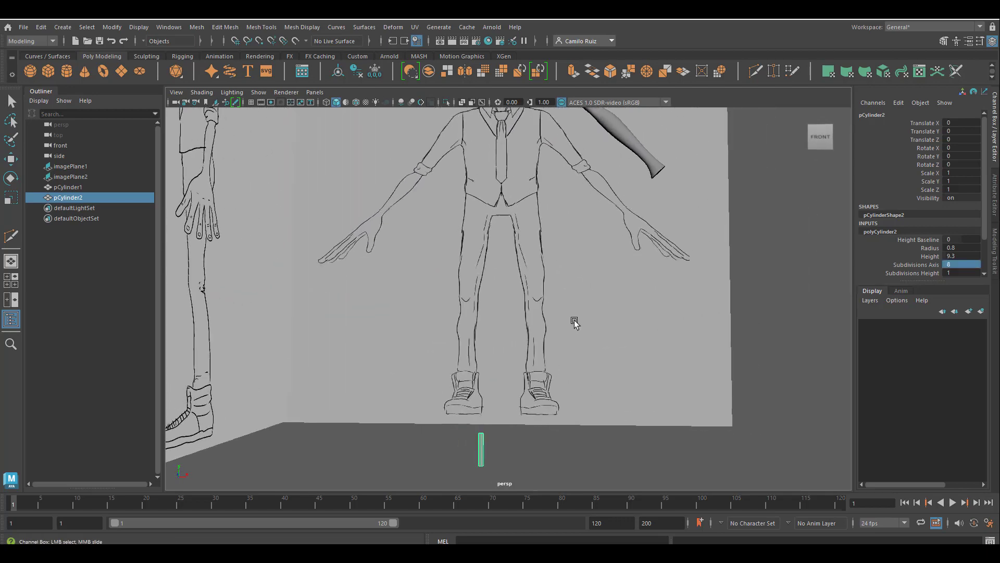
alt+middle_drag(567, 360, 566, 345)
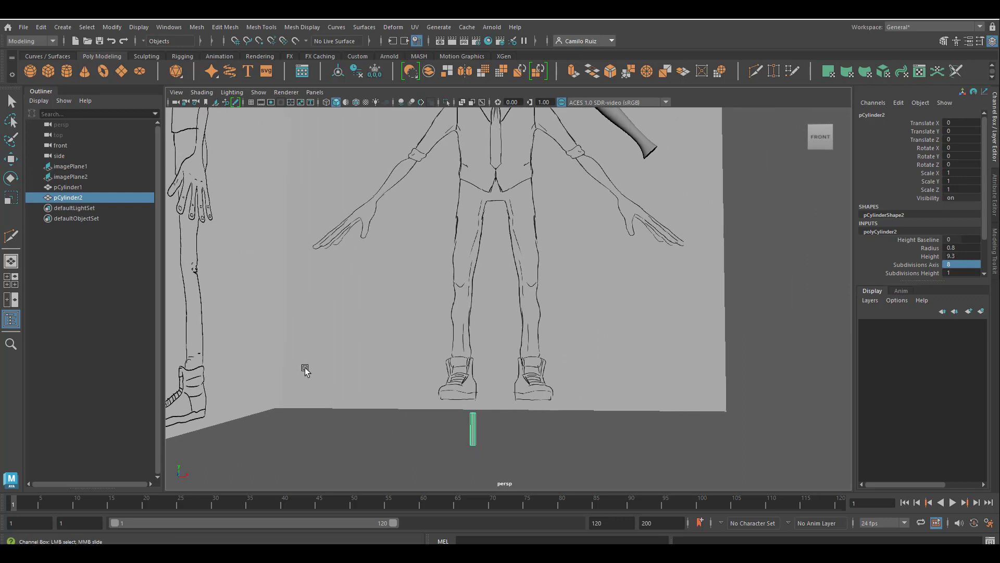
click(932, 164)
double_click(961, 165)
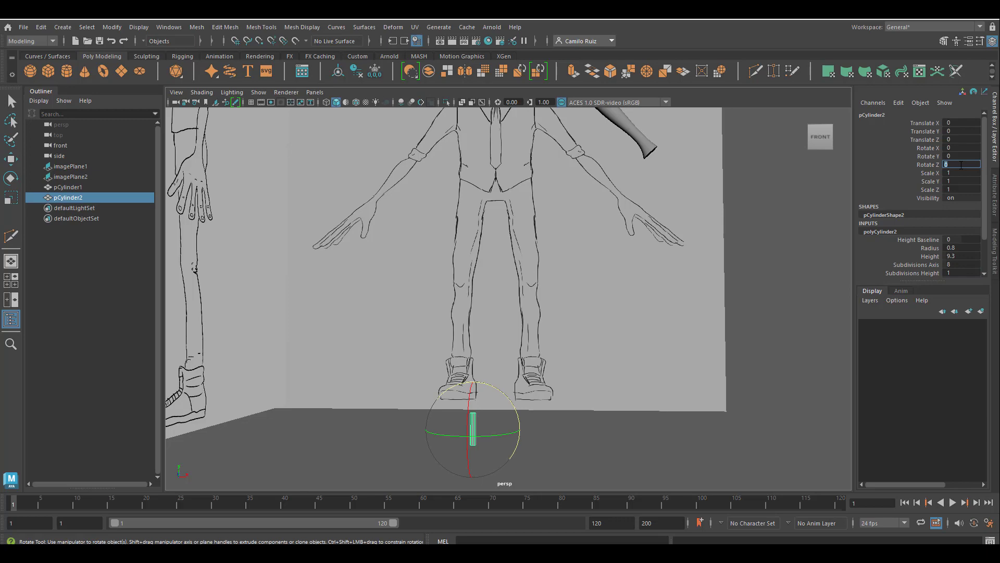
key(Return)
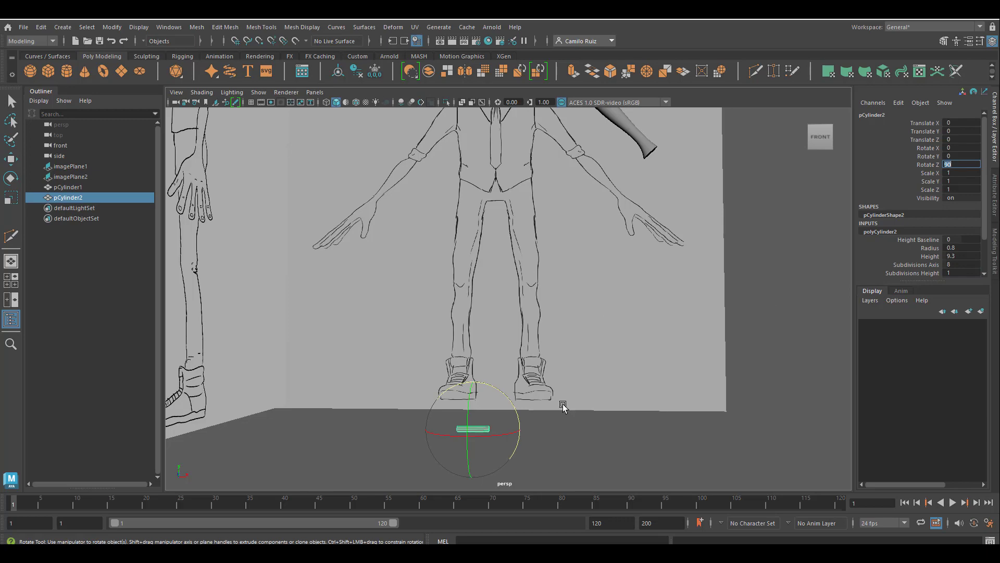
Move the cylinder up to the level of the character's hand in the front view
key(w)
drag(474, 385, 546, 299)
scroll(493, 295, up, 5)
scroll(546, 299, up, 5)
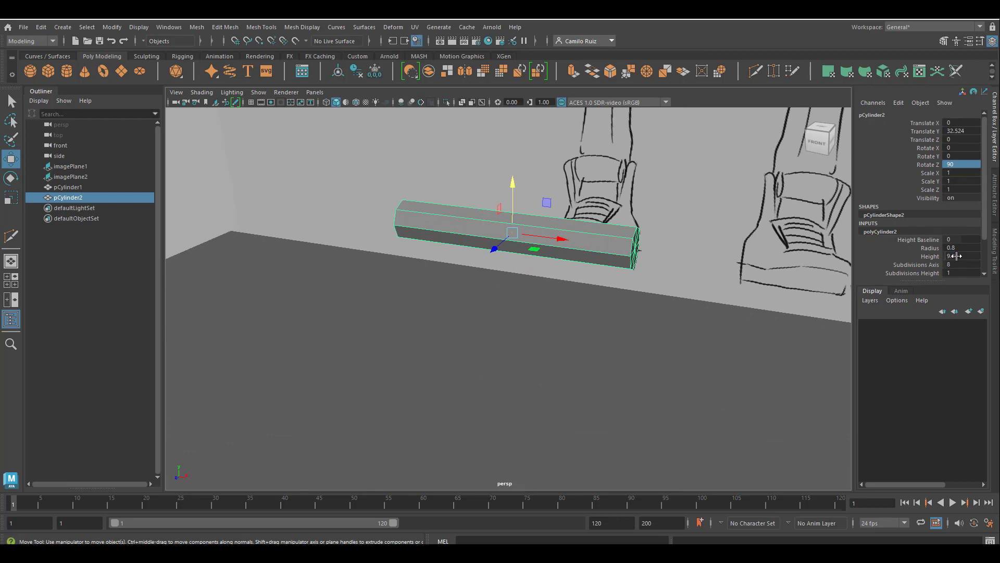
scroll(719, 272, down, 5)
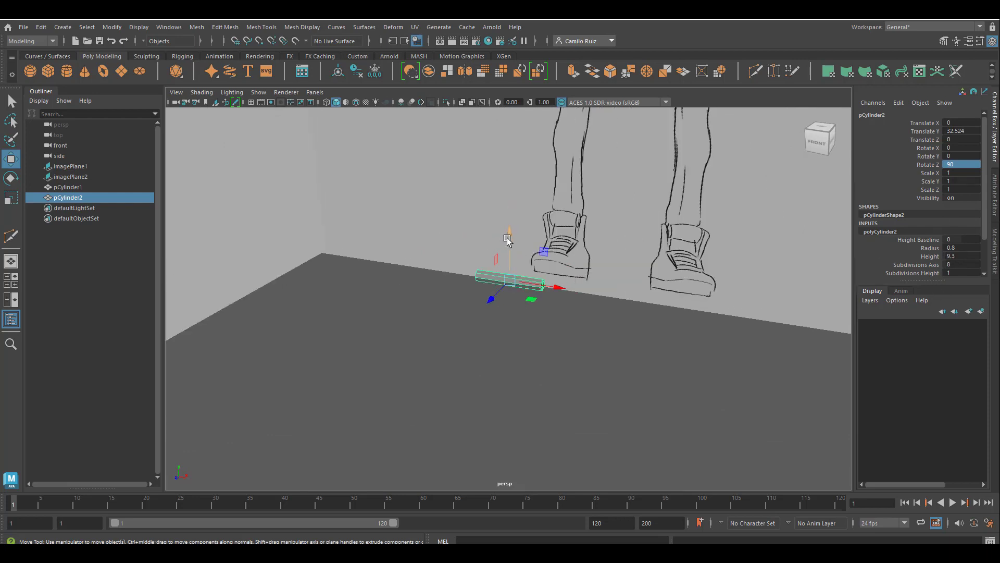
drag(509, 235, 512, 162)
scroll(534, 232, down, 6)
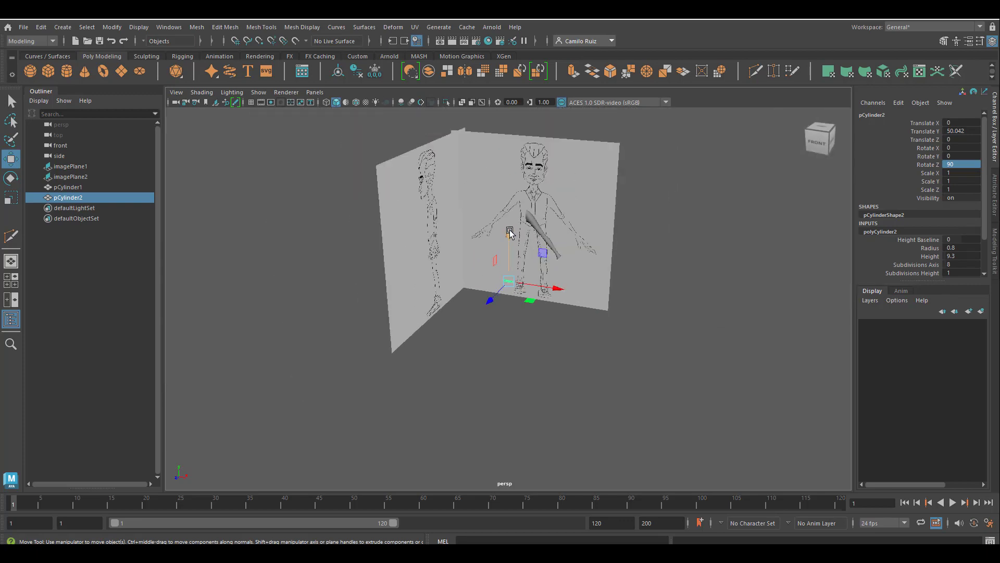
drag(509, 232, 510, 211)
scroll(513, 219, up, 6)
drag(563, 235, 676, 258)
key(space)
key(space)
drag(602, 458, 677, 431)
scroll(604, 423, down, 3)
scroll(782, 313, up, 2)
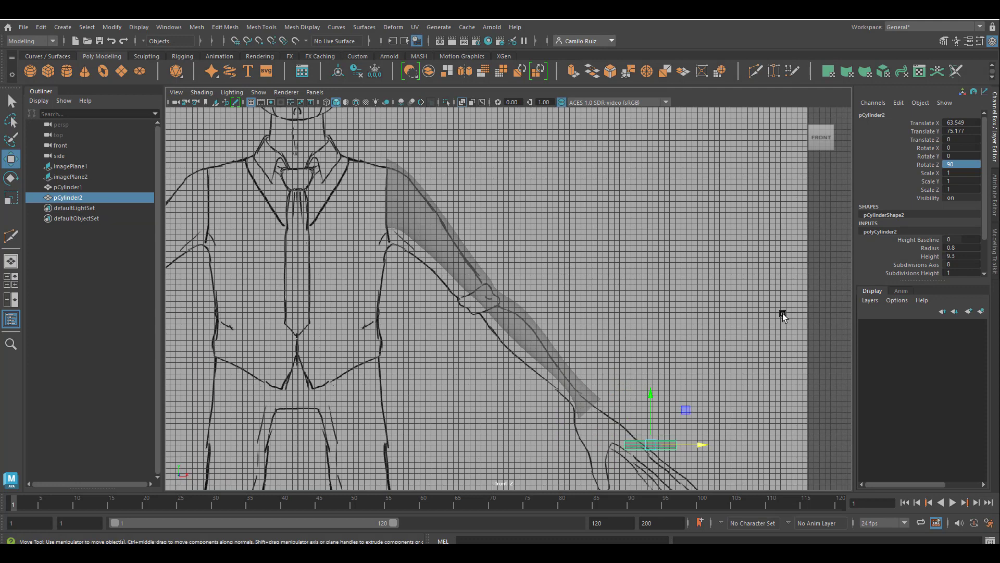
Set the cylinder's height to 14
click(930, 256)
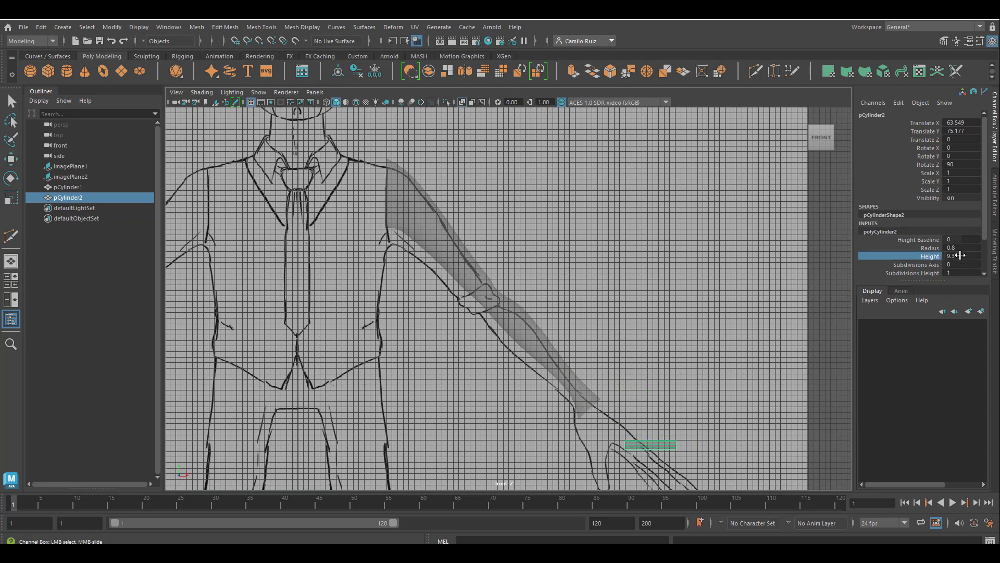
double_click(960, 255)
text(14)
key(Return)
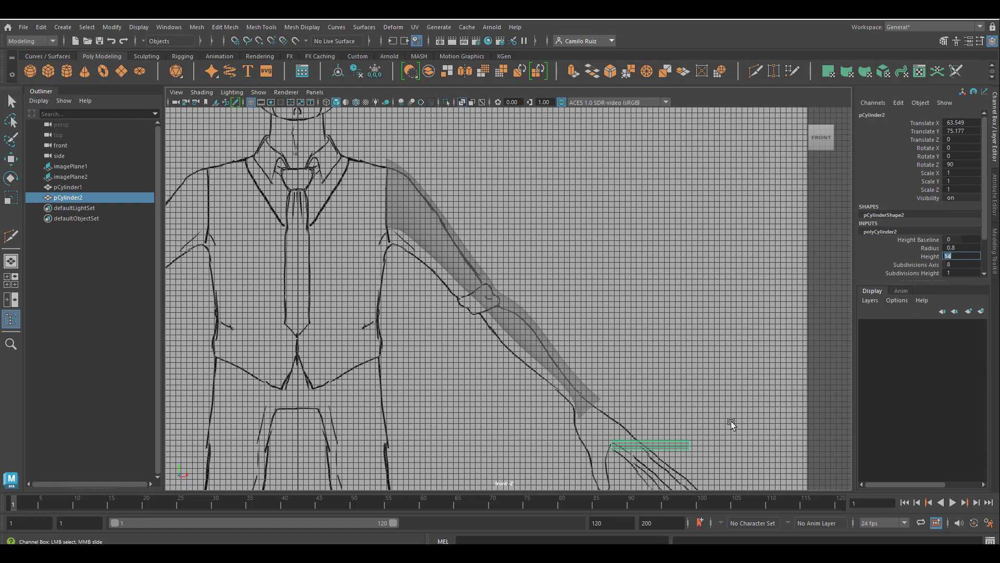
scroll(732, 423, down, 5)
scroll(705, 361, up, 8)
key(w)
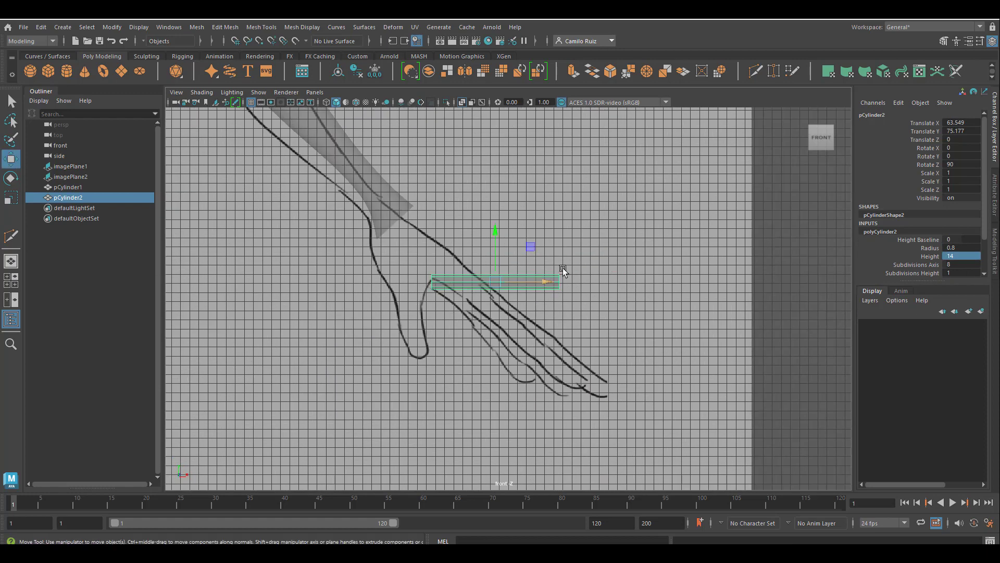
Try rotating the cylinder about 51 degrees and moving it along the fingers of the hand
middle_drag(563, 268, 598, 317)
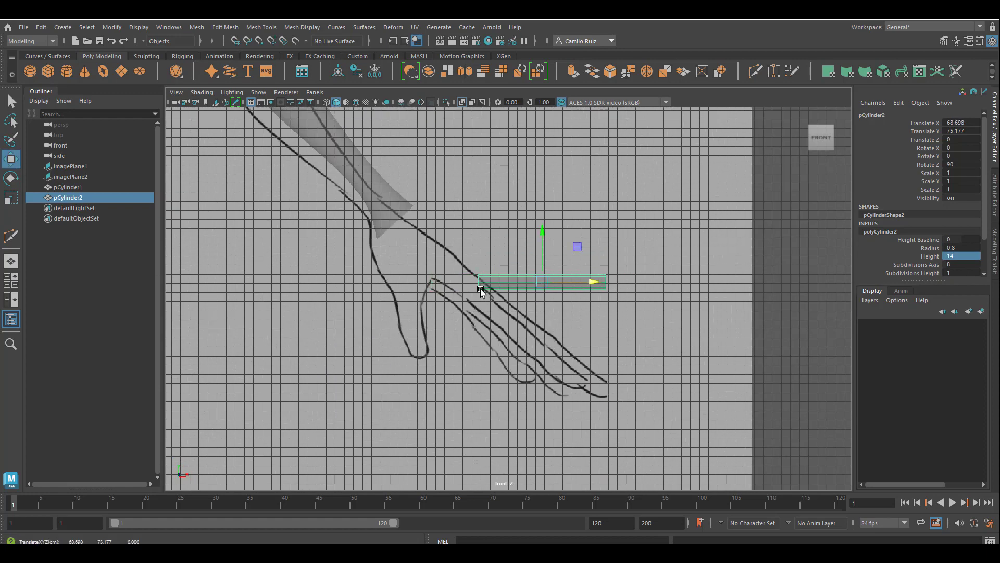
click(11, 197)
click(11, 178)
drag(570, 239, 546, 296)
click(11, 159)
drag(590, 339, 576, 336)
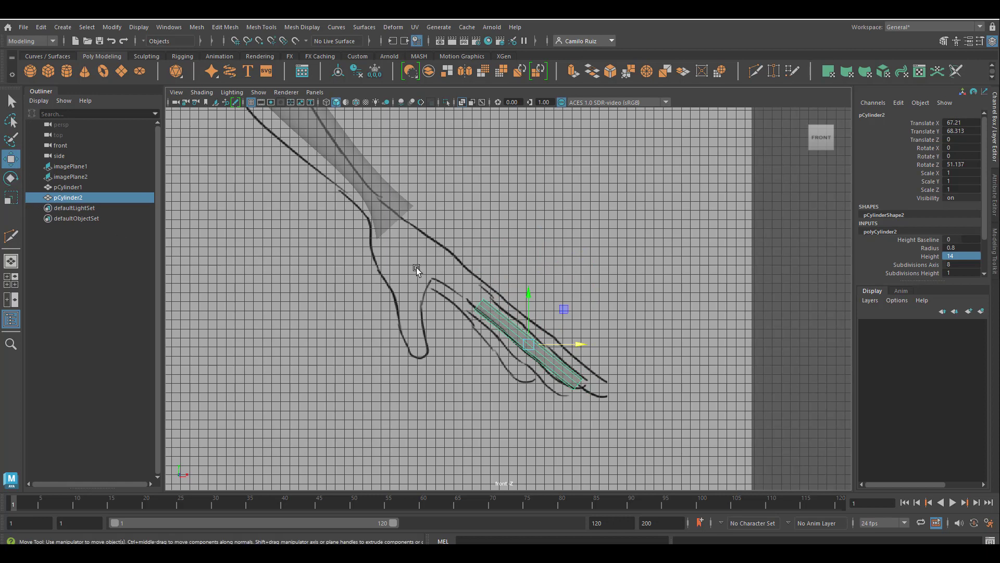
drag(529, 287, 525, 288)
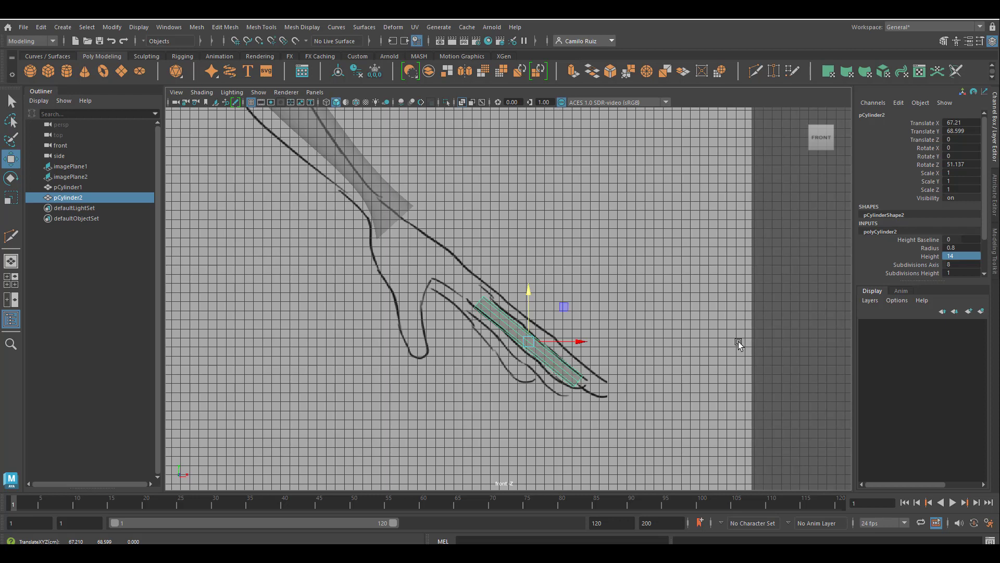
Restore the cylinder's Z rotation to 90 degrees
double_click(969, 165)
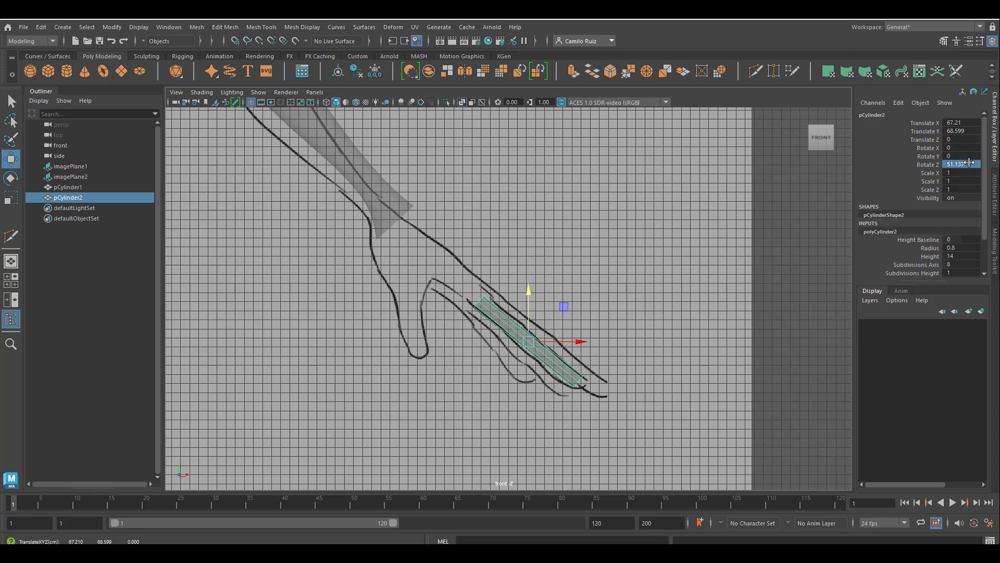
text(0)
key(Return)
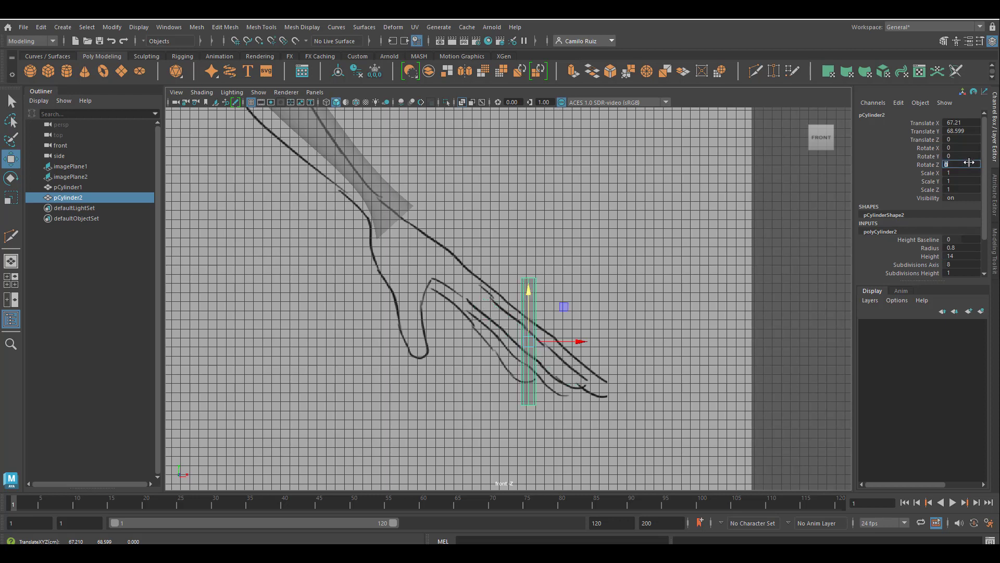
text(90)
key(Return)
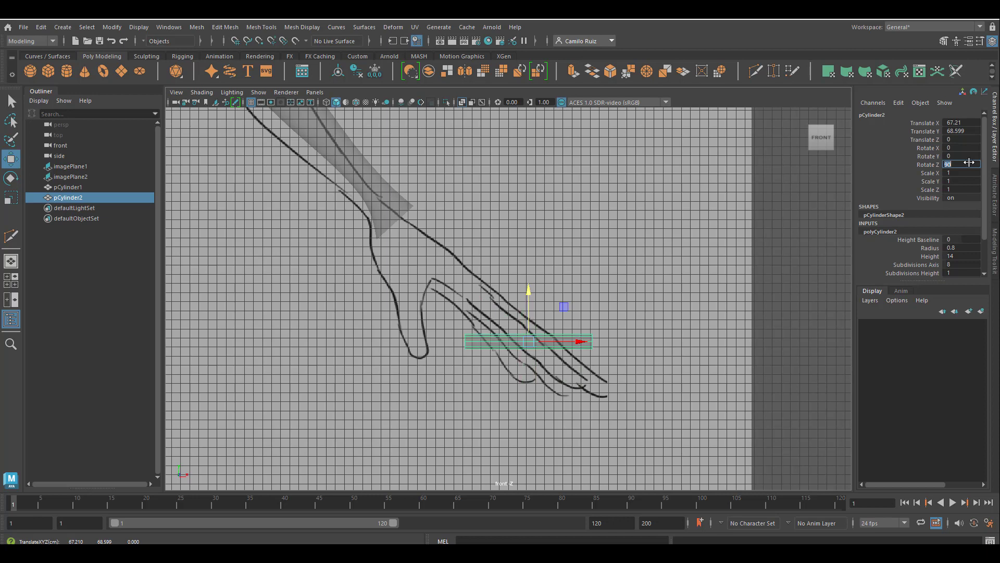
Reposition the horizontal cylinder just beside the hand's fingers in the front view
drag(528, 293, 529, 232)
drag(581, 284, 613, 287)
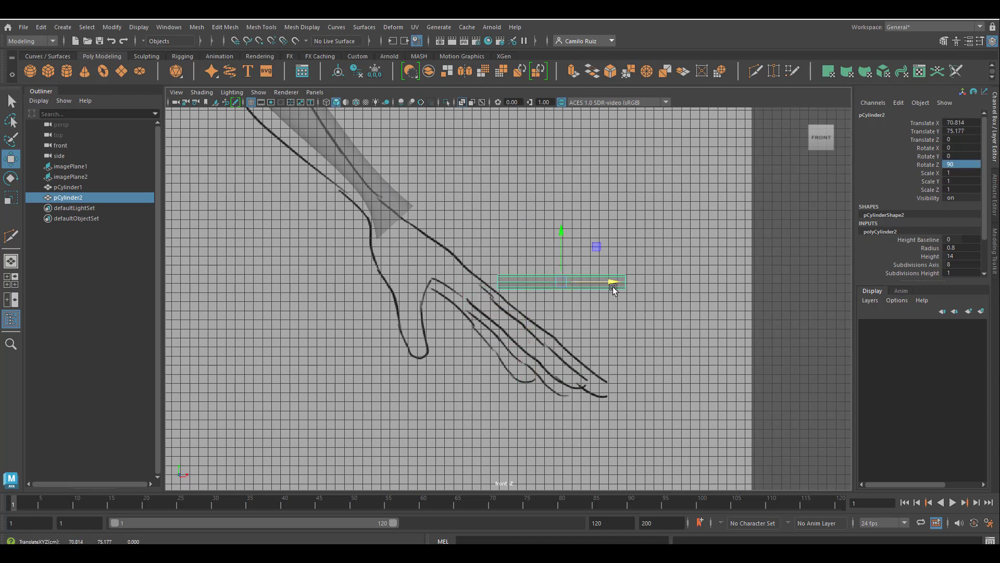
drag(564, 234, 567, 241)
drag(609, 287, 612, 289)
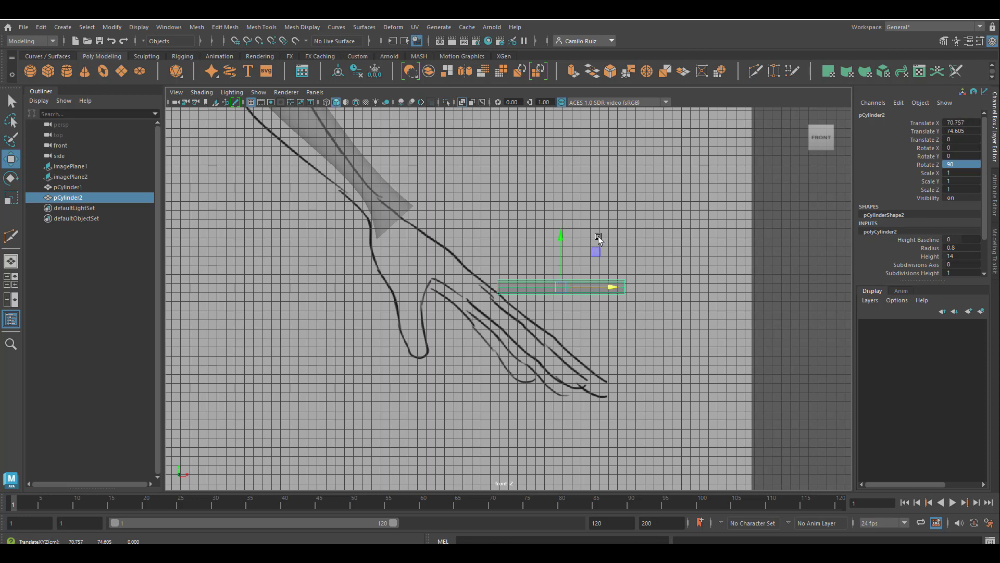
alt+right_drag(598, 236, 708, 302)
alt+middle_drag(754, 325, 608, 357)
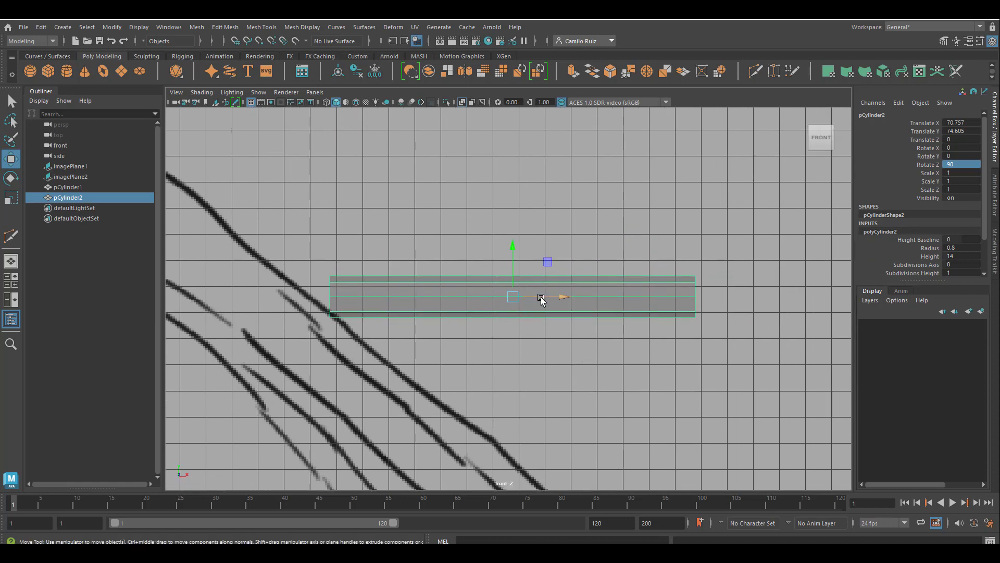
drag(541, 298, 602, 298)
drag(573, 263, 574, 259)
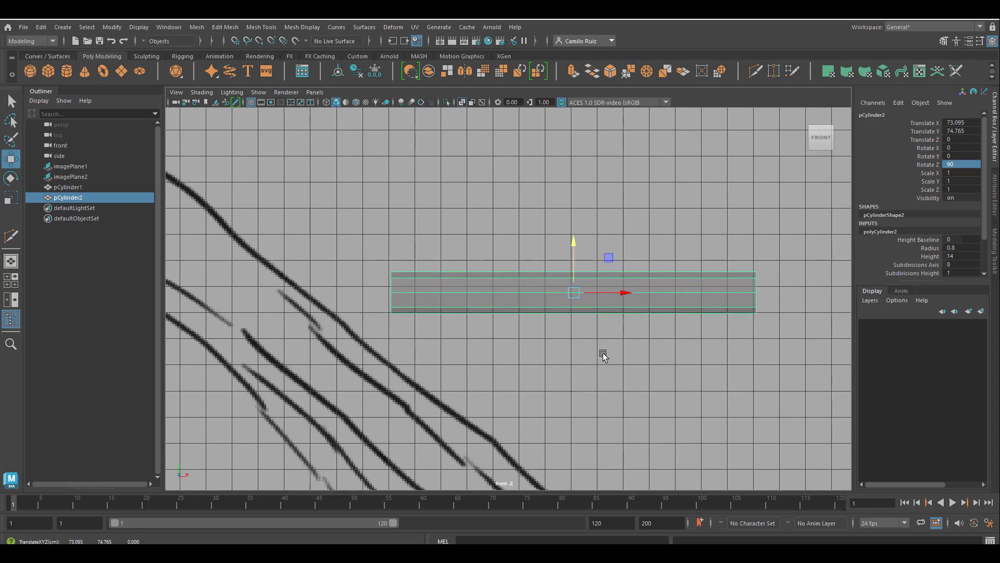
Set the cylinder's height subdivisions to 6
click(917, 273)
middle_drag(736, 239, 754, 239)
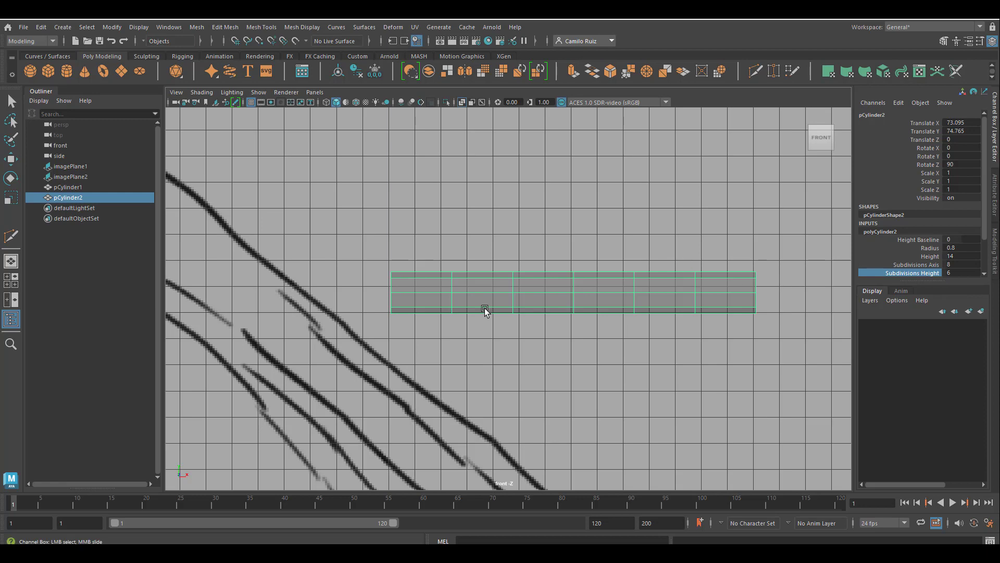
key(space)
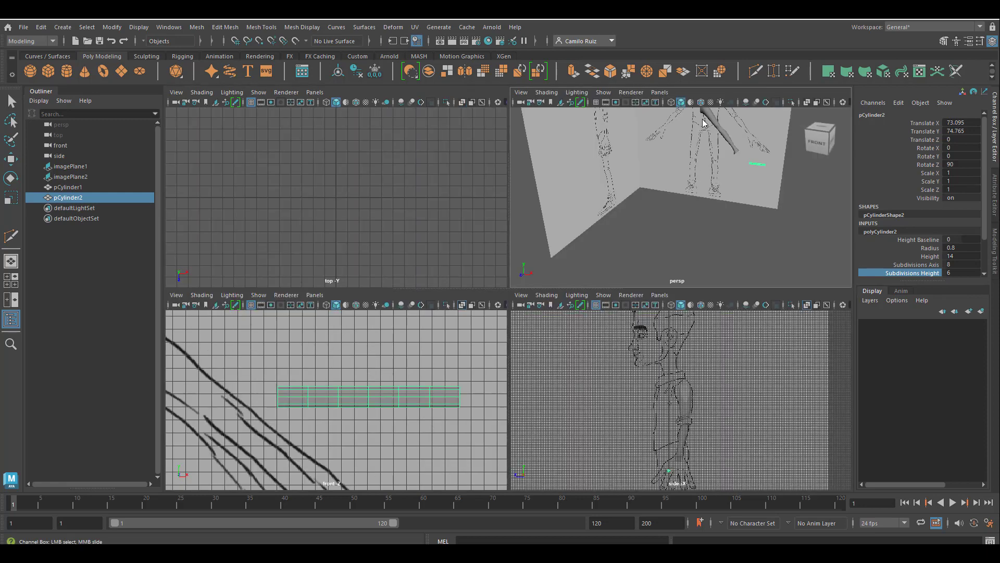
key(space)
scroll(695, 201, up, 5)
alt+middle_drag(694, 203, 370, 380)
mouse_move(370, 381)
alt+mouse_down()
mouse_move(509, 321)
mouse_move(524, 350)
mouse_move(502, 357)
mouse_move(514, 358)
alt+mouse_up()
scroll(477, 339, up, 6)
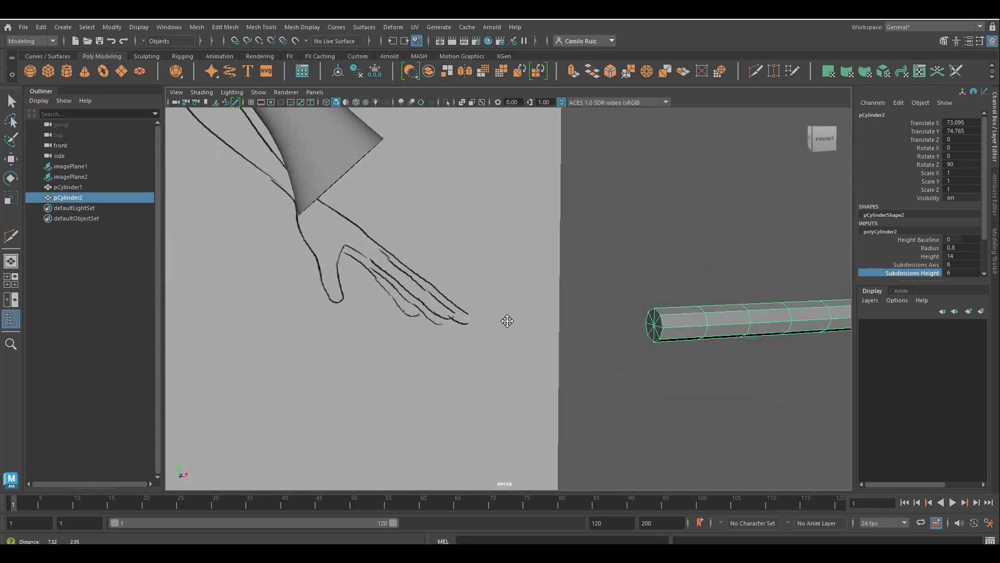
alt+drag(452, 307, 471, 297)
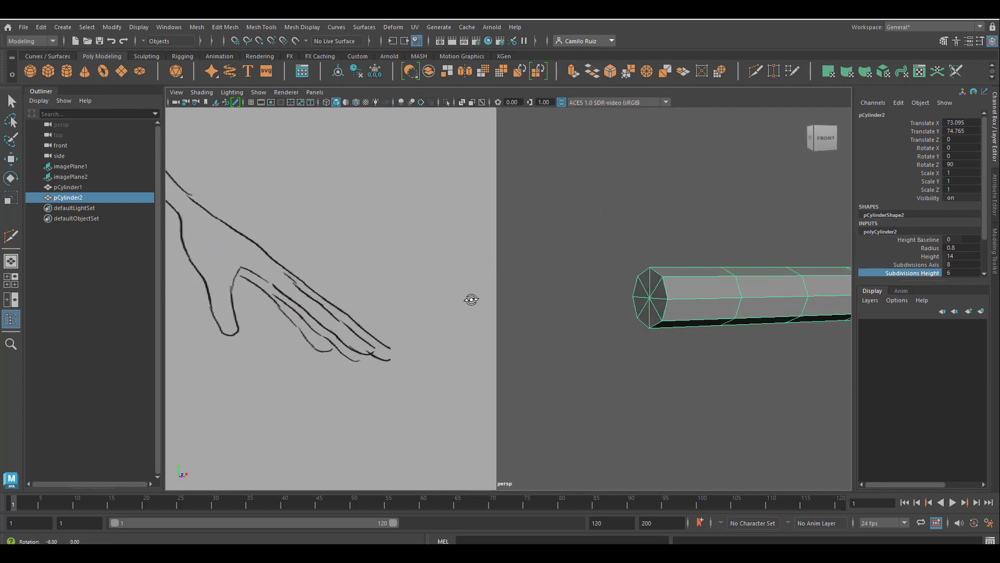
Select the end cap face of the cylinder in face mode and delete it
right_drag(654, 292, 640, 271)
key(F8)
key(w)
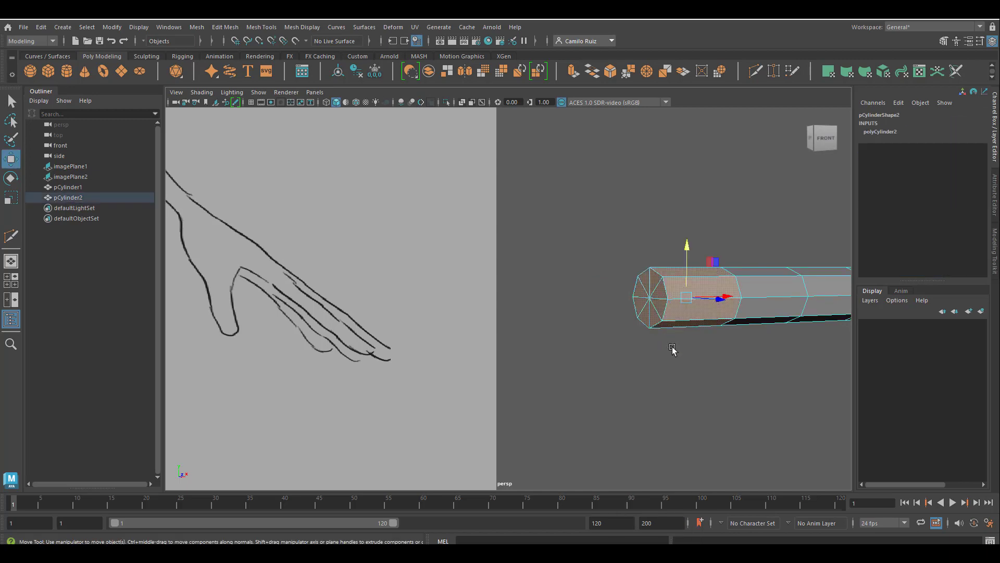
key(space)
key(space)
alt+drag(473, 261, 601, 237)
key(space)
key(space)
scroll(509, 292, up, 5)
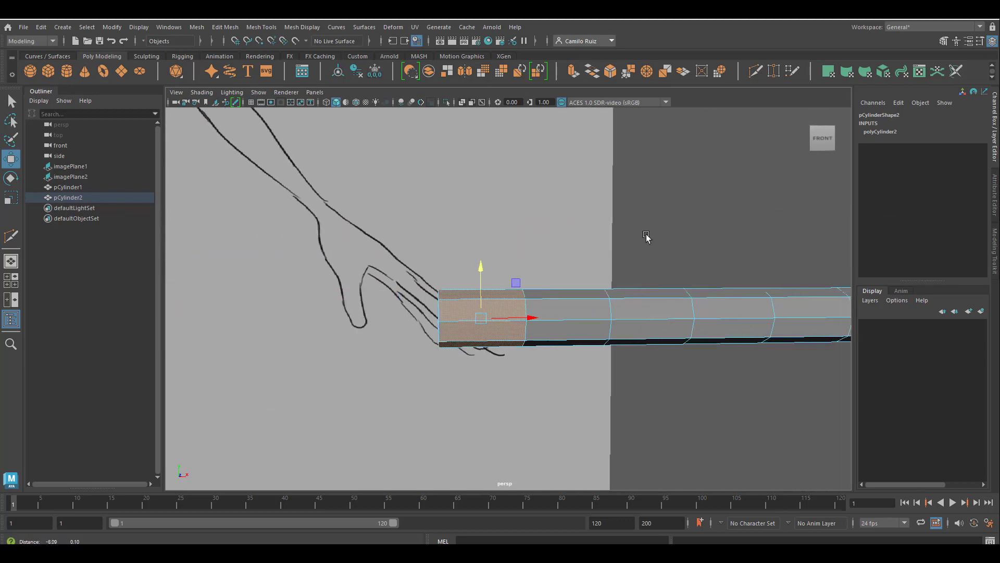
drag(509, 278, 521, 379)
alt+drag(530, 296, 608, 303)
scroll(608, 302, down, 5)
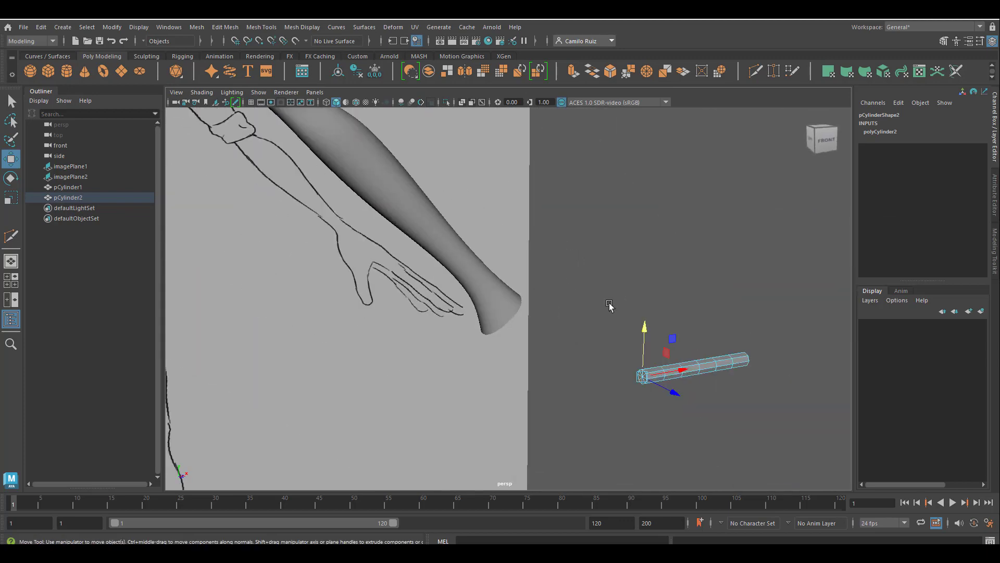
key(f)
scroll(704, 340, down, 4)
alt+drag(629, 341, 663, 328)
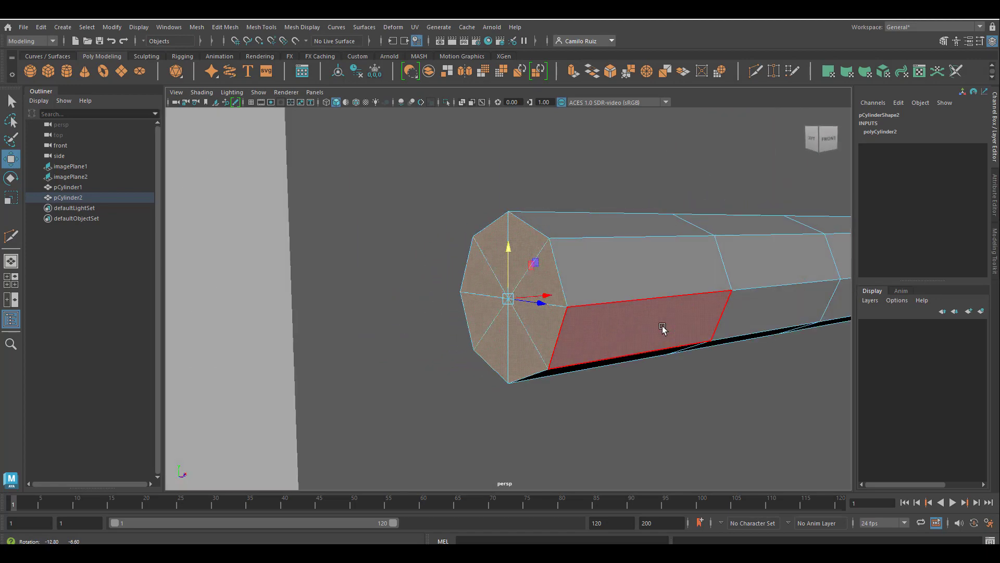
key(Delete)
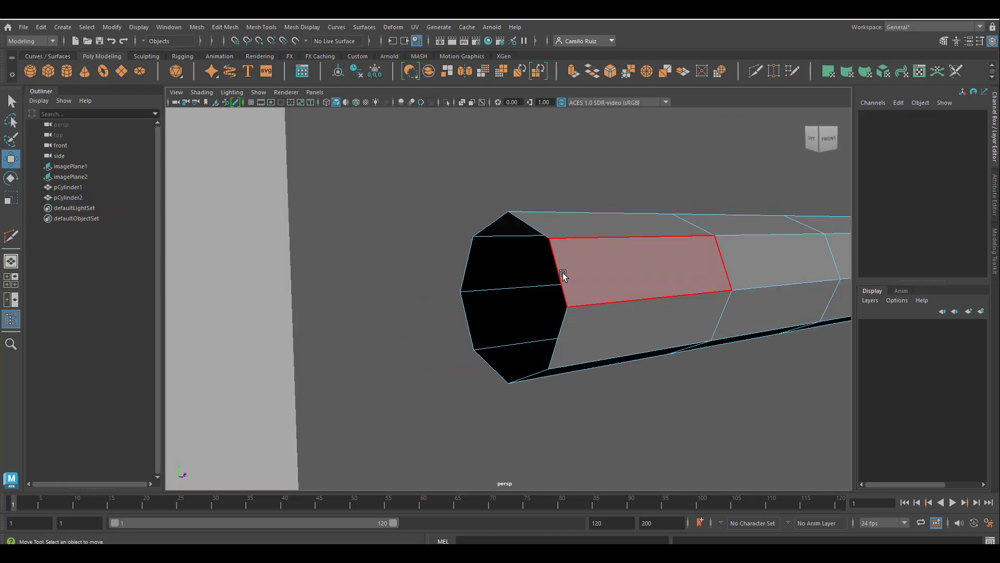
Pull the center vertex of the cylinder's capped end outward to form a pointed fingertip
alt+drag(563, 273, 582, 265)
scroll(582, 264, down, 3)
alt+drag(725, 297, 699, 290)
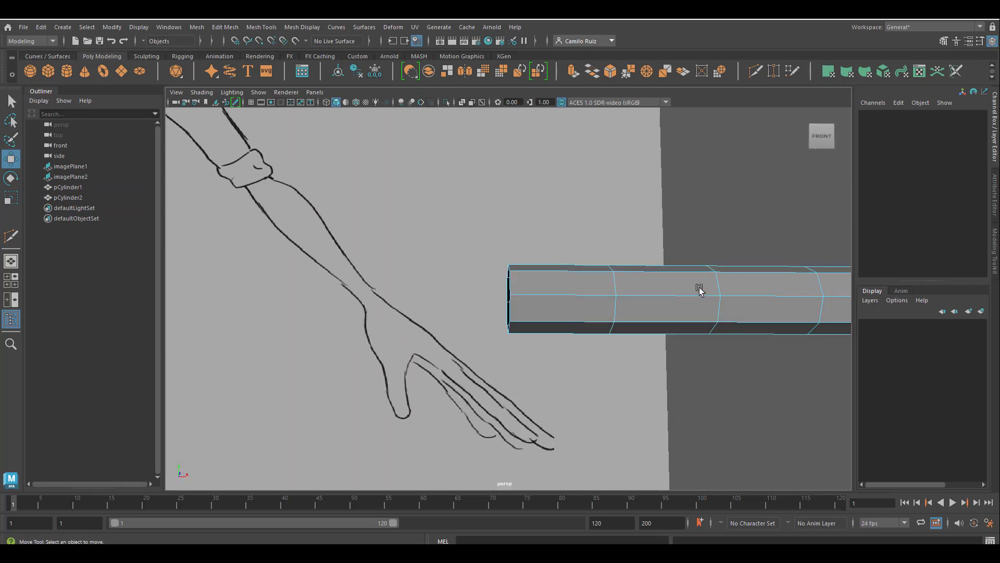
alt+middle_drag(699, 290, 208, 317)
alt+middle_drag(444, 328, 353, 332)
alt+drag(352, 333, 311, 328)
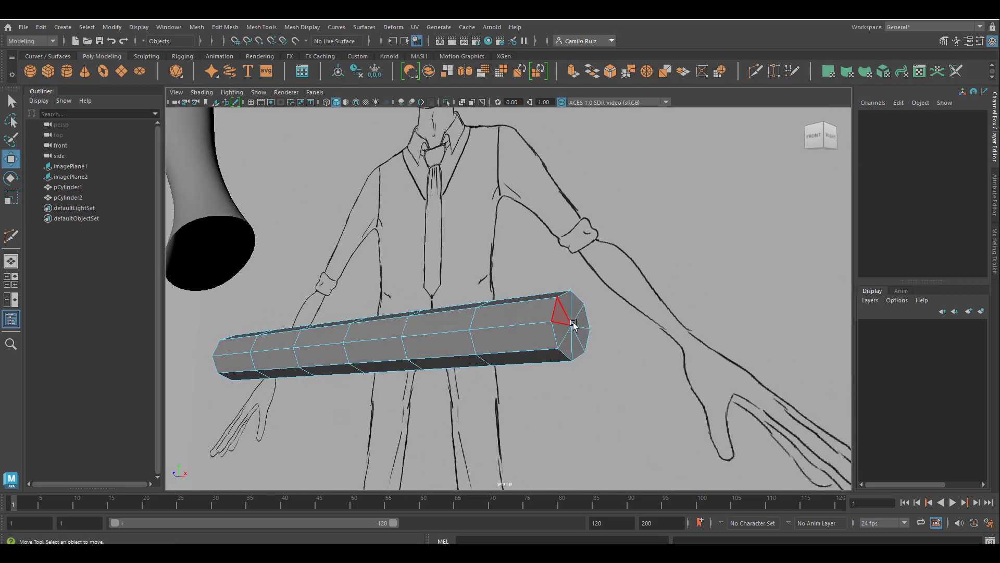
scroll(574, 325, up, 5)
alt+middle_drag(608, 336, 610, 289)
alt+drag(610, 289, 620, 271)
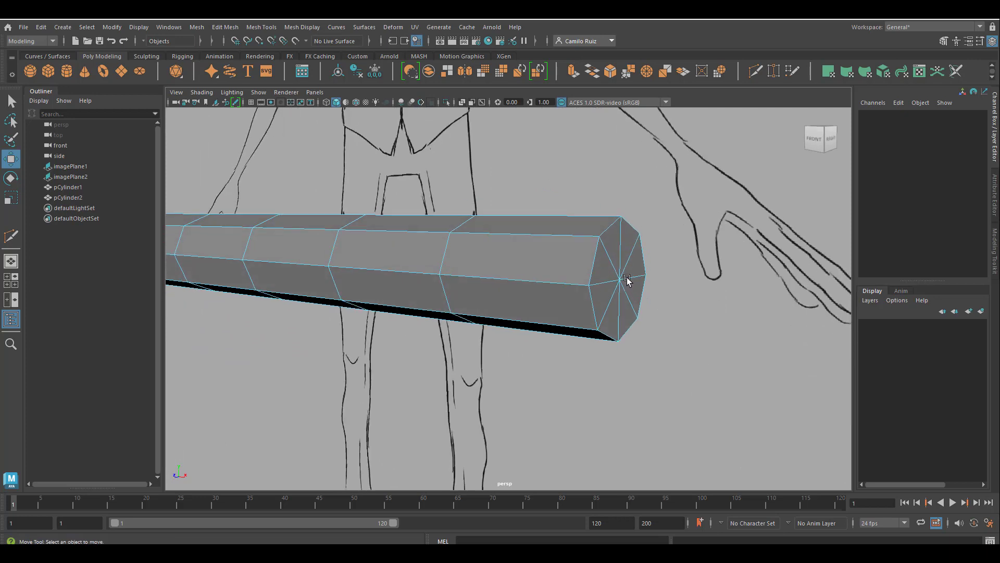
right_drag(619, 252, 571, 254)
click(620, 278)
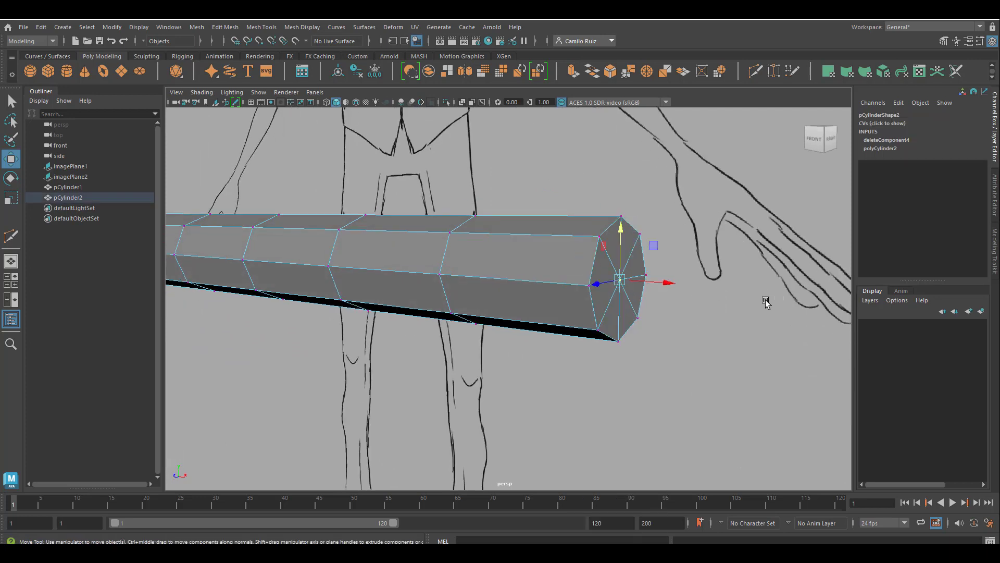
drag(663, 283, 706, 297)
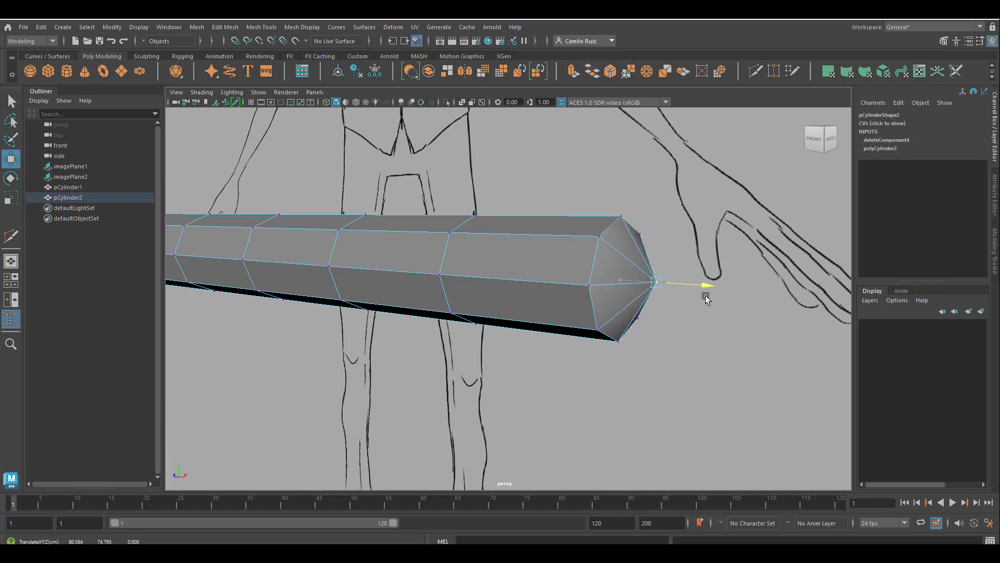
In the front view, scale the first three vertex loops at the open end to widen the finger's base
alt+middle_drag(539, 262, 759, 255)
key(space)
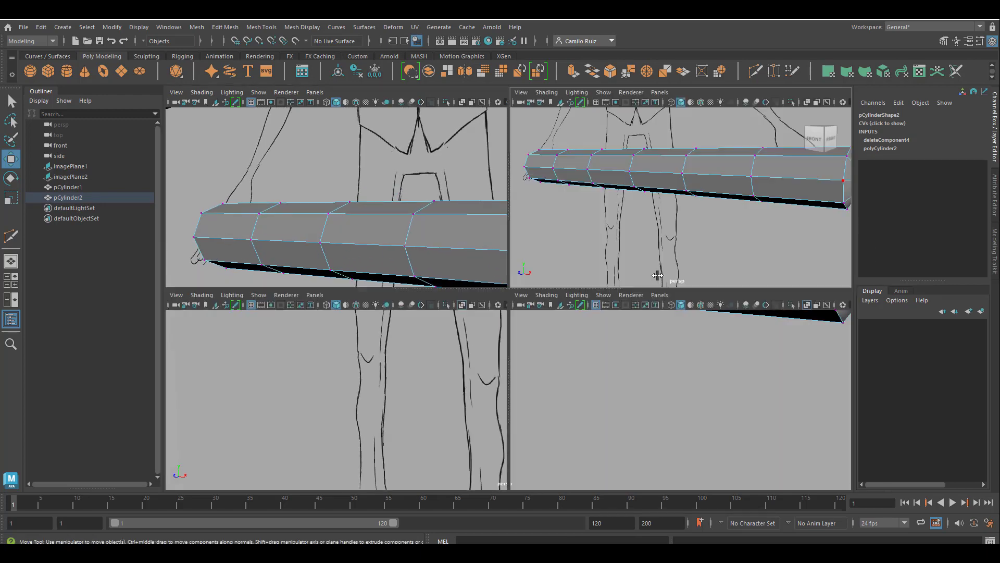
key(space)
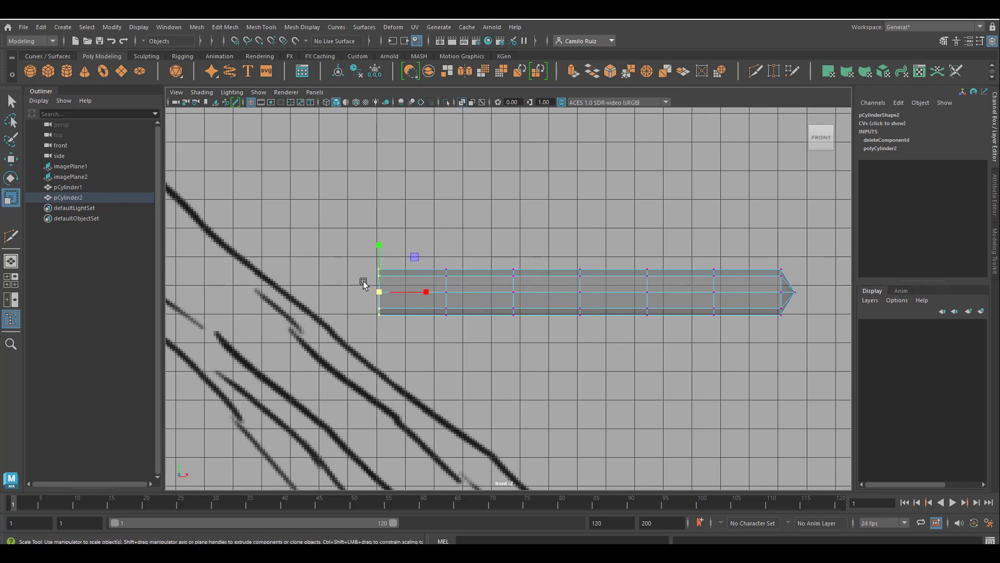
drag(381, 292, 403, 305)
drag(432, 254, 469, 299)
drag(502, 263, 528, 325)
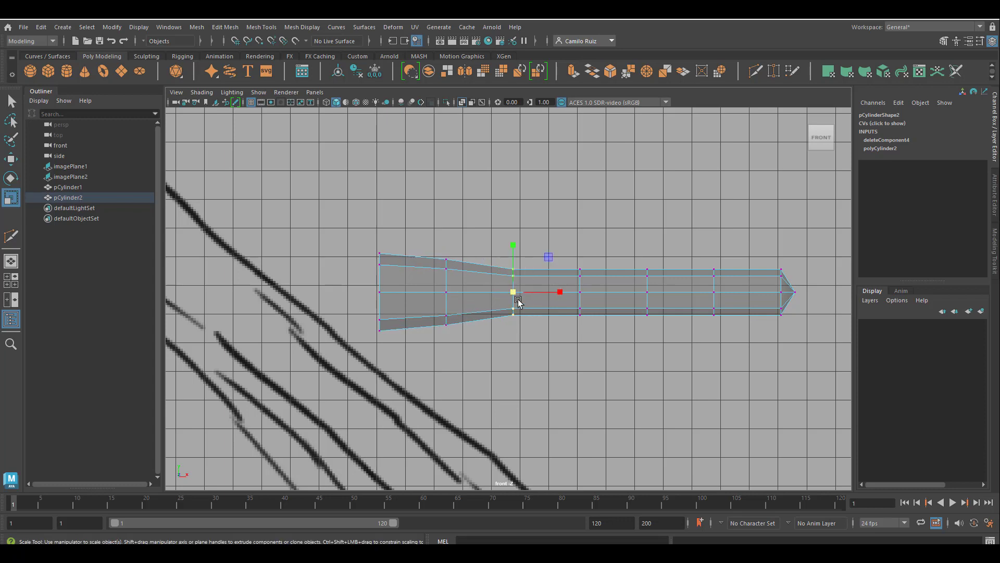
drag(514, 290, 523, 294)
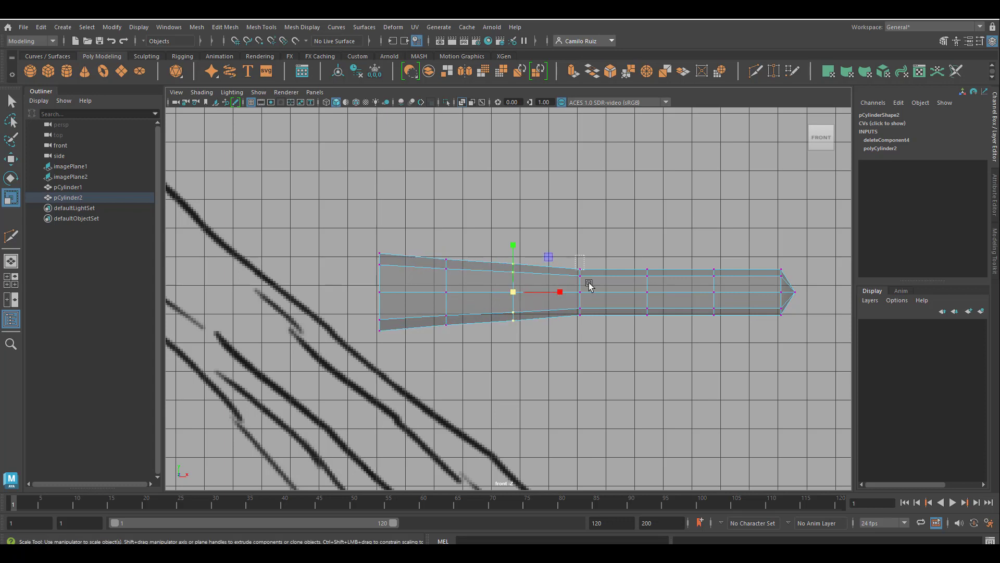
Scale the remaining vertex loops progressively smaller toward the tip to taper the finger
drag(573, 255, 614, 331)
drag(578, 290, 582, 294)
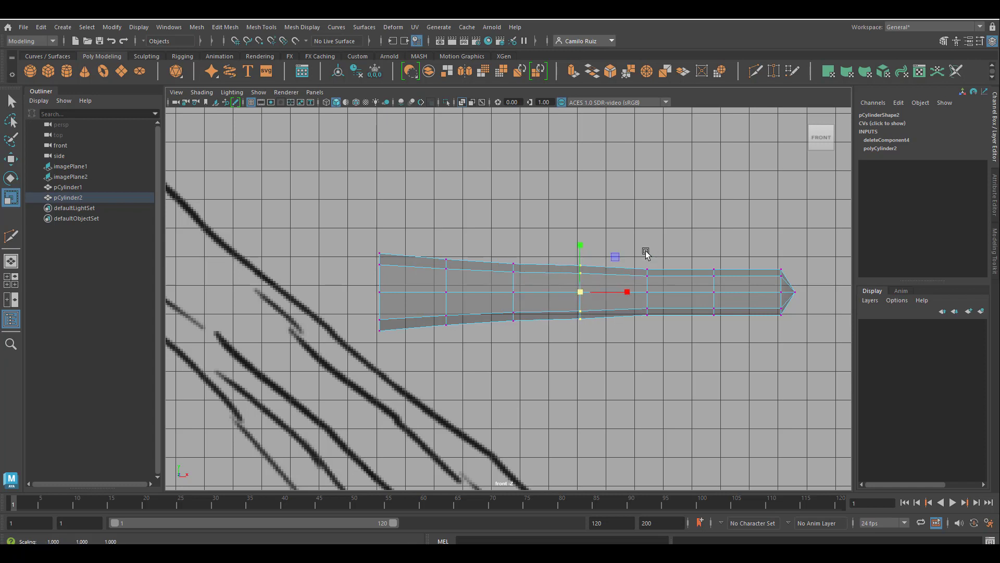
drag(633, 257, 649, 289)
drag(724, 255, 703, 320)
drag(714, 291, 712, 291)
drag(771, 248, 805, 322)
drag(788, 290, 781, 288)
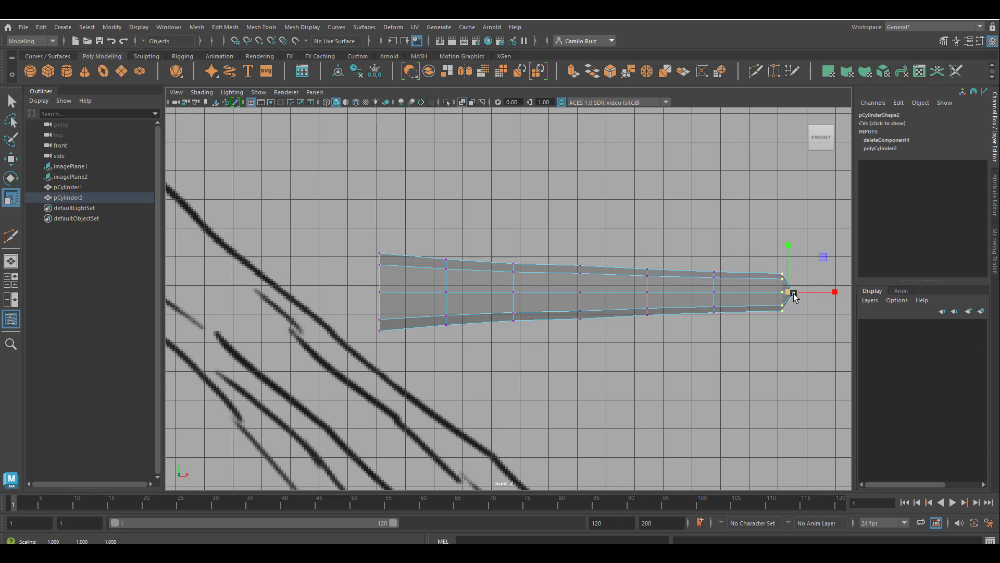
Move the fingertip vertex loop slightly downward to bend the tip
click(12, 160)
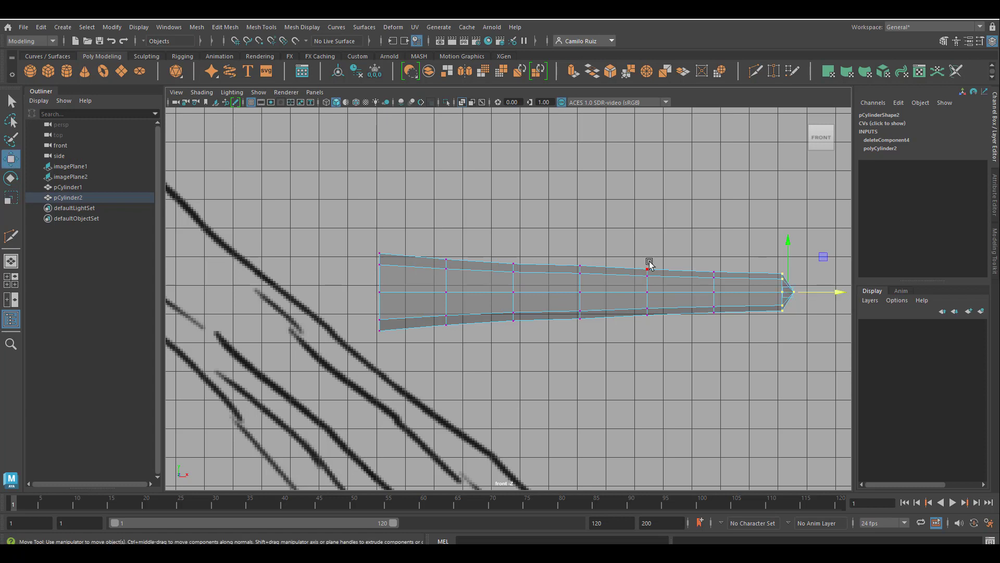
drag(793, 242, 786, 255)
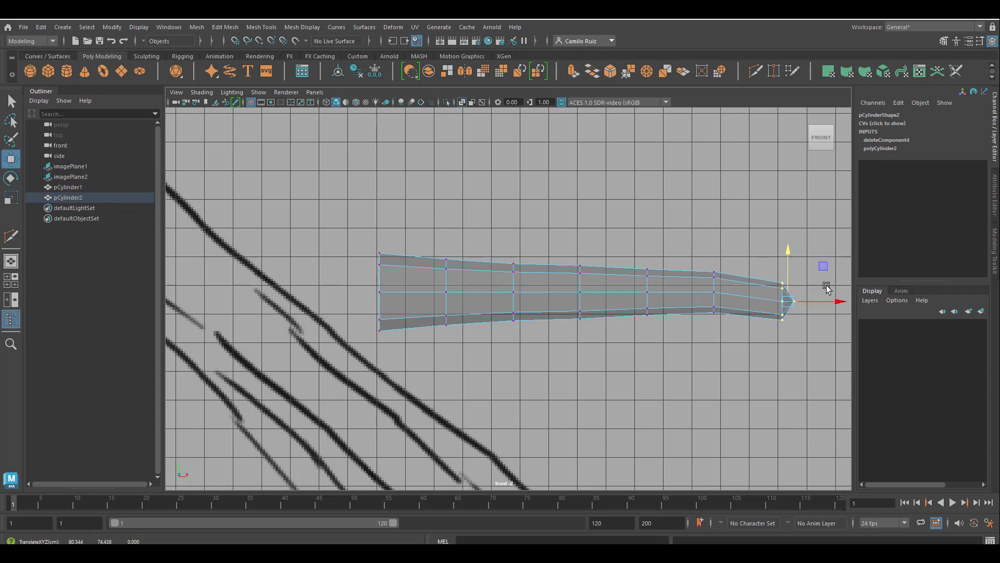
drag(835, 301, 834, 303)
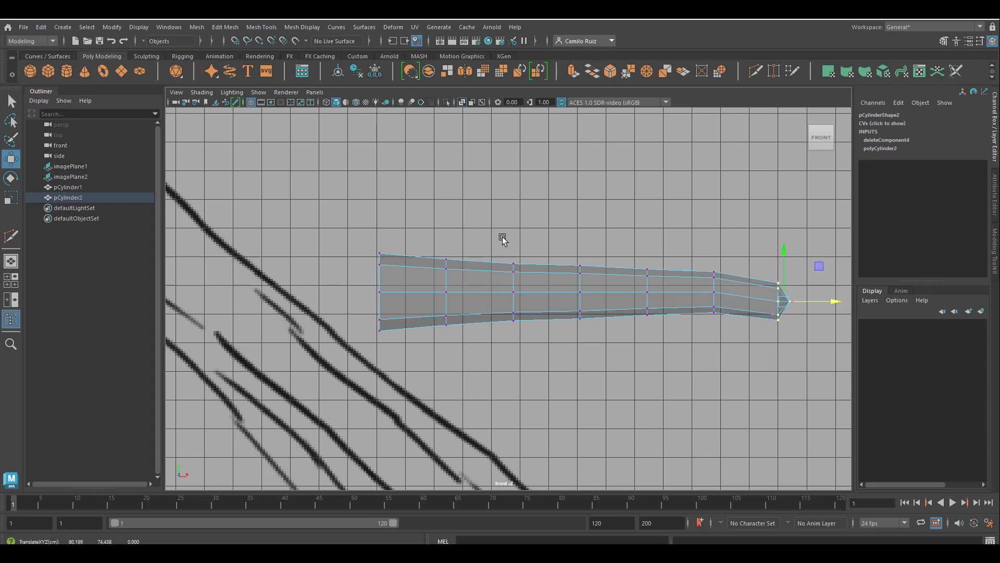
drag(505, 239, 551, 350)
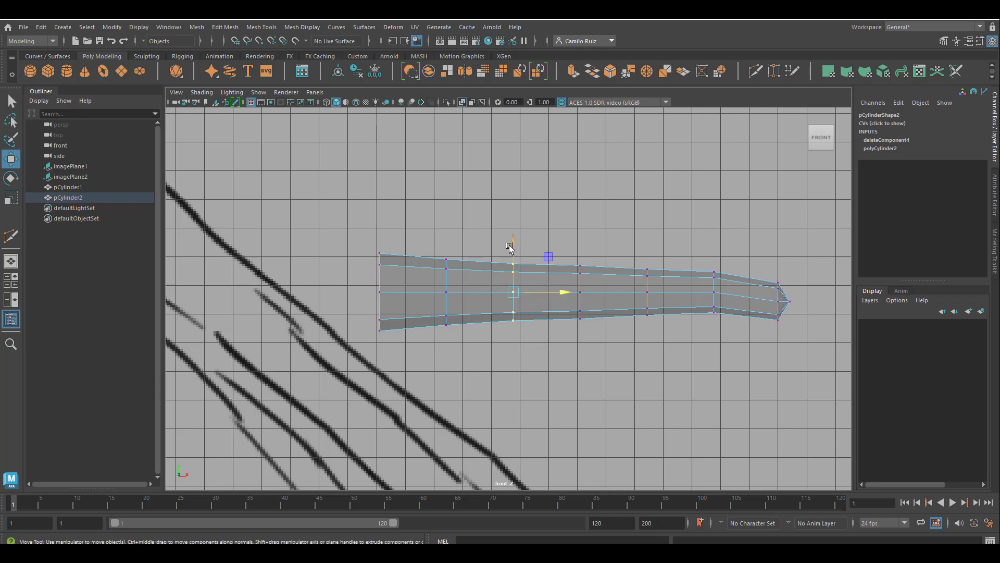
click(10, 197)
drag(510, 264, 511, 252)
key(ctrl+z)
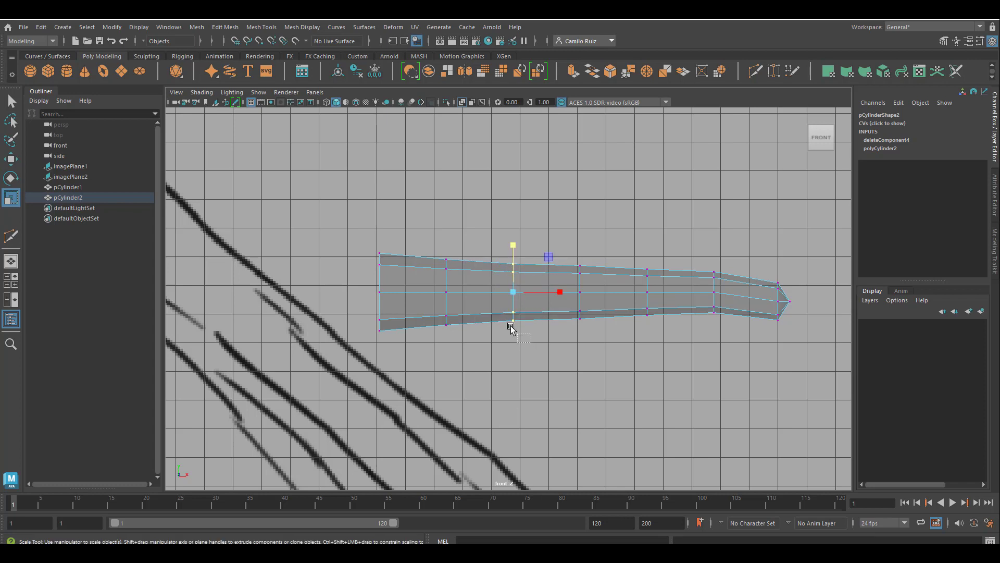
Shift the lower vertices at the middle joints upward to shape the underside bends of the finger
drag(511, 327, 500, 301)
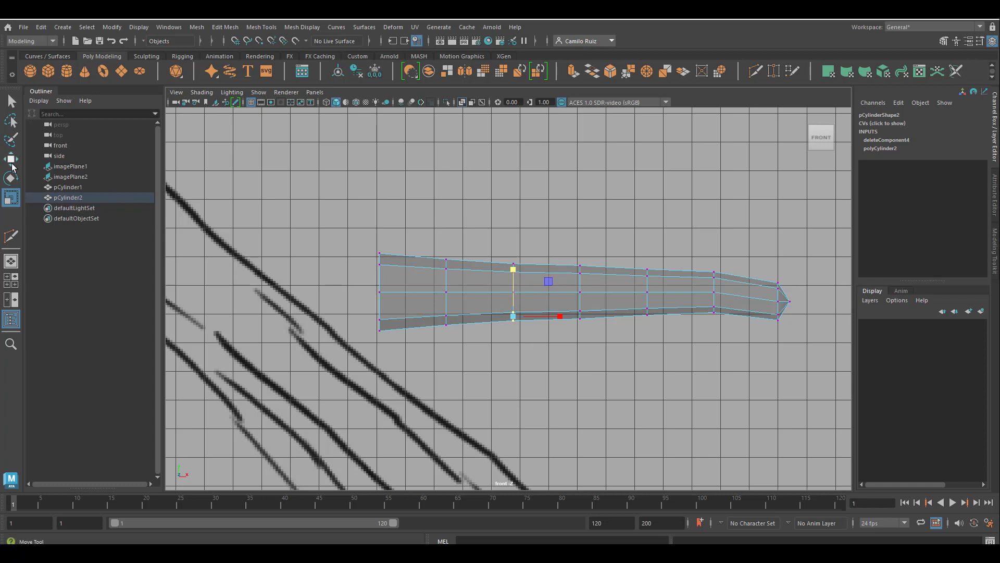
click(12, 161)
click(12, 102)
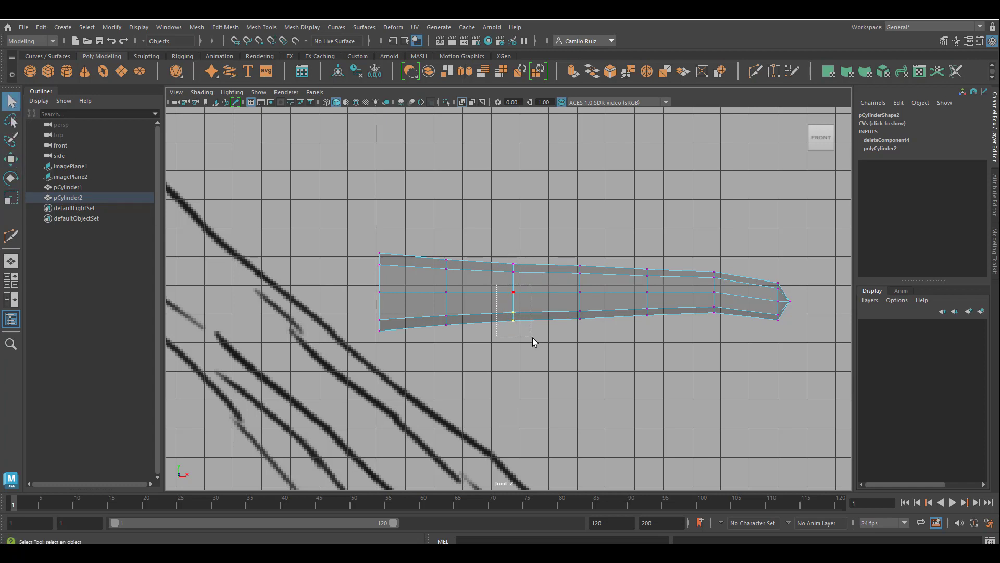
drag(533, 337, 532, 338)
click(11, 159)
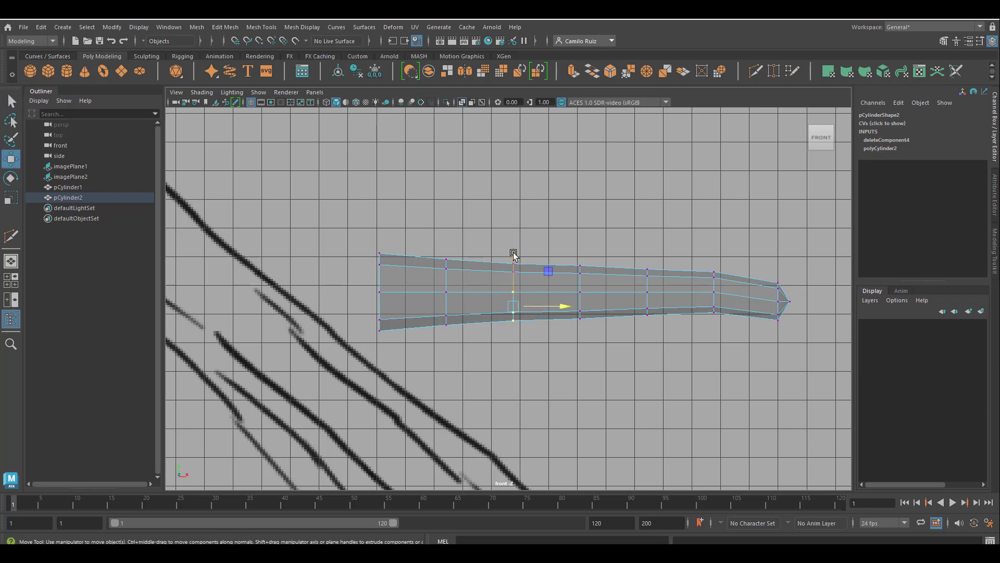
shift+drag(652, 312, 586, 248)
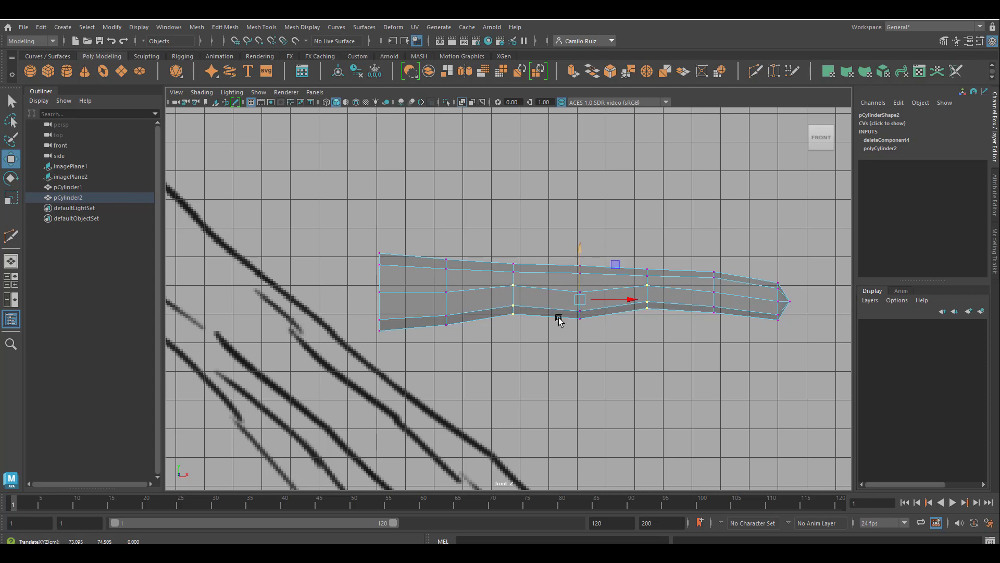
Raise the upper vertices at the joints slightly to form knuckle bumps along the top of the finger
drag(393, 342, 382, 264)
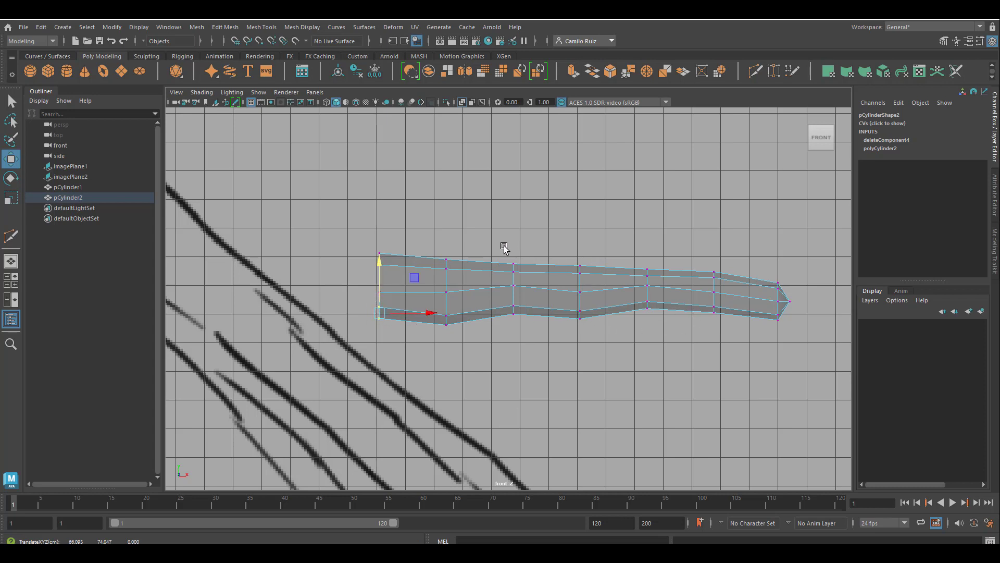
click(524, 274)
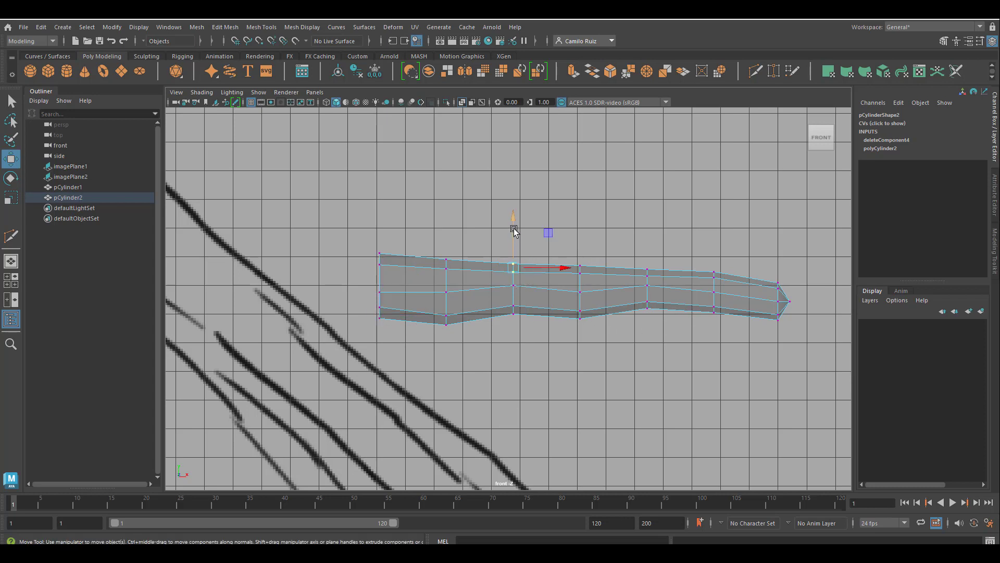
drag(513, 221, 516, 216)
drag(636, 250, 666, 279)
drag(647, 223, 648, 219)
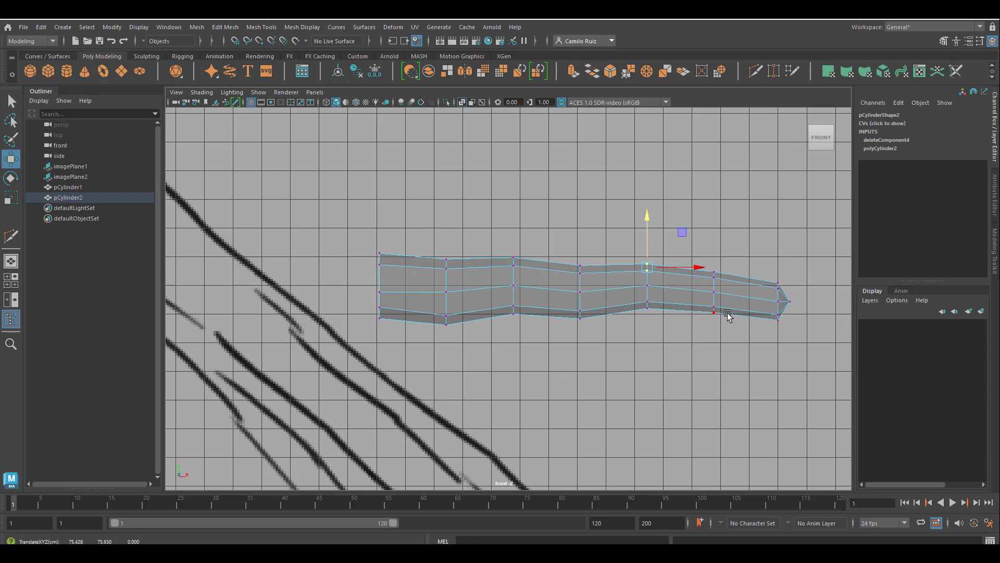
Inspect the shaped finger from several angles in the perspective view
key(space)
key(space)
alt+drag(594, 255, 500, 291)
drag(743, 408, 681, 324)
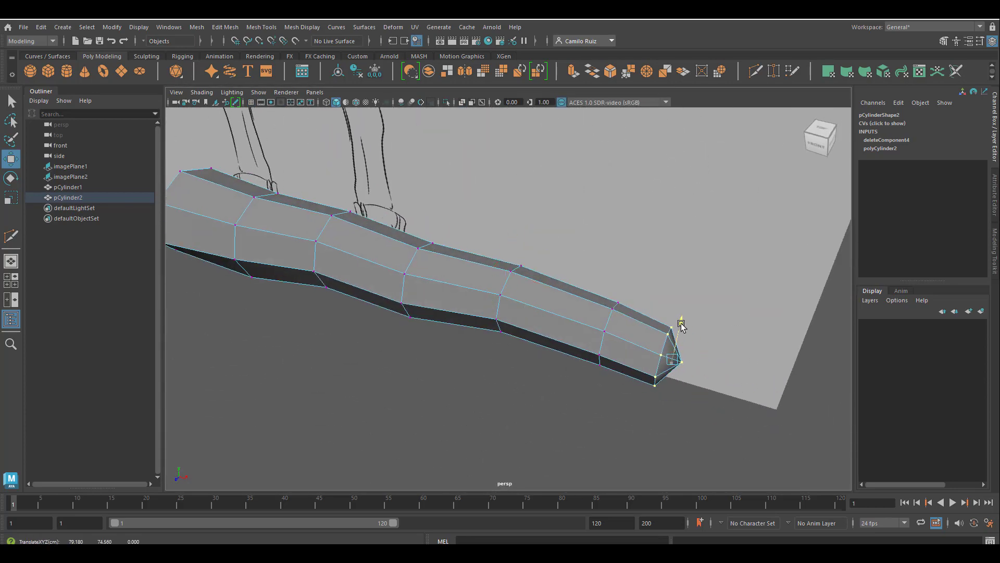
drag(723, 374, 502, 284)
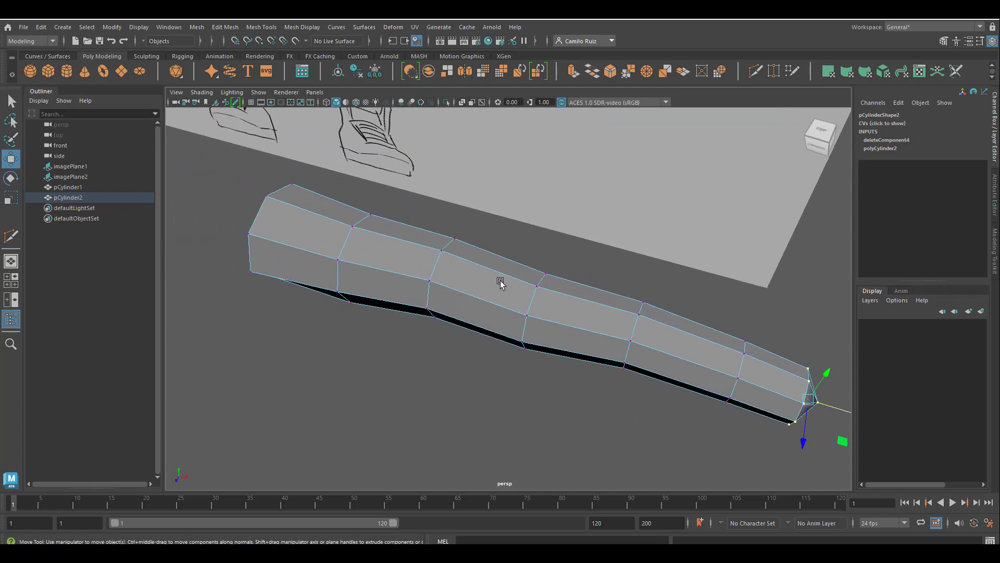
alt+drag(351, 234, 609, 223)
alt+middle_drag(610, 223, 696, 250)
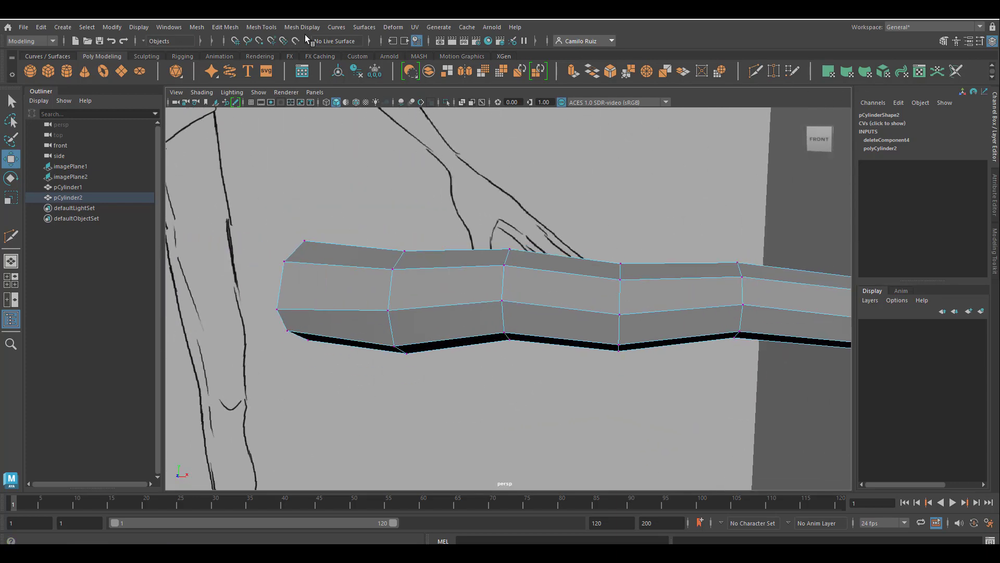
Set the Offset Edge Loop option to Equal distance from edge and close its options
click(271, 28)
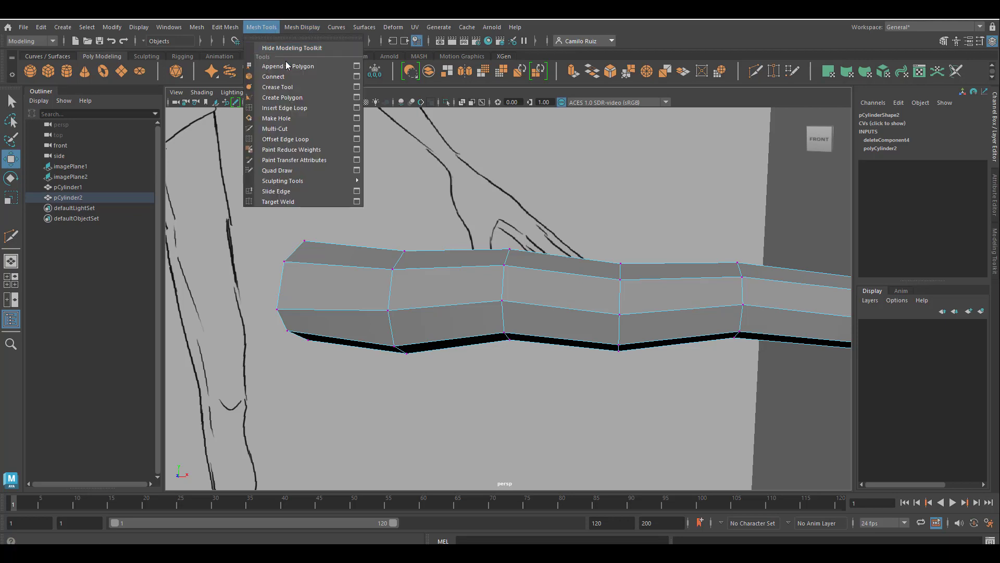
click(358, 140)
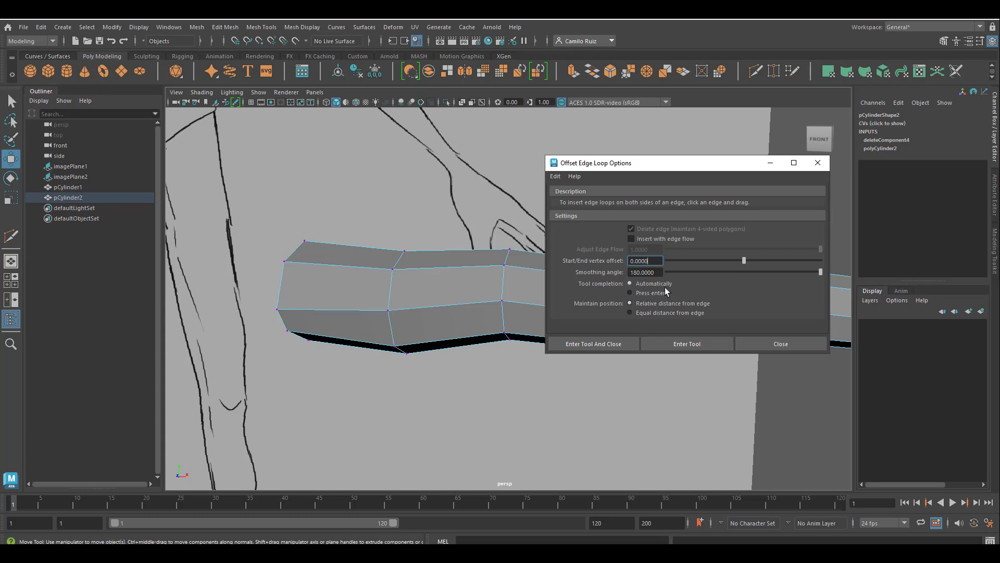
click(630, 313)
click(818, 162)
Insert two edge loops into the finger's second segment with the Insert Edge Loop tool set to Multiple edge loops
click(261, 27)
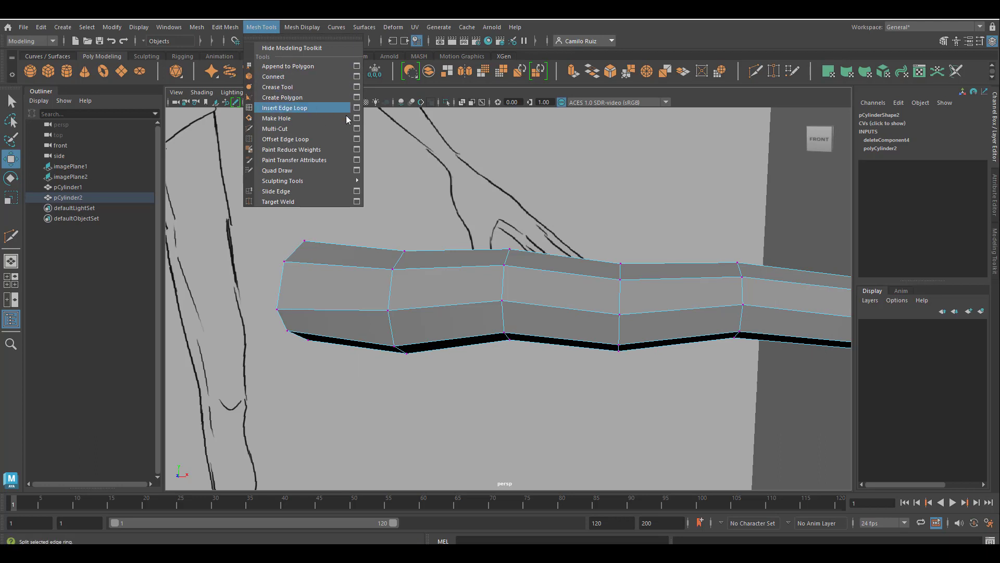
click(356, 108)
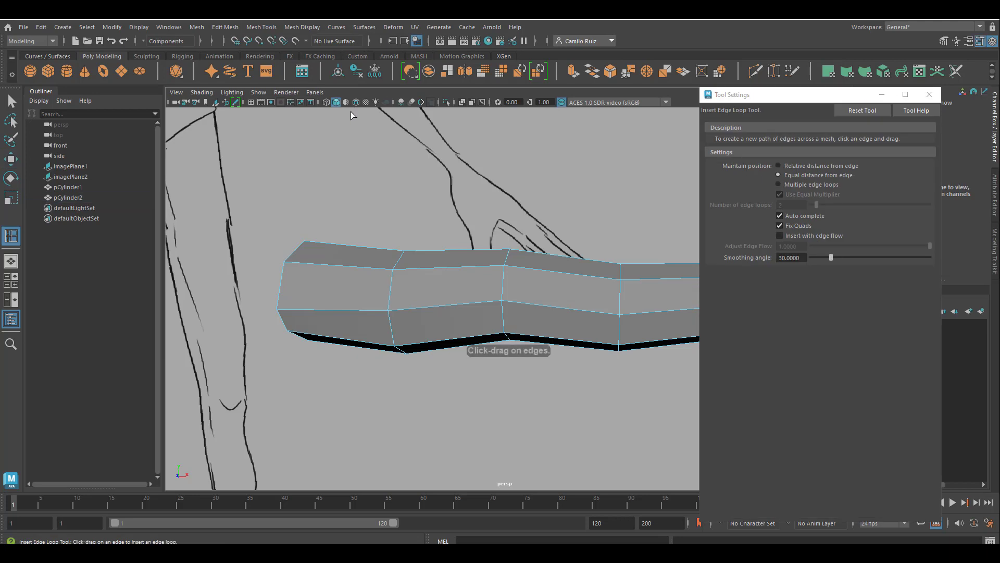
click(778, 185)
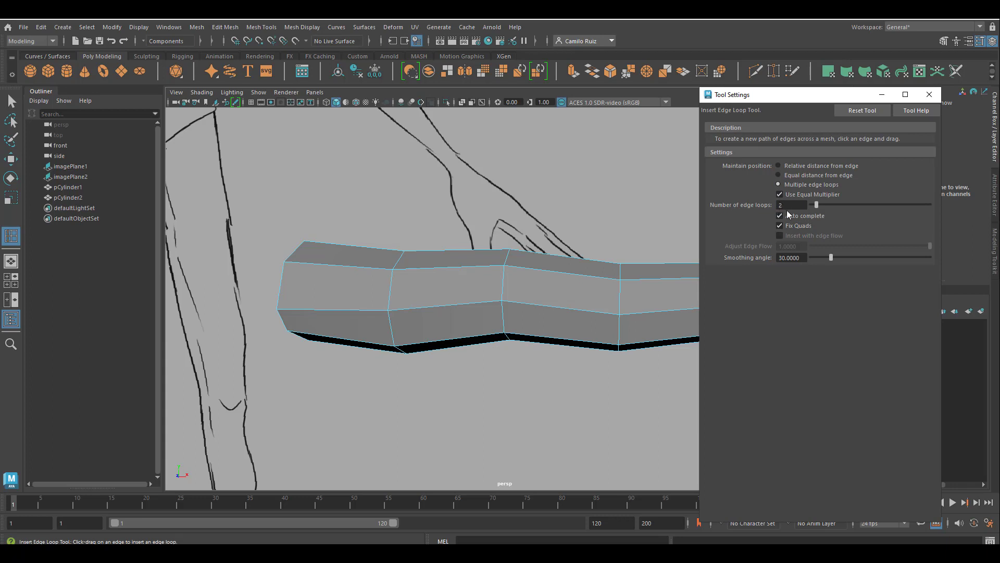
click(486, 264)
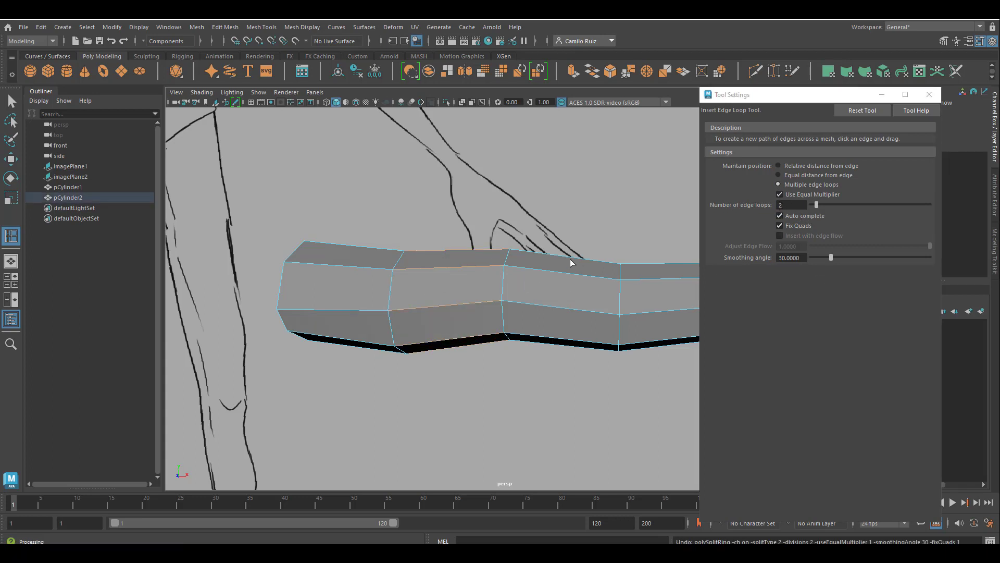
Try inserting edge loops into the next segment with Use Equal Multiplier off, then undo it and close the tool settings
click(780, 197)
click(506, 270)
key(ctrl+z)
click(929, 94)
key(space)
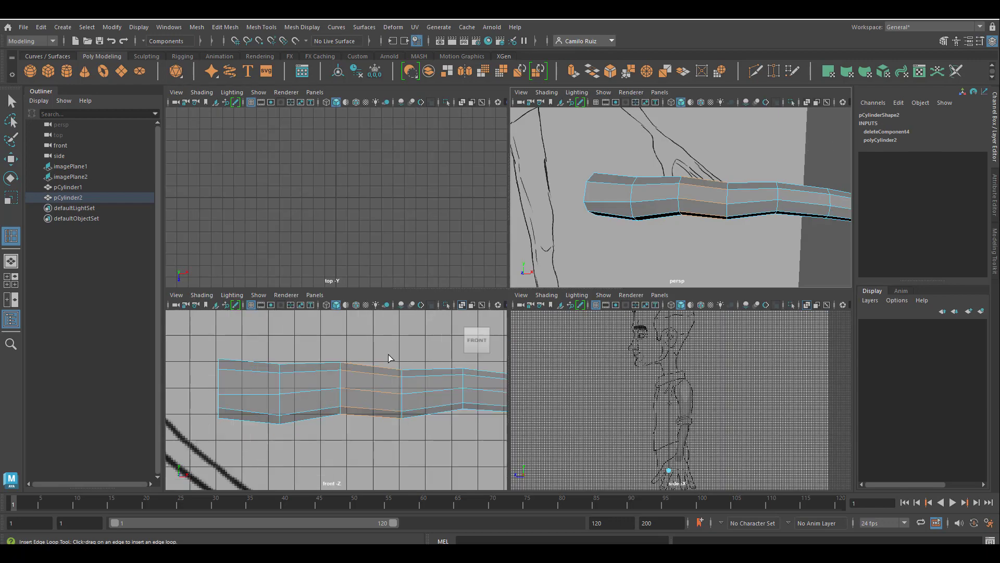
scroll(388, 355, down, 3)
scroll(304, 388, up, 2)
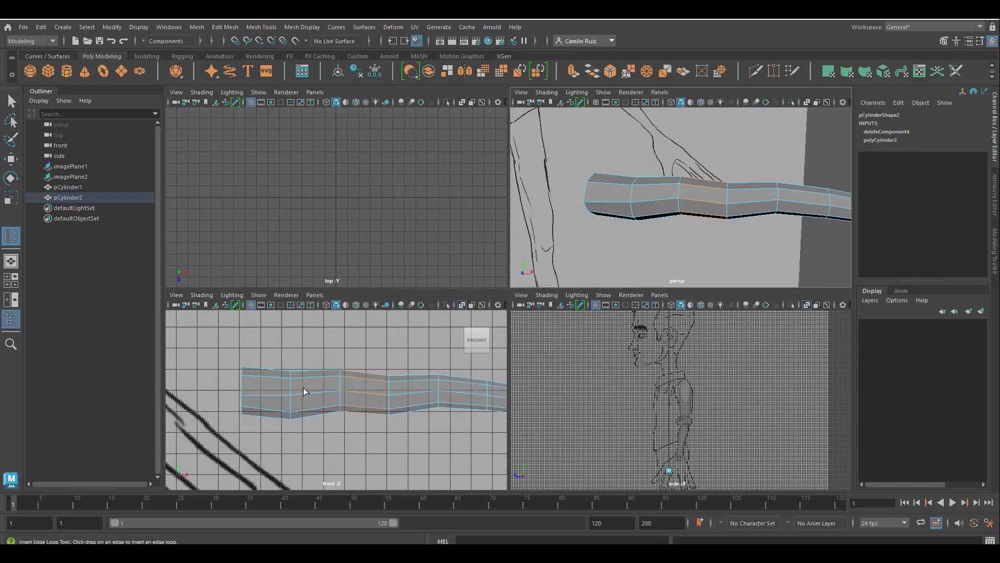
Duplicate an edge loop at the finger's first joint with the Duplicate Edge Loop tool in the front view
scroll(379, 365, up, 1)
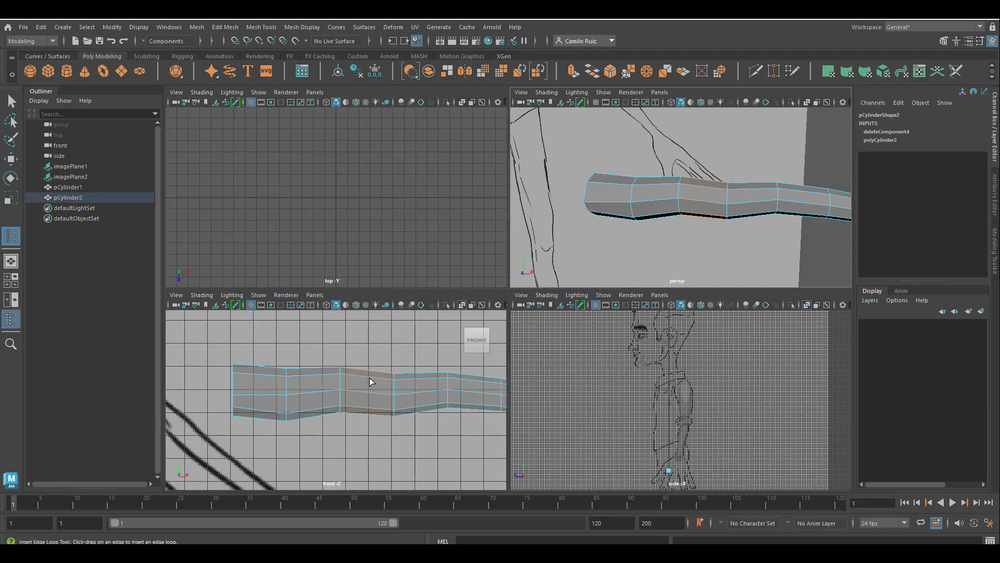
click(266, 27)
click(308, 139)
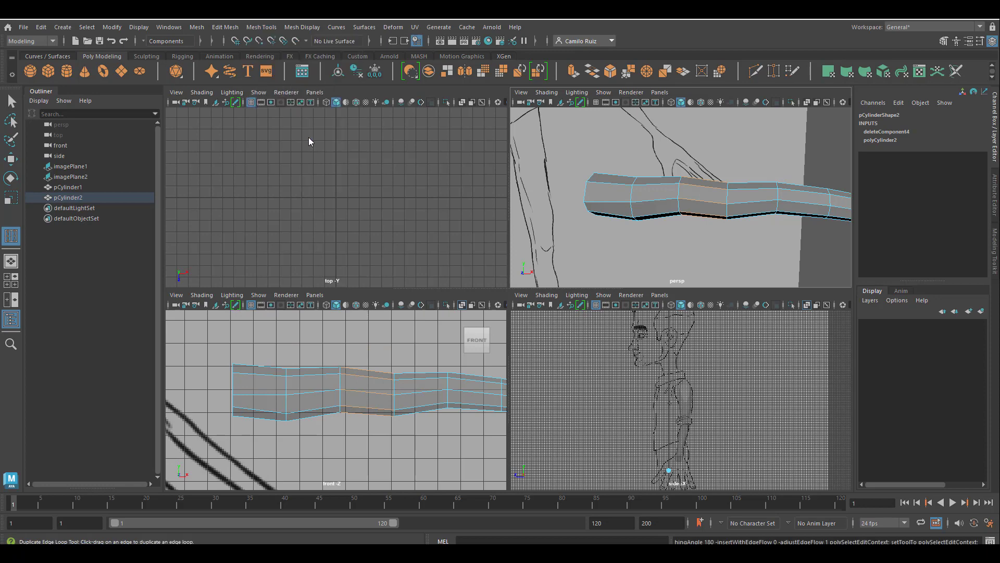
mouse_move(344, 371)
mouse_down()
mouse_move(351, 410)
mouse_move(340, 374)
mouse_move(362, 388)
mouse_move(343, 376)
mouse_up()
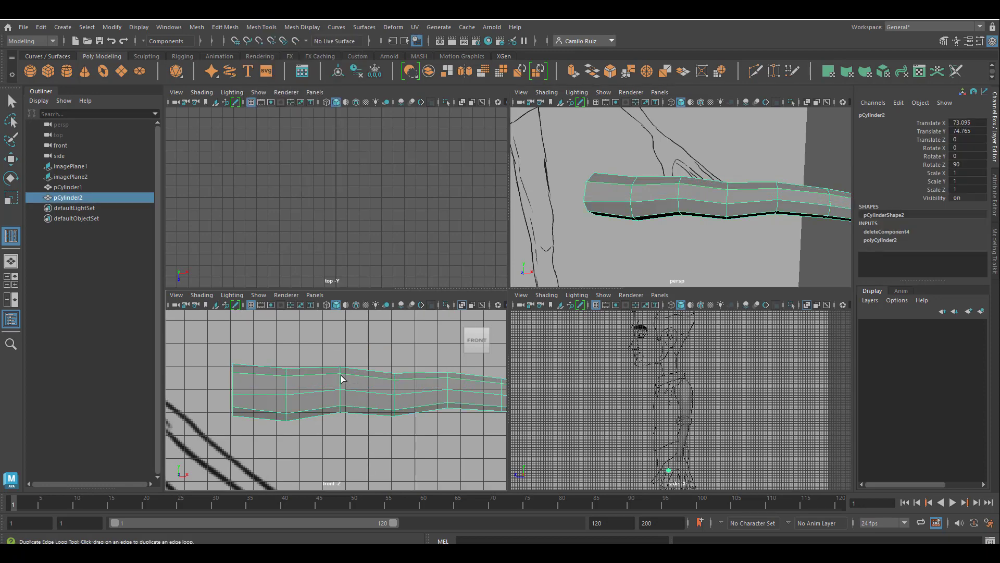
scroll(342, 374, up, 4)
right_drag(342, 369, 343, 227)
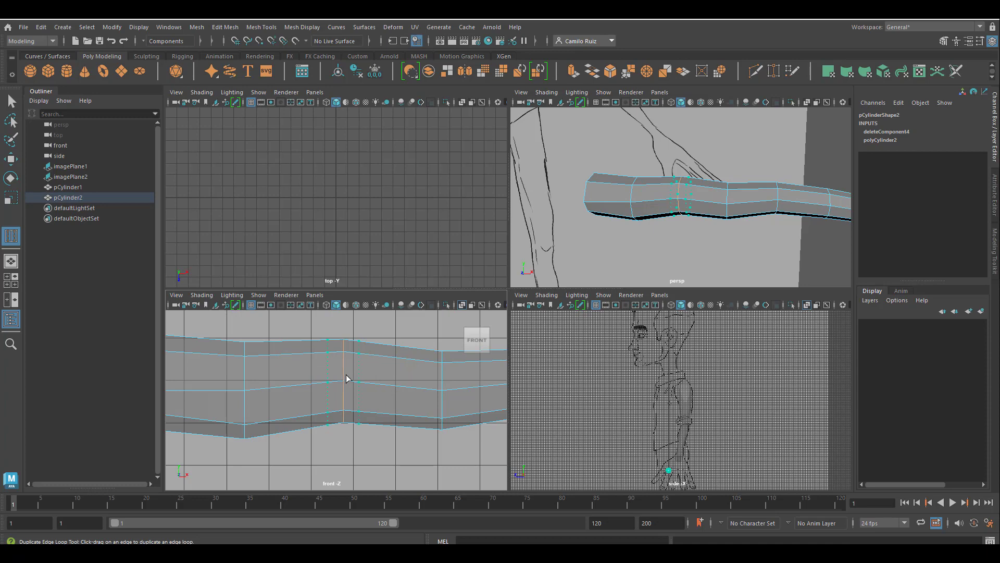
click(347, 379)
scroll(360, 374, down, 6)
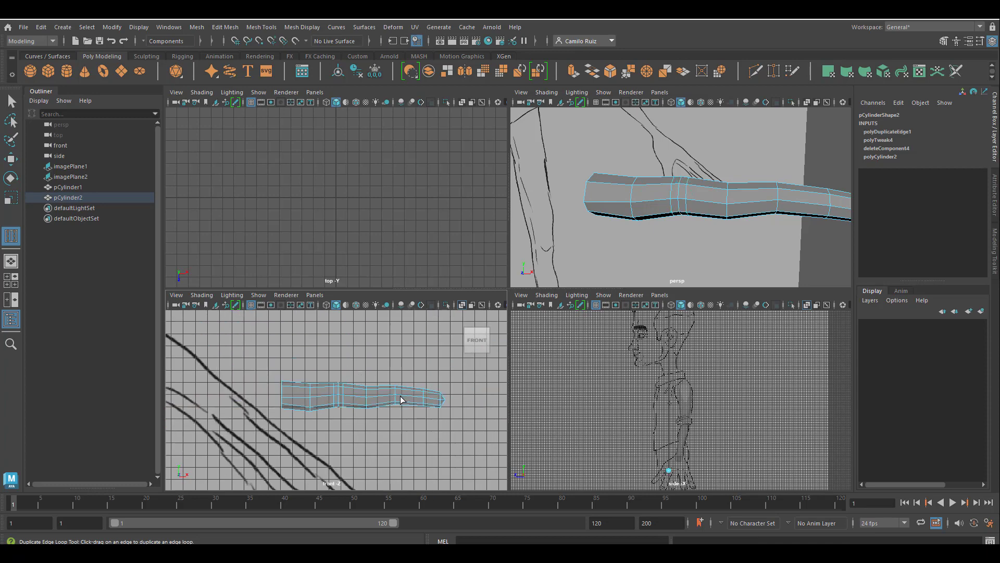
Duplicate two more edge loops at the finger's other joints with the same tool
scroll(400, 396, up, 4)
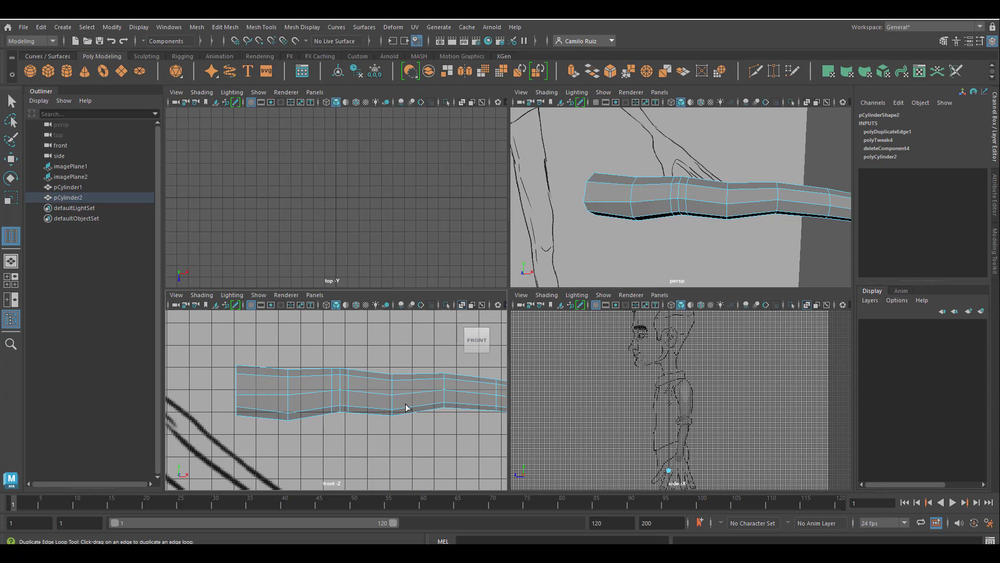
scroll(389, 396, down, 2)
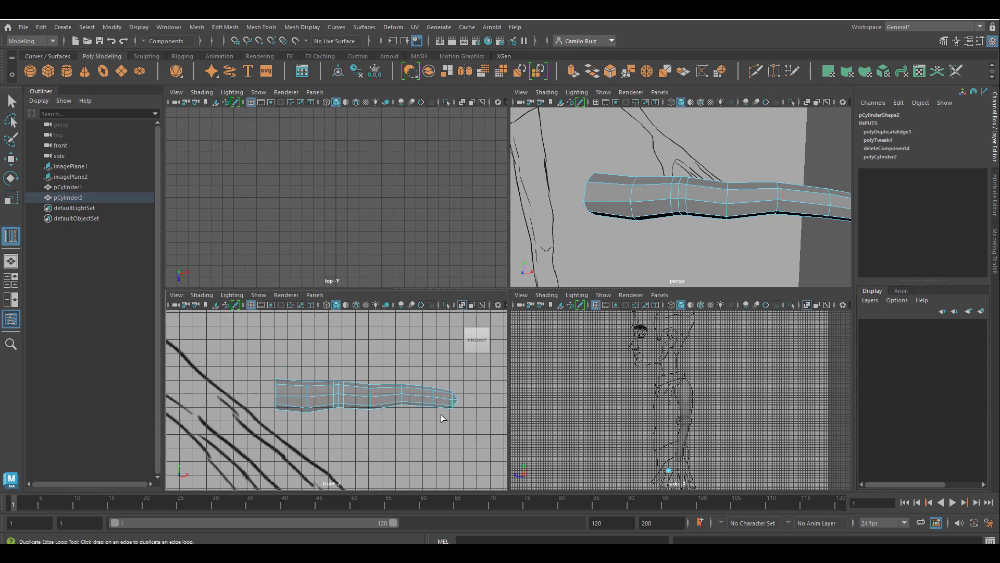
scroll(466, 413, down, 2)
scroll(425, 390, up, 1)
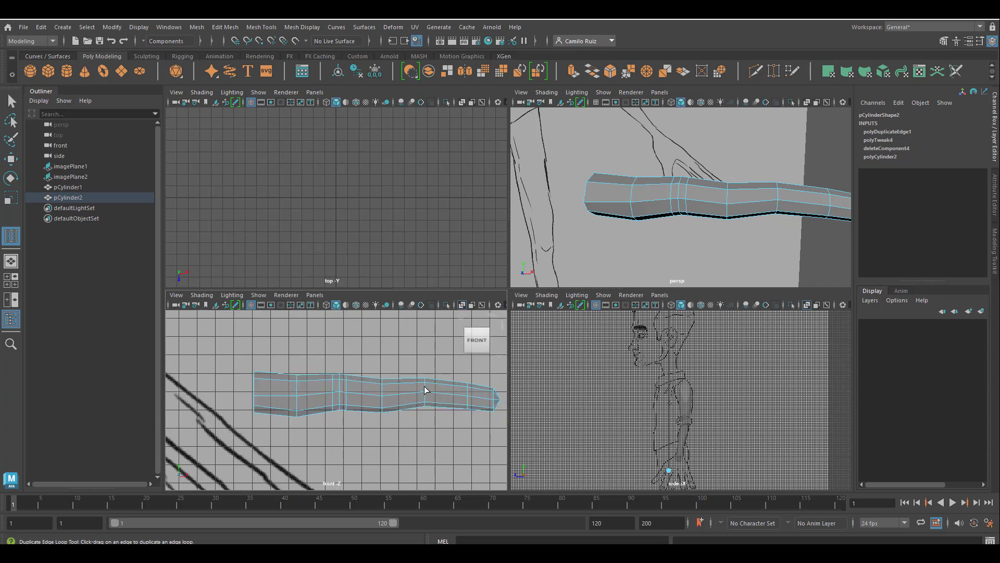
click(408, 393)
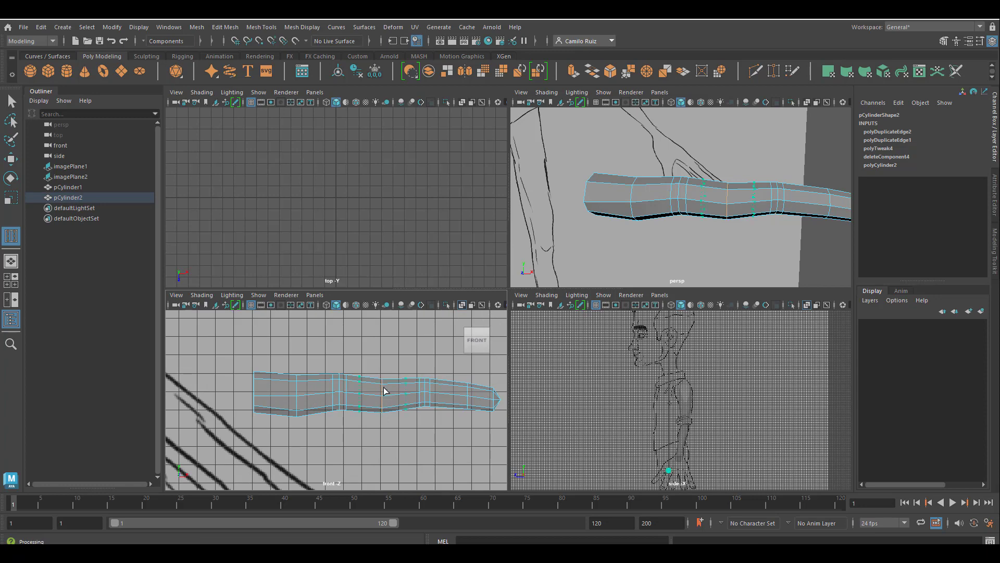
drag(383, 388, 373, 394)
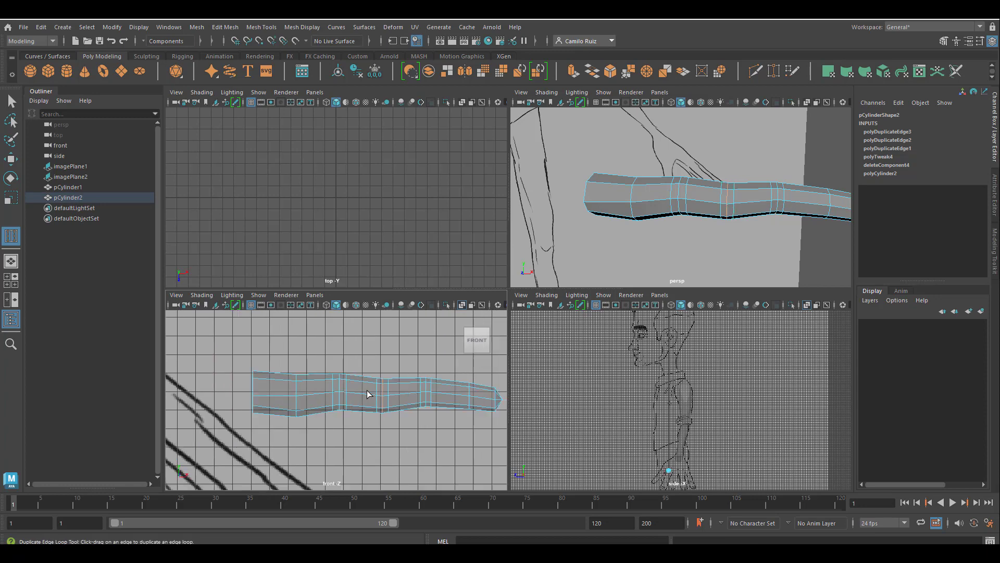
Switch the finger to vertex mode in the maximized front view and nudge the vertex column at the middle joint
scroll(365, 391, up, 2)
scroll(358, 391, up, 1)
right_drag(397, 390, 358, 253)
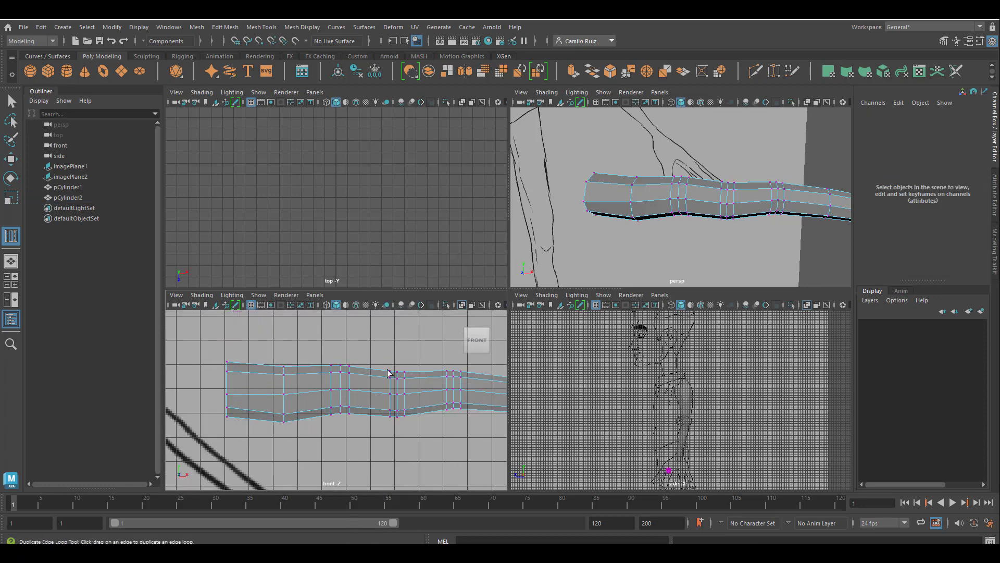
drag(394, 369, 405, 424)
right_click(398, 392)
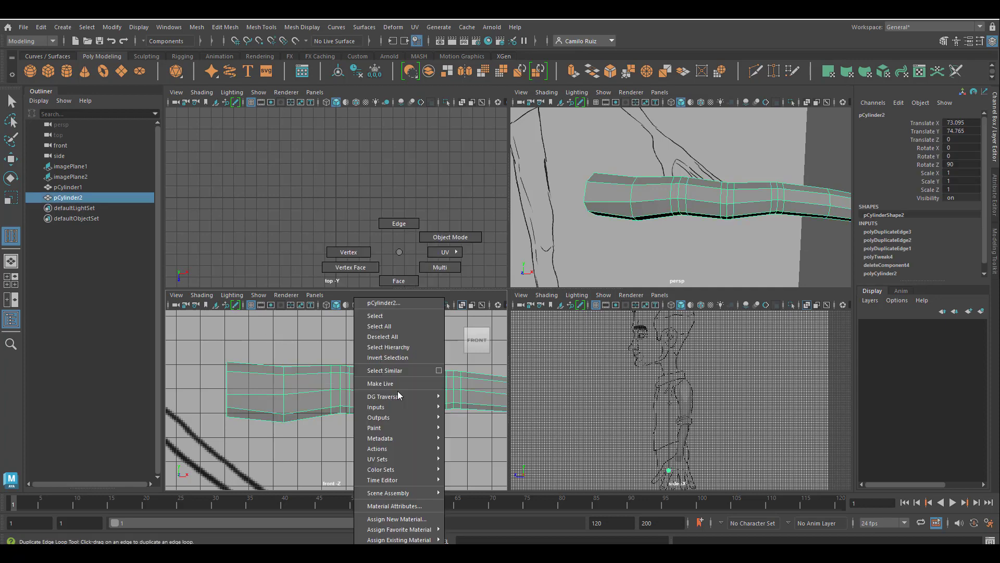
click(348, 252)
key(space)
mouse_move(573, 274)
right_down()
mouse_move(573, 289)
mouse_move(566, 255)
right_up()
drag(567, 255, 579, 327)
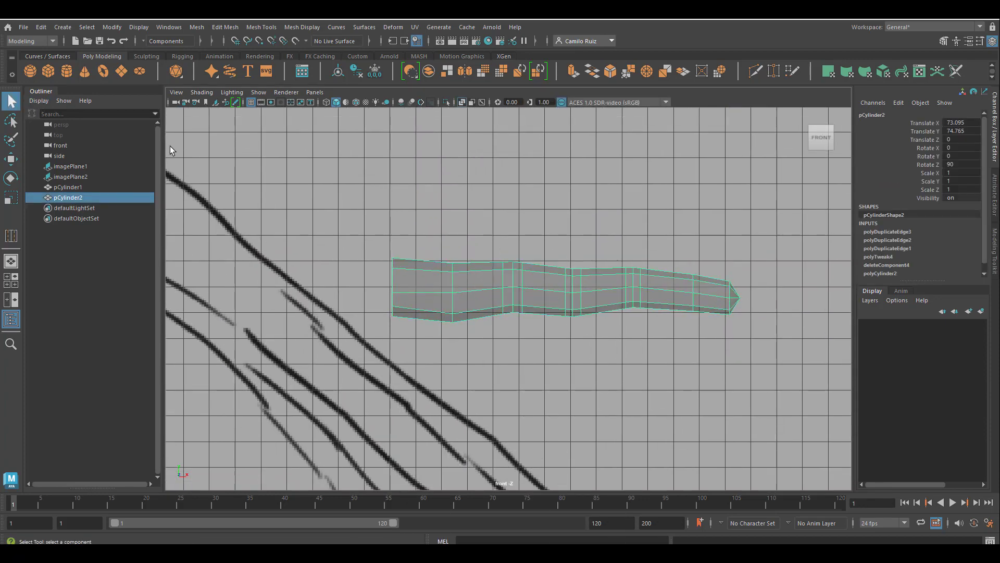
right_drag(570, 282, 564, 243)
scroll(561, 261, up, 3)
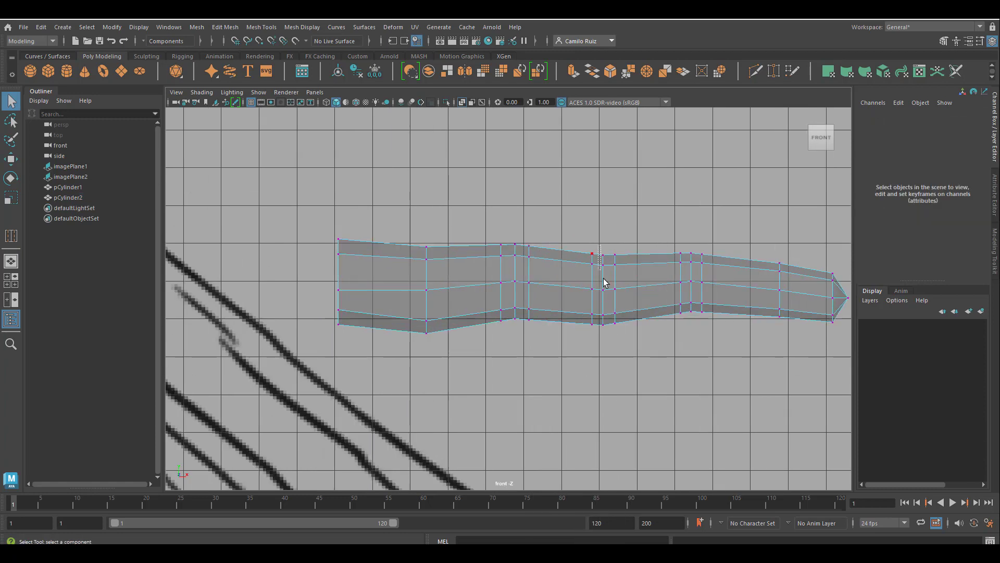
drag(598, 242, 608, 355)
key(w)
drag(599, 237, 602, 232)
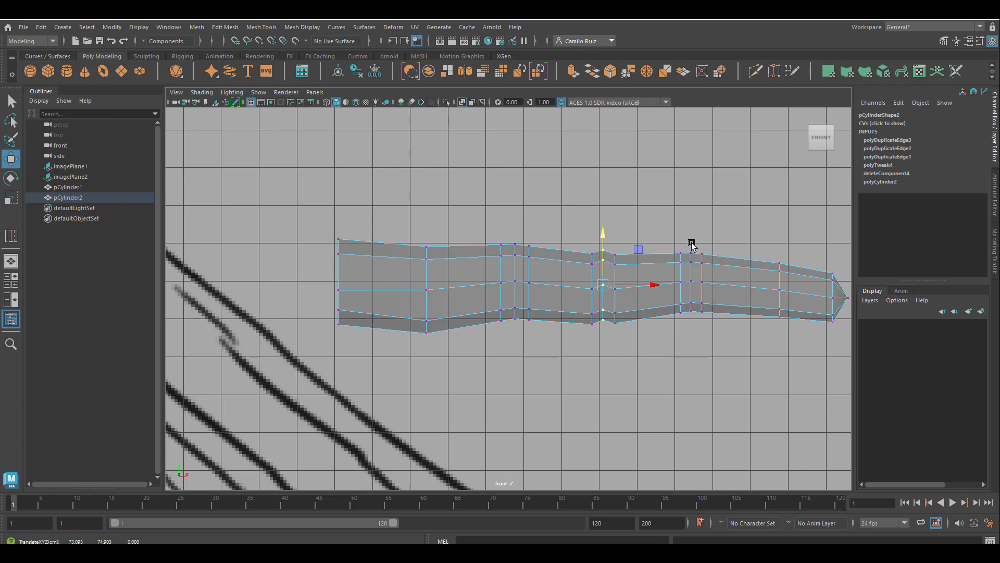
Slide the vertex columns toward the fingertip along the finger to even out the segment spacing
drag(672, 230, 705, 313)
drag(742, 285, 778, 283)
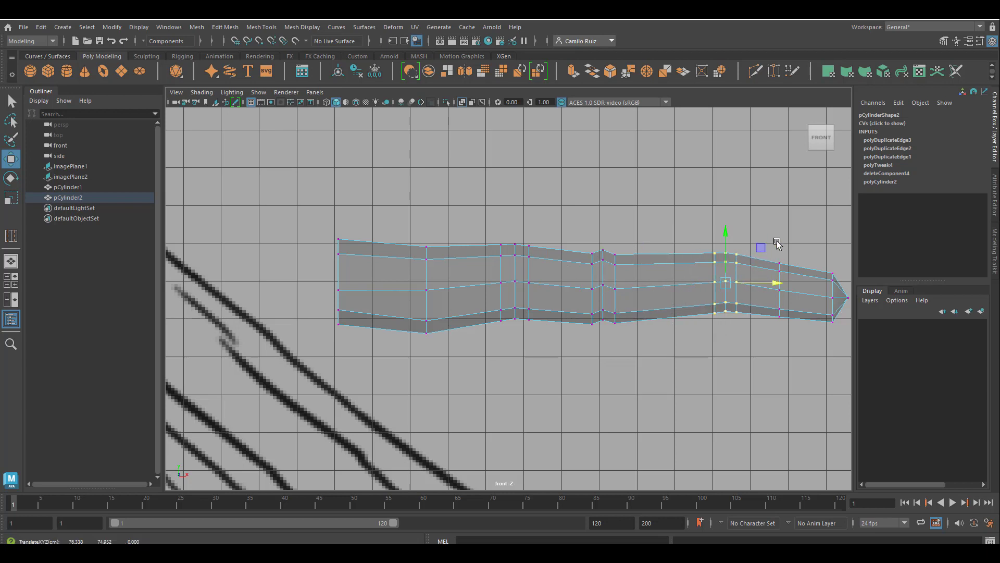
drag(763, 246, 777, 312)
key(ctrl+z)
drag(789, 228, 771, 331)
drag(816, 291, 831, 292)
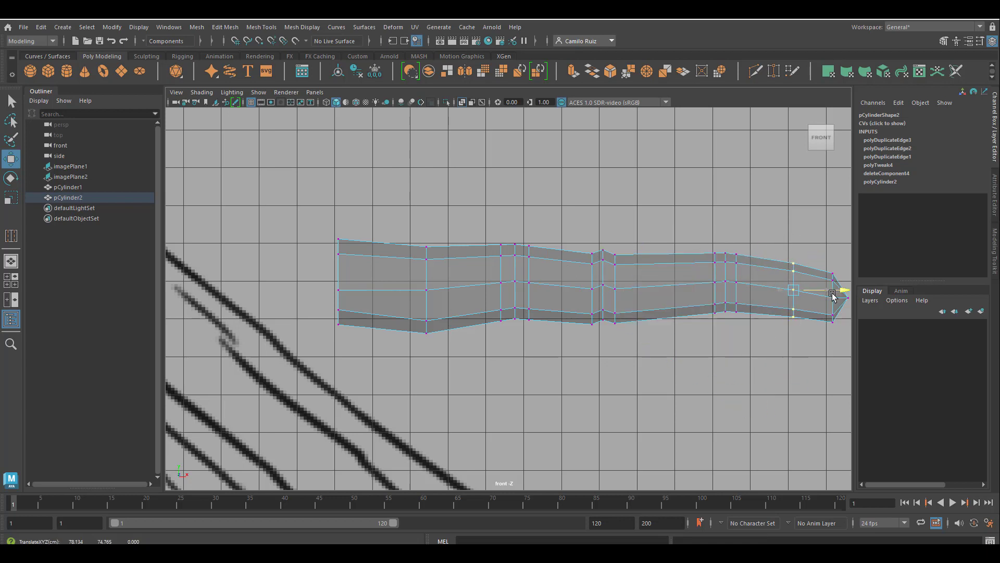
drag(824, 251, 828, 274)
key(ctrl+z)
alt+middle_drag(820, 233, 740, 223)
drag(784, 331, 759, 233)
alt+middle_drag(486, 203, 597, 216)
drag(660, 236, 687, 332)
drag(679, 248, 680, 250)
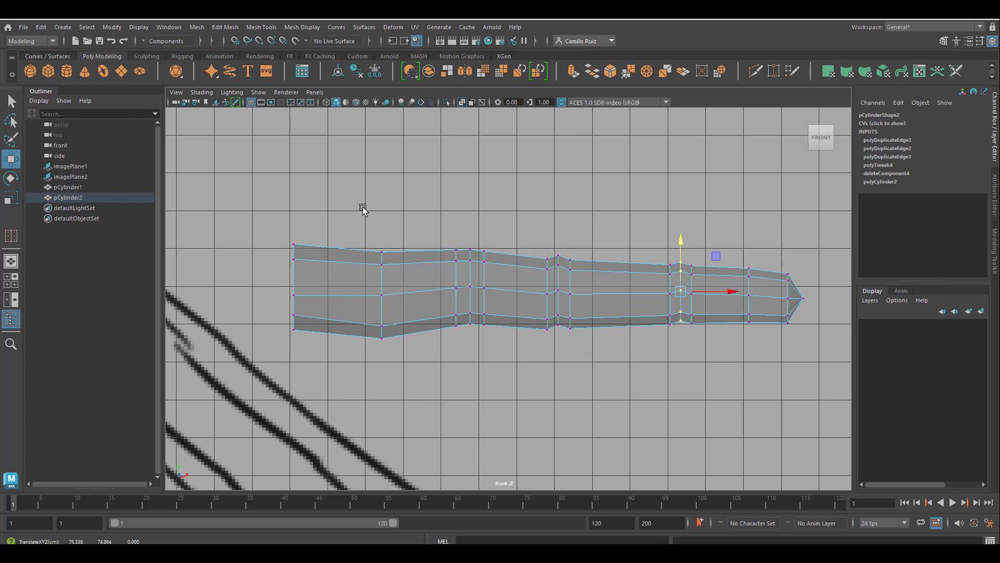
Slide the vertex columns near the base toward the first joint to reshape the finger's segments
drag(354, 235, 405, 348)
drag(426, 295, 381, 291)
drag(338, 249, 338, 243)
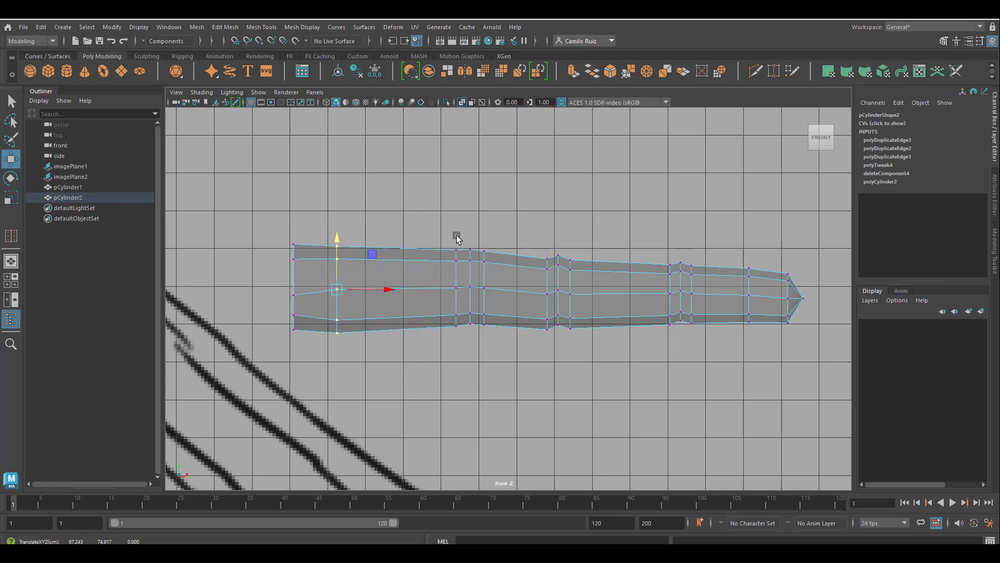
drag(449, 236, 519, 336)
drag(518, 287, 477, 287)
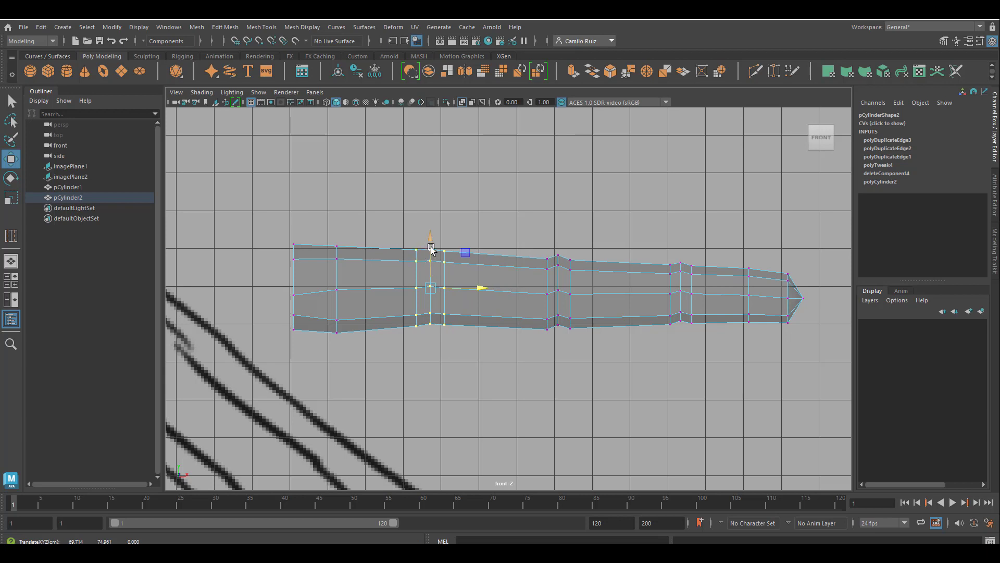
drag(434, 243, 432, 246)
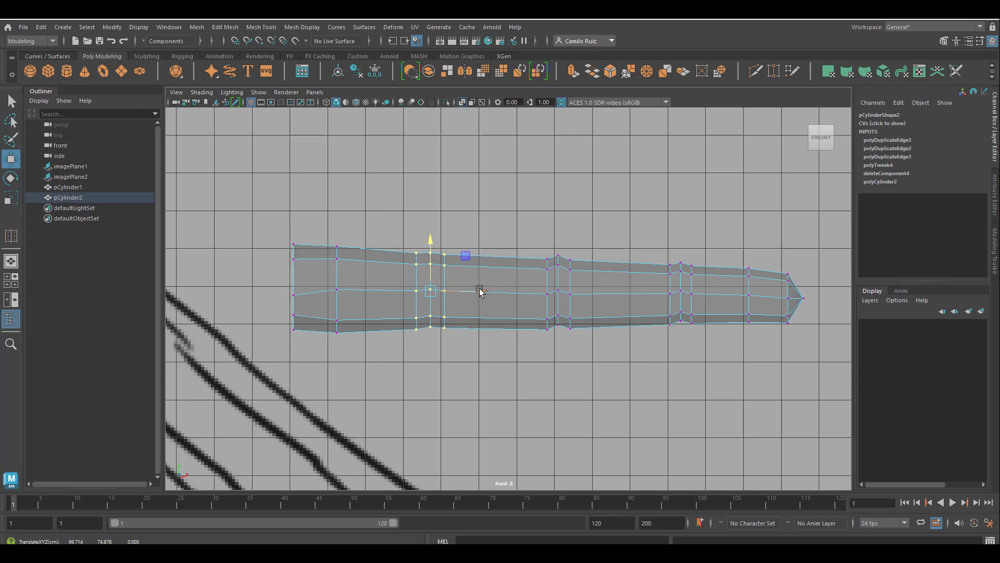
drag(480, 290, 474, 290)
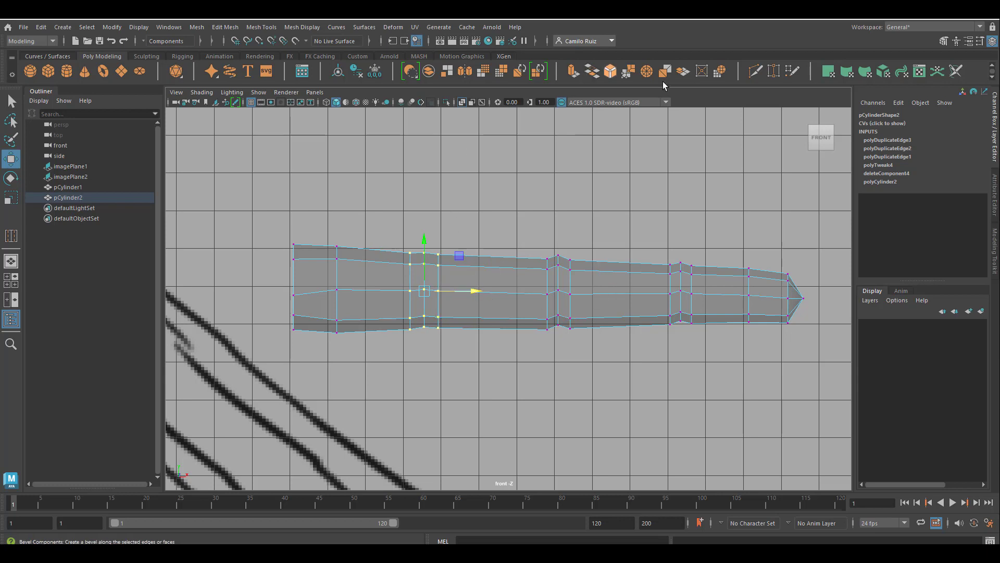
Insert two edge loops through the middle of the long segments with the Multi-Cut tool
click(752, 76)
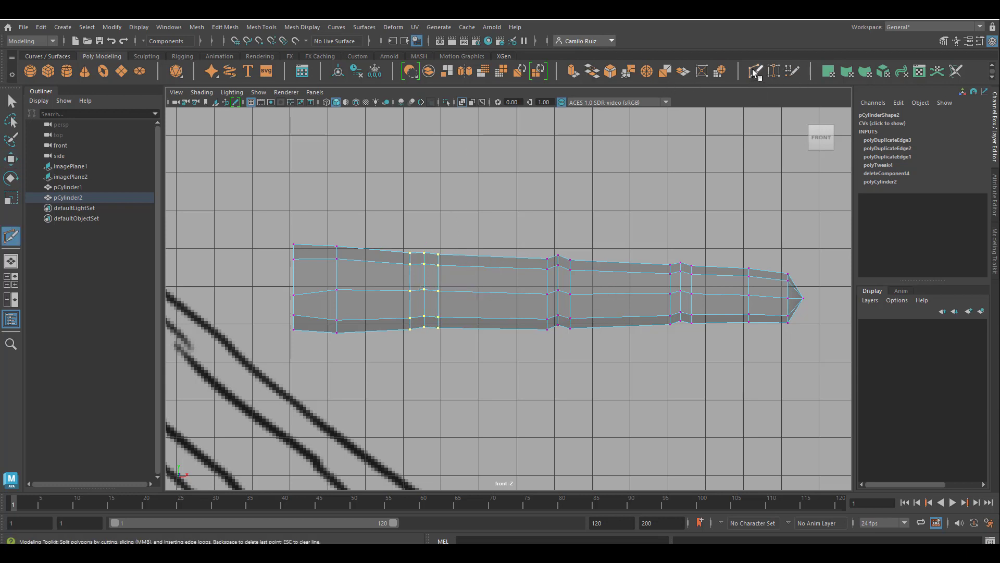
key(q)
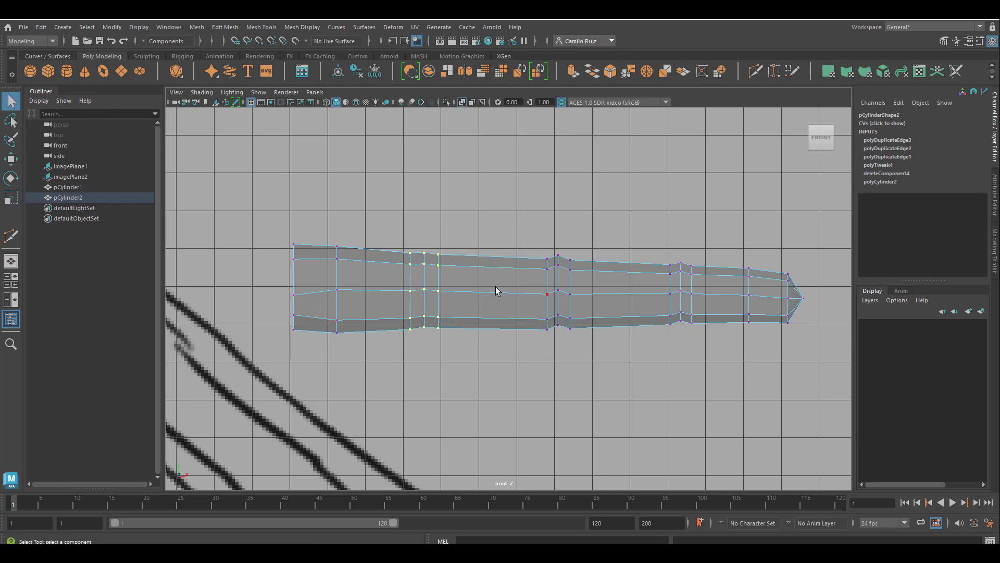
alt+drag(487, 297, 489, 294)
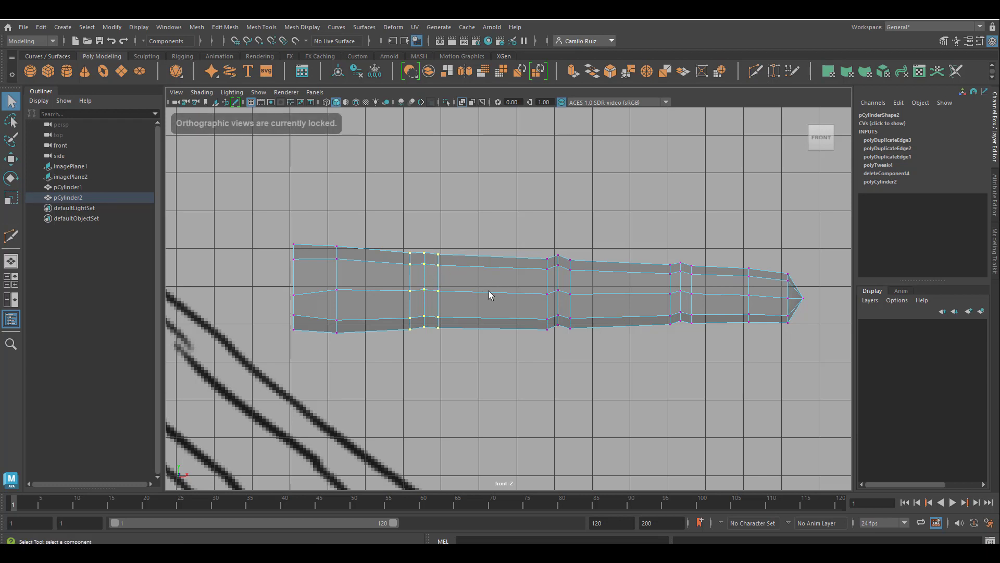
double_click(757, 77)
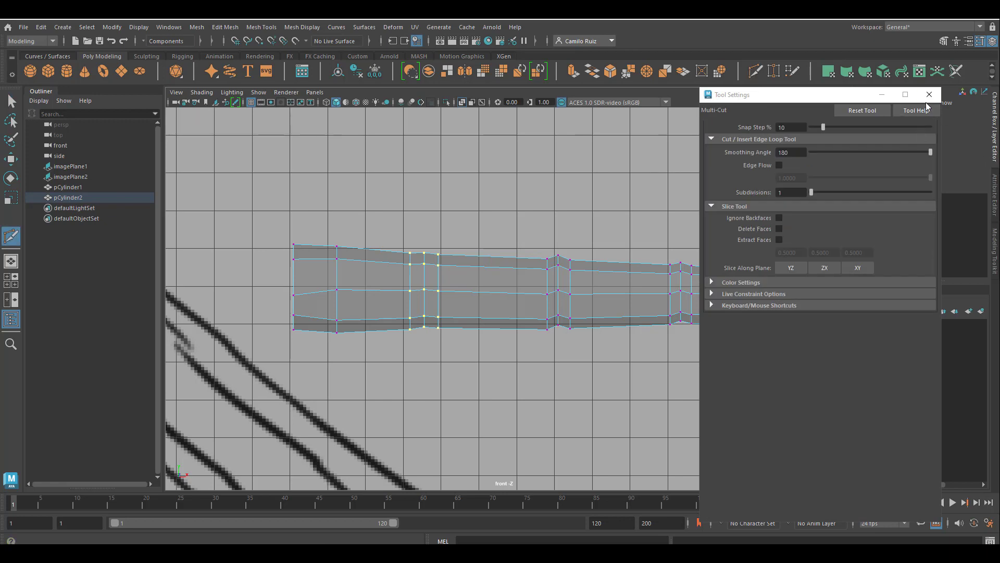
click(930, 95)
click(439, 254)
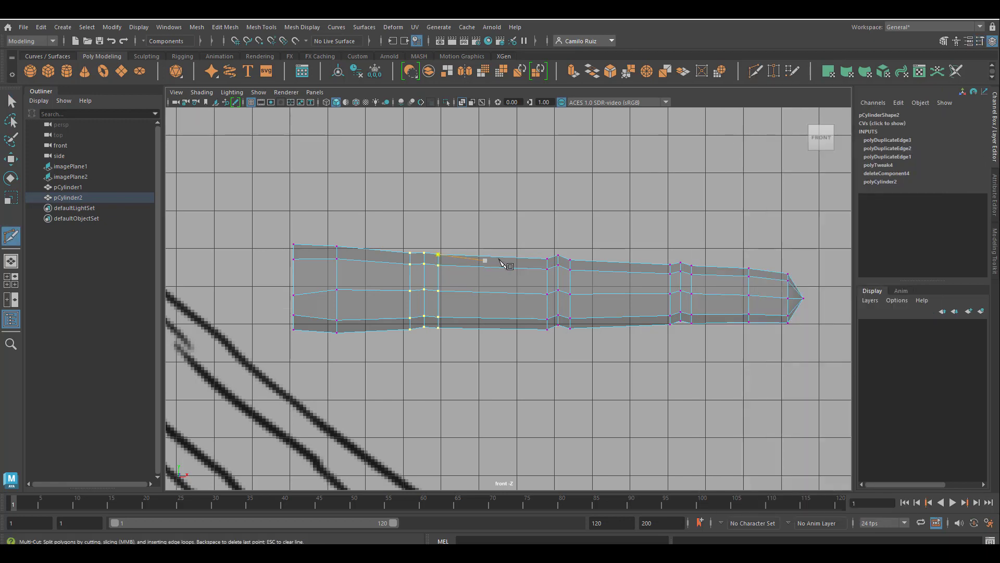
key(Escape)
ctrl+click(495, 268)
ctrl+click(622, 274)
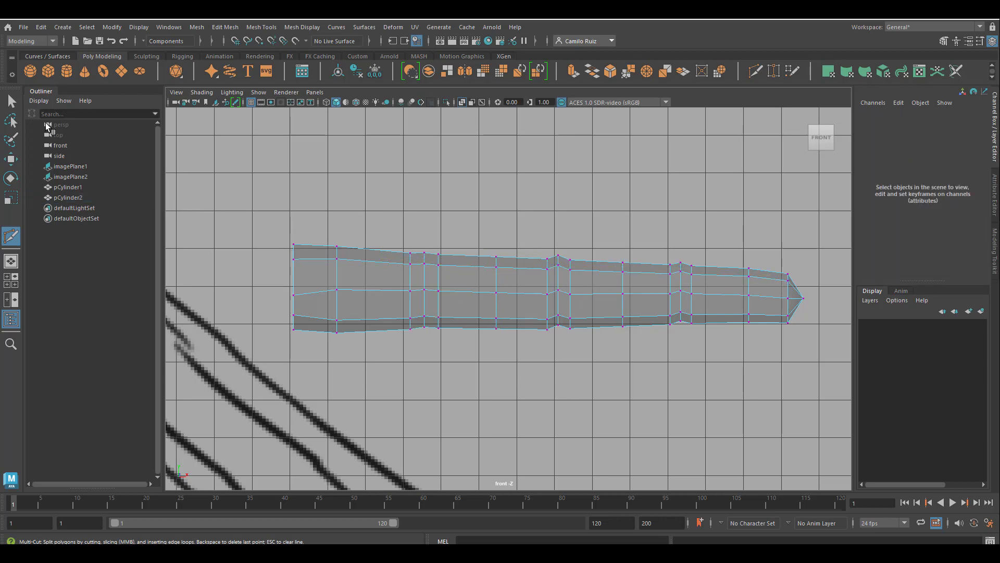
click(11, 101)
Scale the new edge loop in the second segment slightly outward to round the finger's profile
drag(480, 239, 514, 368)
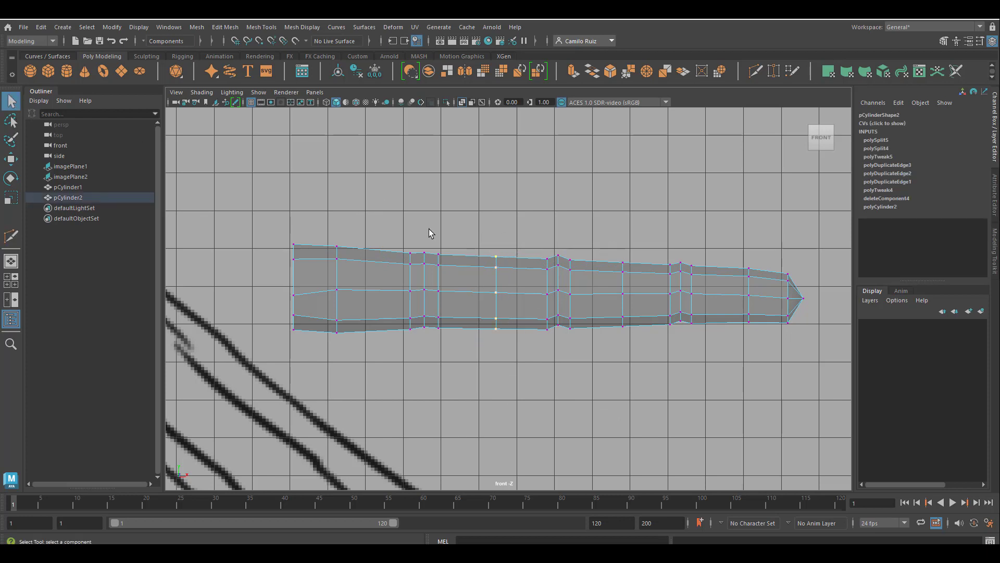
click(11, 160)
click(15, 201)
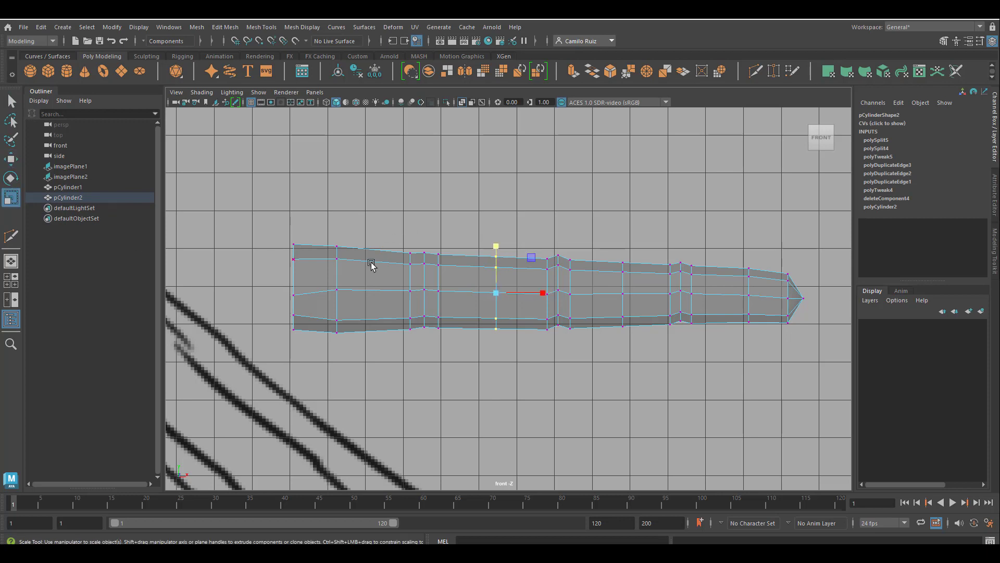
drag(496, 243, 498, 241)
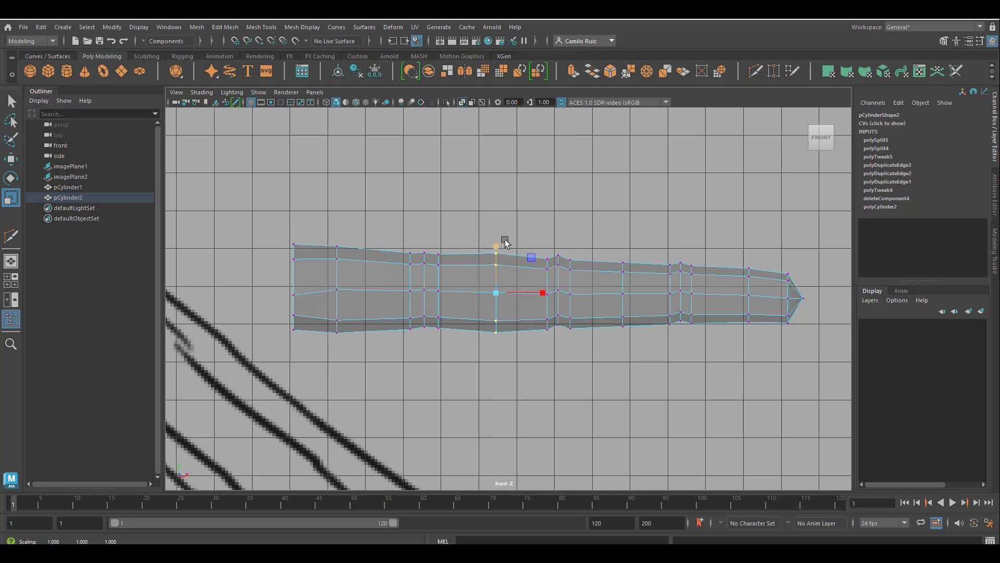
drag(650, 348, 623, 241)
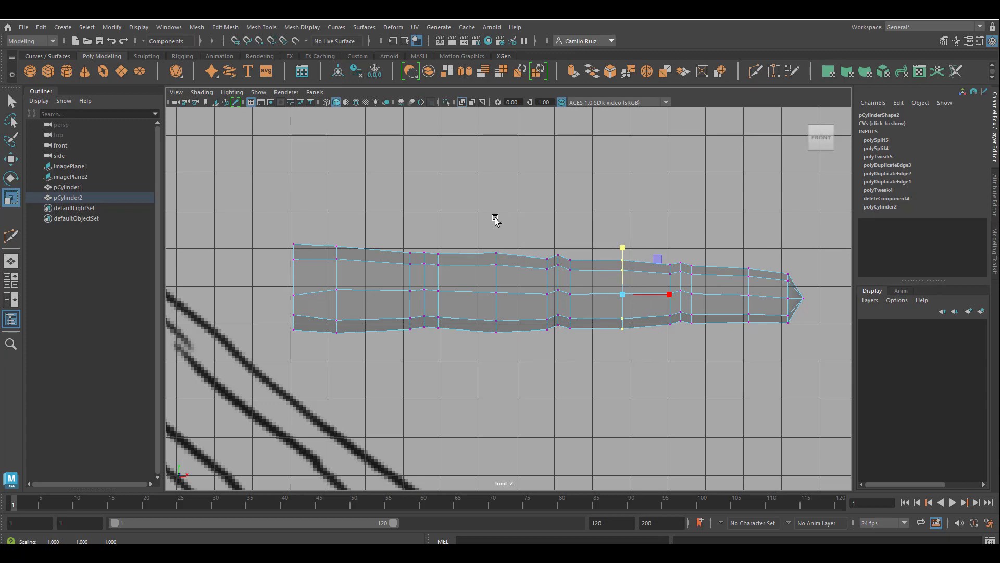
click(498, 203)
Inspect the finger's shape by tumbling around it in the perspective view
key(space)
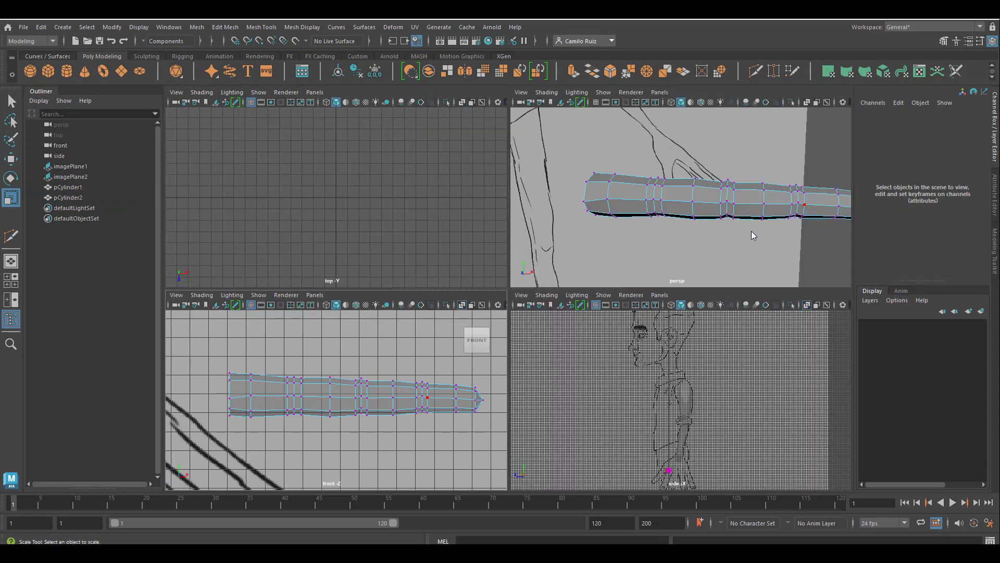
key(space)
mouse_move(547, 284)
alt+mouse_down()
mouse_move(531, 277)
mouse_move(527, 312)
mouse_move(578, 286)
mouse_move(545, 283)
alt+mouse_up()
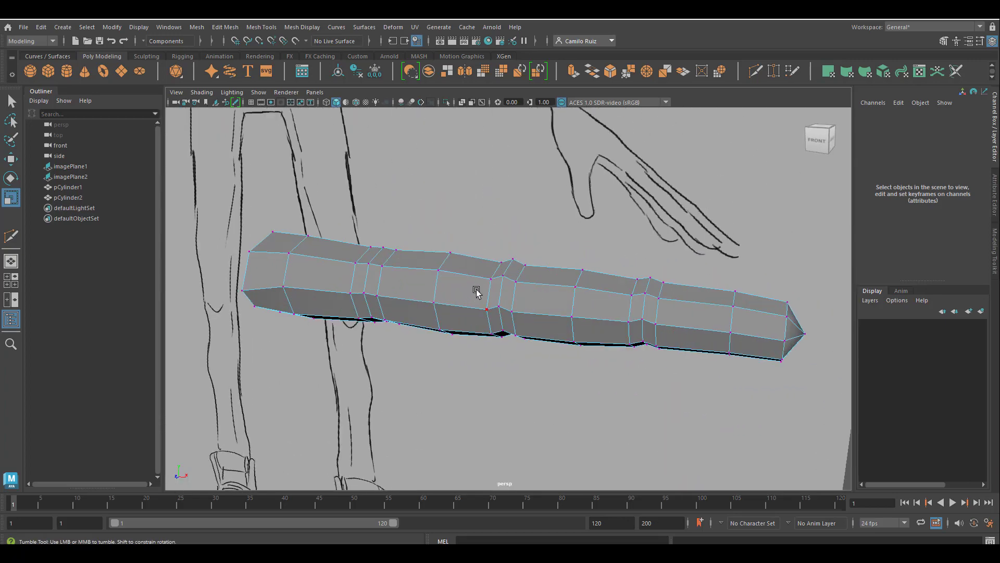
alt+drag(476, 292, 484, 318)
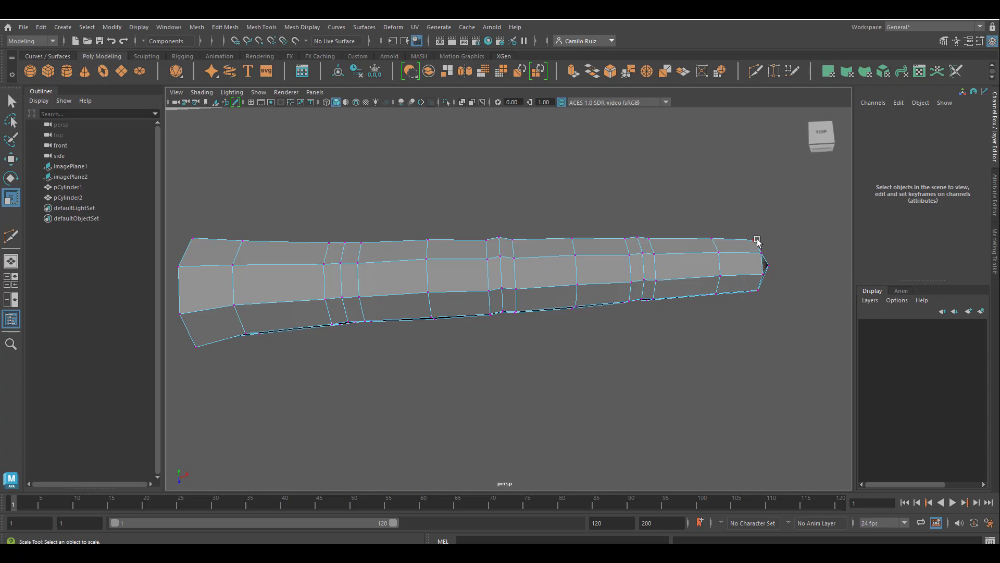
Scale and move the vertex columns along the finger in the four-view layout to refine its taper toward the tip
key(space)
alt+middle_drag(793, 197, 724, 229)
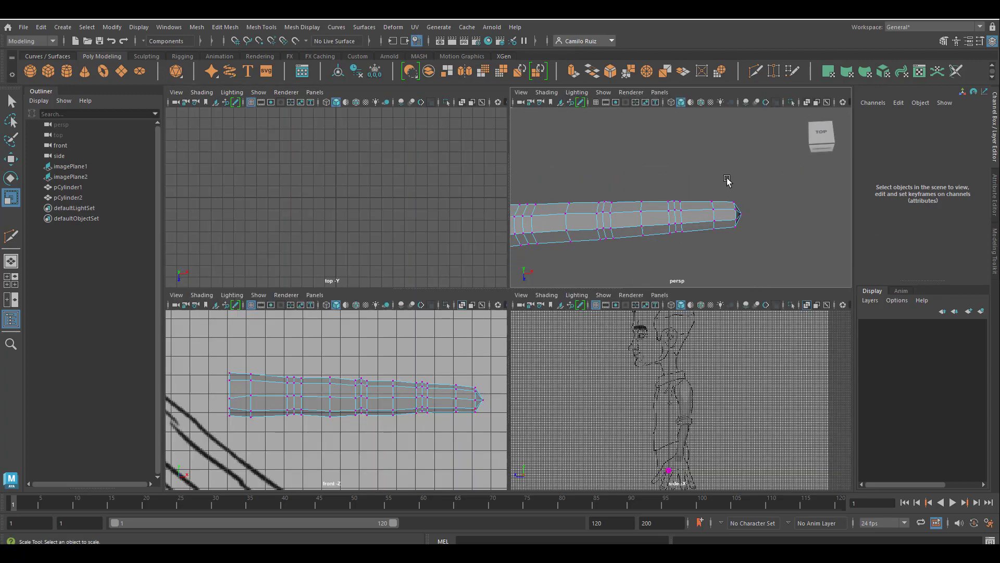
drag(728, 180, 795, 213)
click(11, 159)
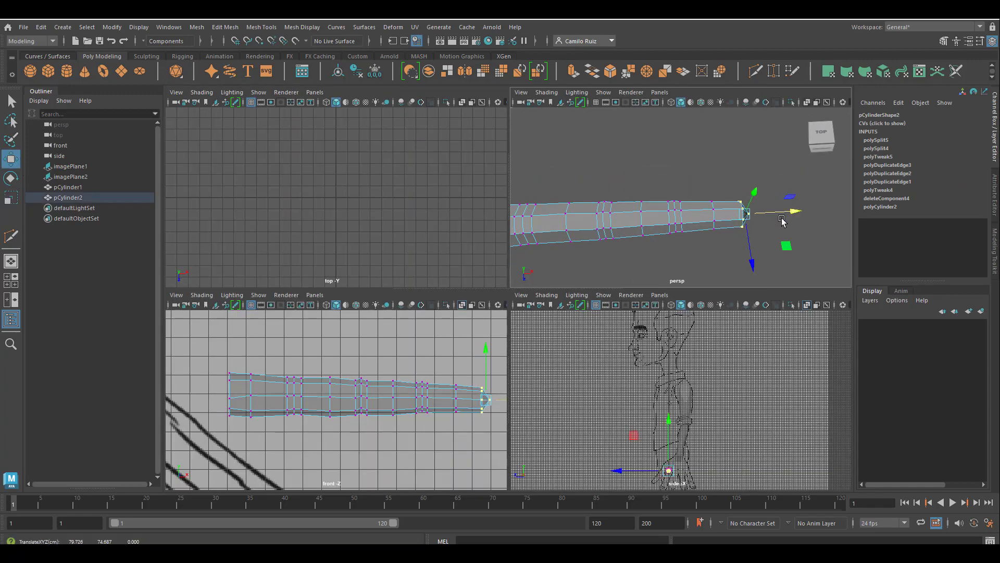
key(e)
key(r)
middle_drag(722, 183, 772, 214)
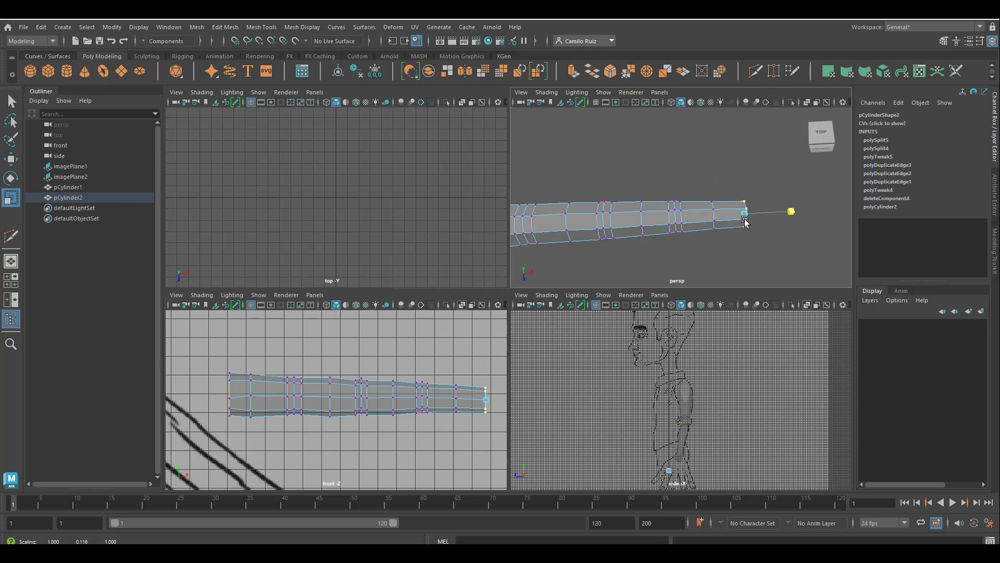
drag(692, 182, 716, 255)
drag(716, 258, 721, 279)
alt+middle_drag(655, 213, 707, 217)
drag(677, 174, 718, 266)
drag(697, 268, 699, 279)
drag(606, 184, 627, 282)
alt+middle_drag(590, 222, 674, 217)
drag(611, 183, 676, 221)
click(10, 160)
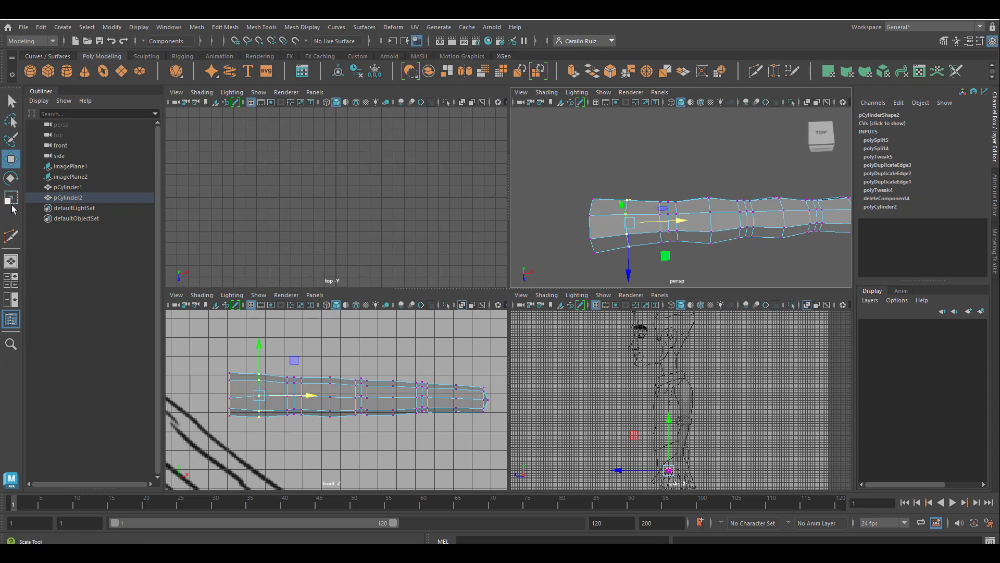
Shift the vertex column near the fingertip slightly back toward the base in the perspective view
click(11, 196)
key(space)
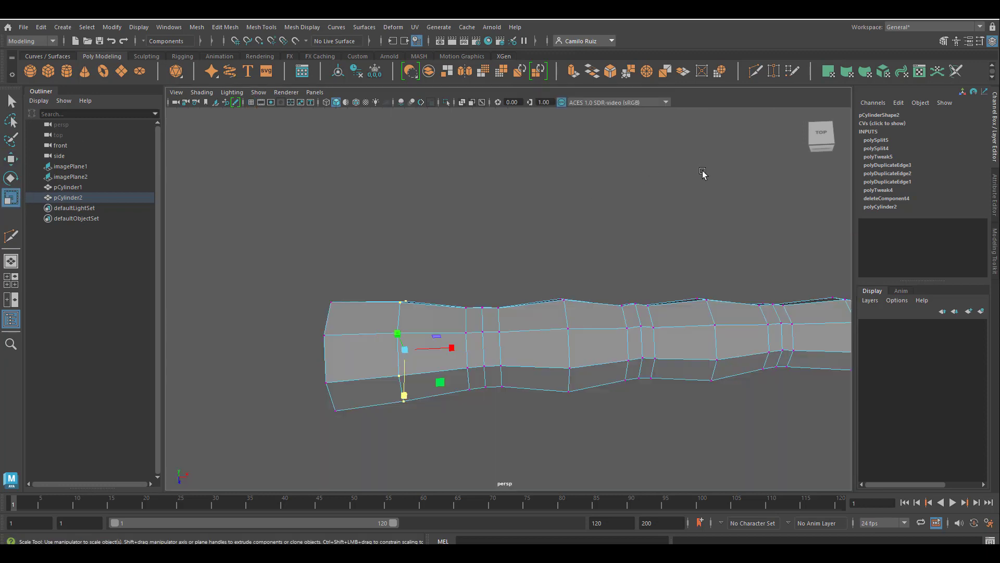
alt+drag(704, 171, 632, 295)
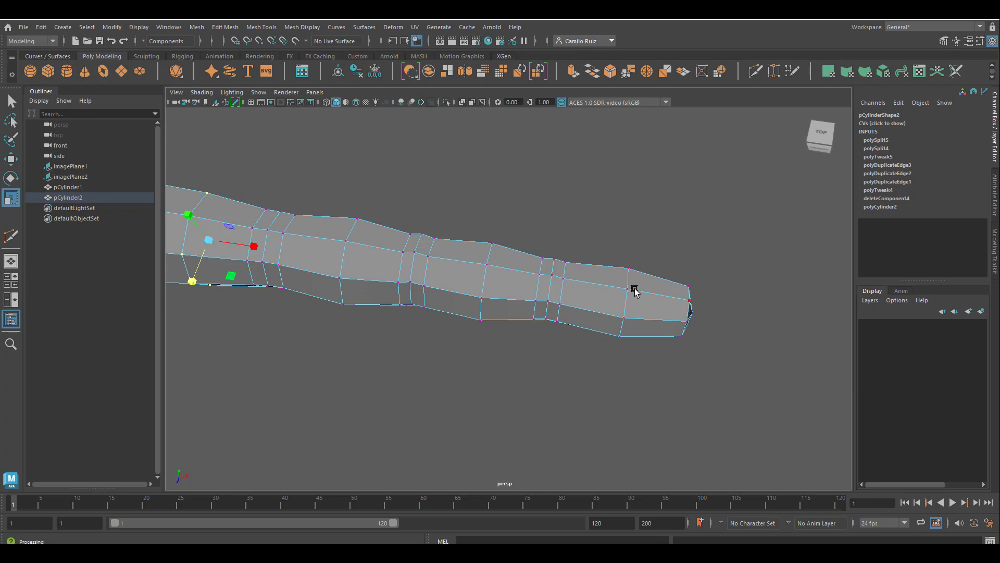
alt+drag(652, 300, 672, 385)
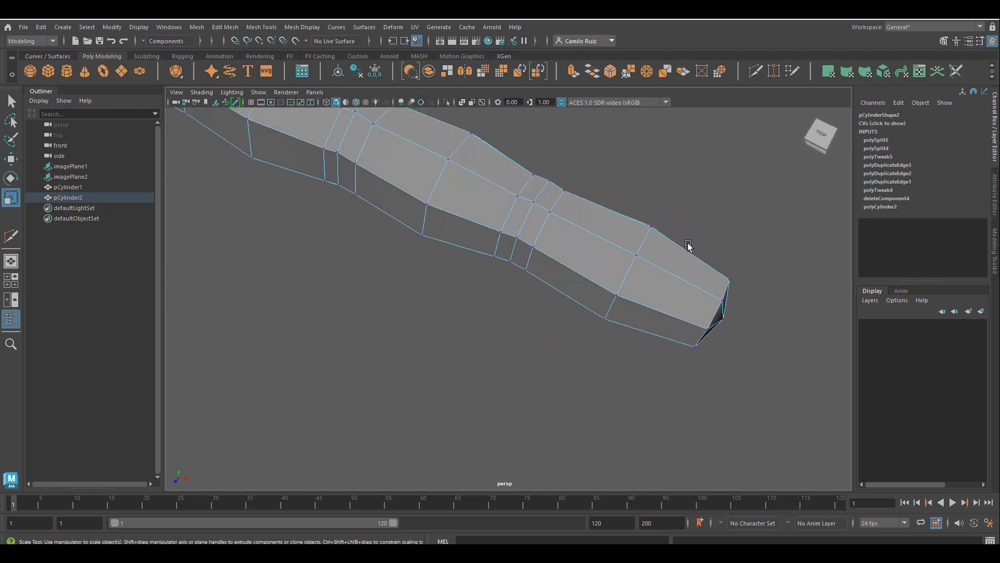
alt+drag(687, 246, 593, 207)
drag(600, 167, 620, 308)
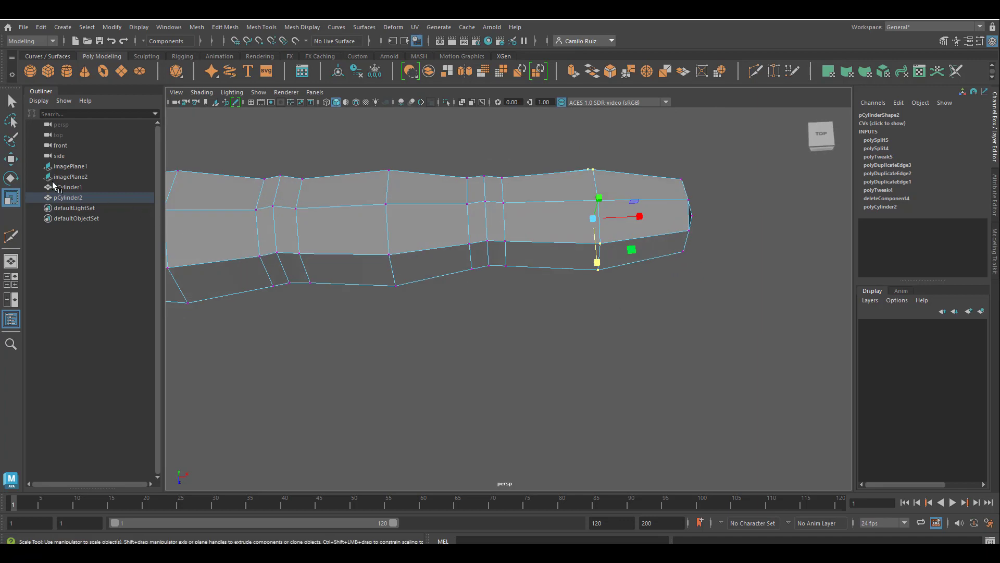
click(10, 159)
drag(642, 218, 621, 215)
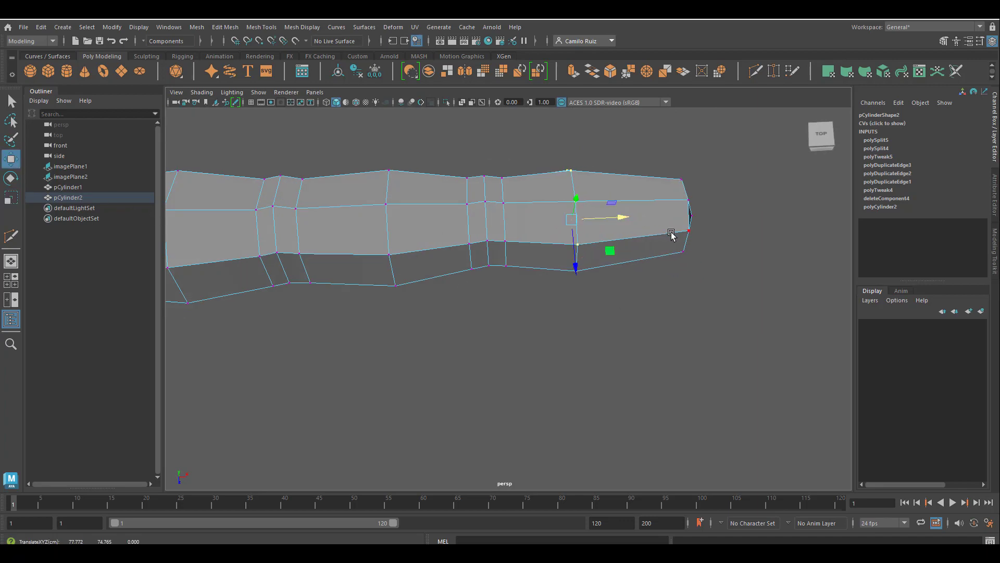
alt+drag(671, 235, 646, 290)
Select the fingertip's top faces and extrude them inward with offset 0.1 and thickness -0.1 for the nail bed
right_click(646, 291)
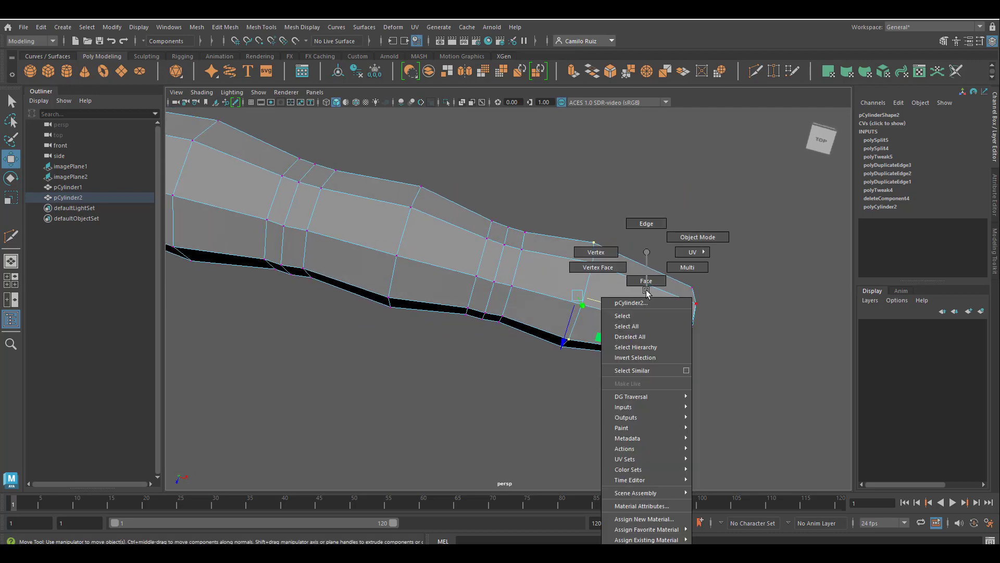
right_drag(641, 282, 639, 284)
click(624, 295)
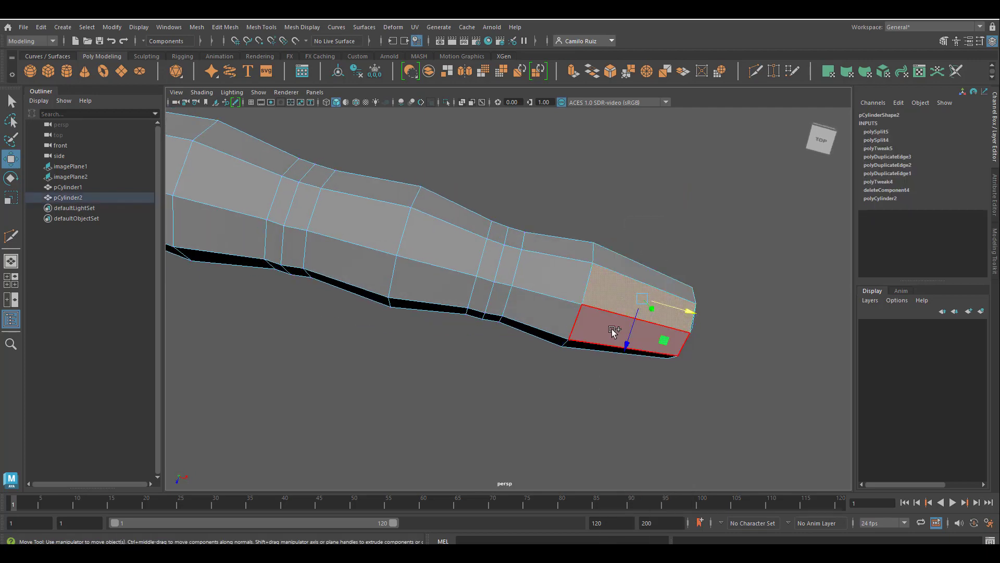
shift+click(614, 330)
mouse_move(599, 282)
alt+mouse_down()
mouse_move(639, 283)
mouse_move(614, 277)
mouse_move(644, 334)
alt+mouse_up()
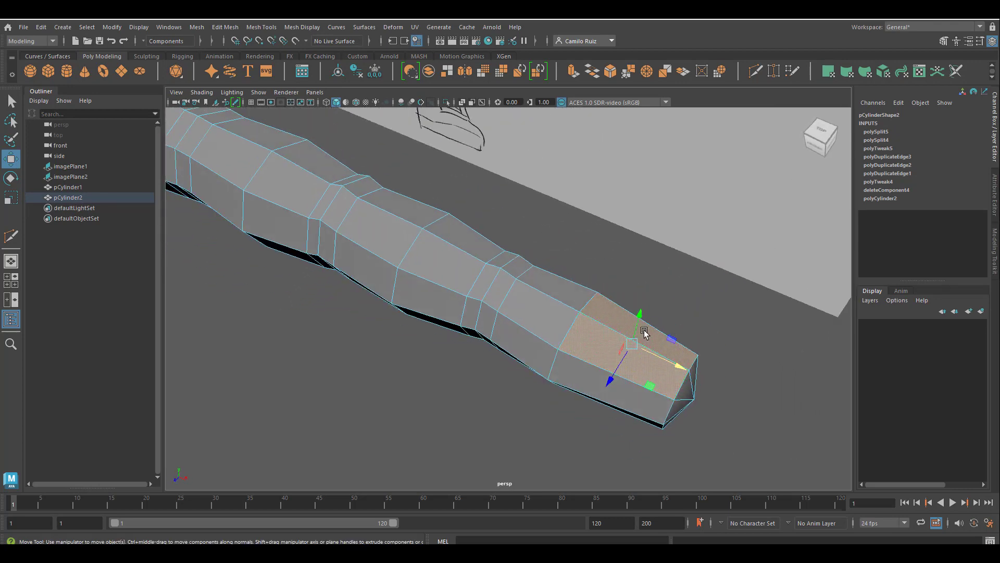
key(ctrl+e)
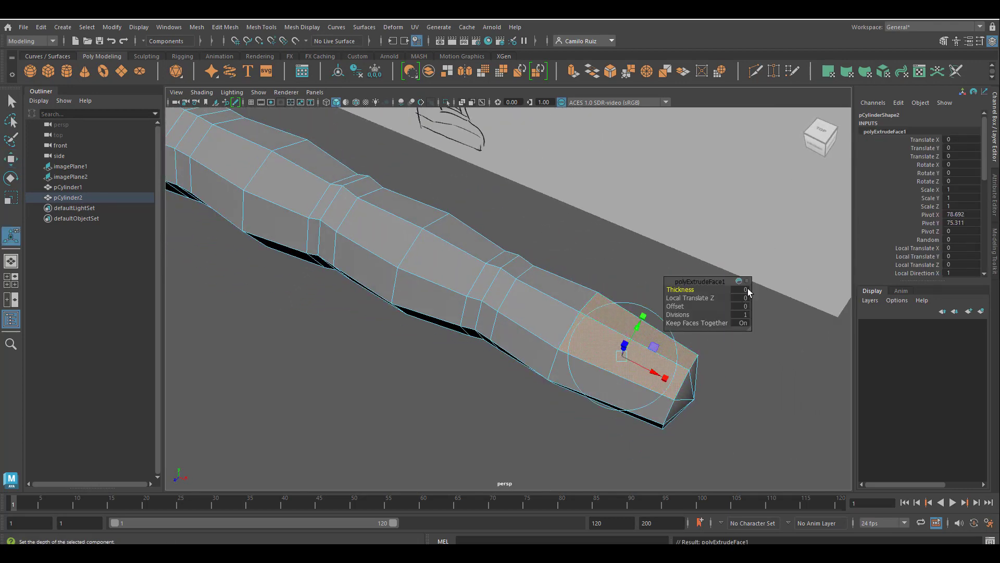
drag(676, 306, 683, 312)
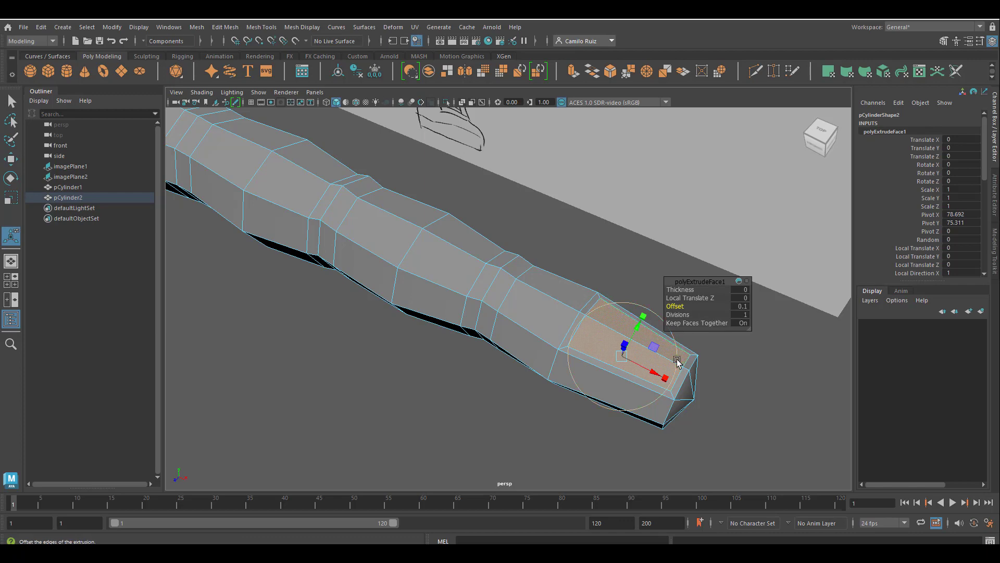
mouse_move(772, 384)
alt+mouse_down()
mouse_move(636, 327)
mouse_move(677, 370)
mouse_move(757, 373)
alt+mouse_up()
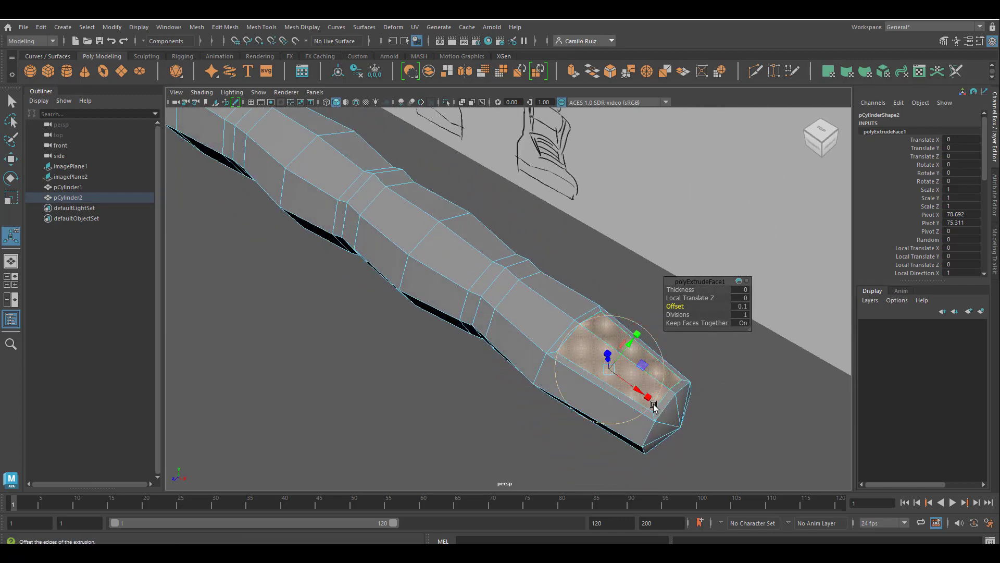
alt+drag(673, 394, 681, 384)
scroll(681, 384, up, 2)
alt+middle_drag(681, 384, 631, 375)
scroll(651, 390, down, 3)
scroll(652, 390, up, 4)
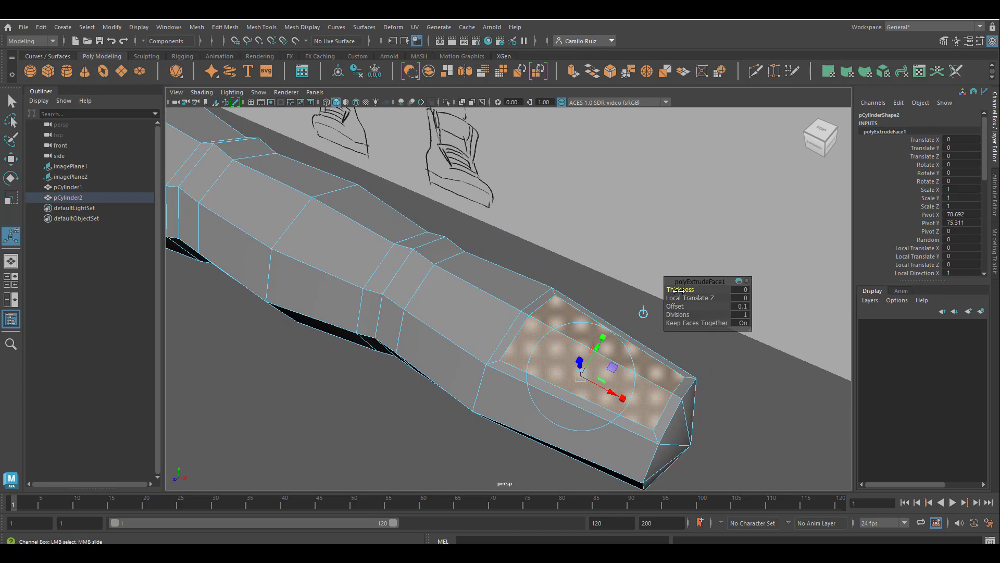
drag(678, 291, 678, 291)
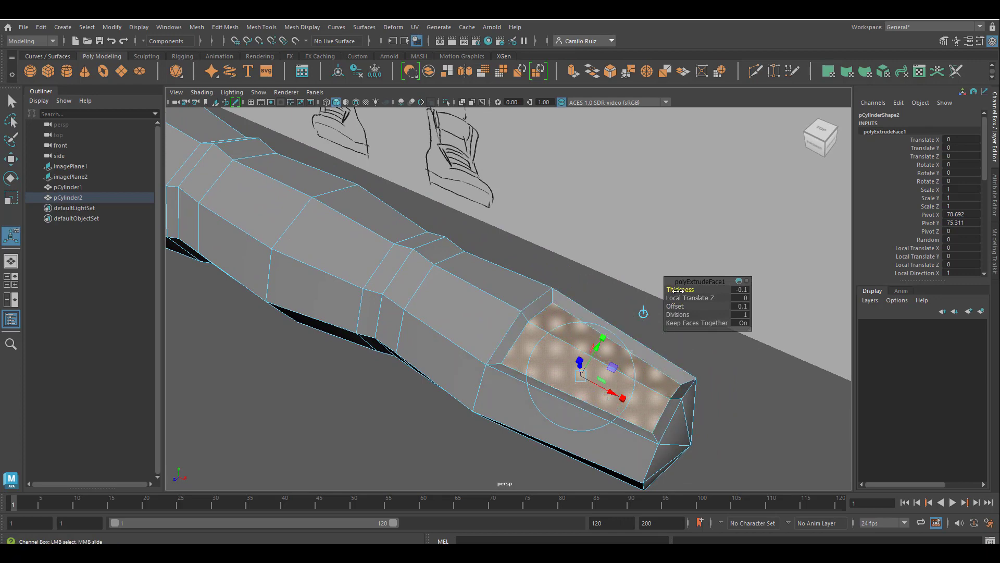
Set the nail extrusion's local translate Z to 0.044 and rotate it about 4.35 degrees in Z
alt+drag(682, 371, 661, 348)
drag(564, 337, 573, 413)
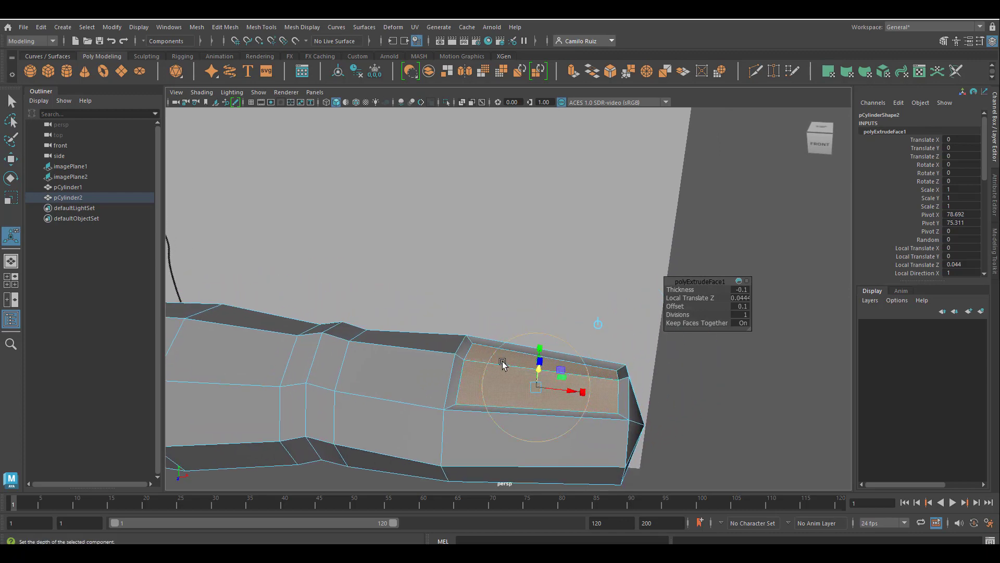
mouse_move(567, 344)
alt+mouse_down()
mouse_move(613, 278)
mouse_move(599, 277)
mouse_move(554, 339)
mouse_move(592, 384)
mouse_move(601, 376)
mouse_move(610, 387)
mouse_move(607, 367)
mouse_move(612, 396)
alt+mouse_up()
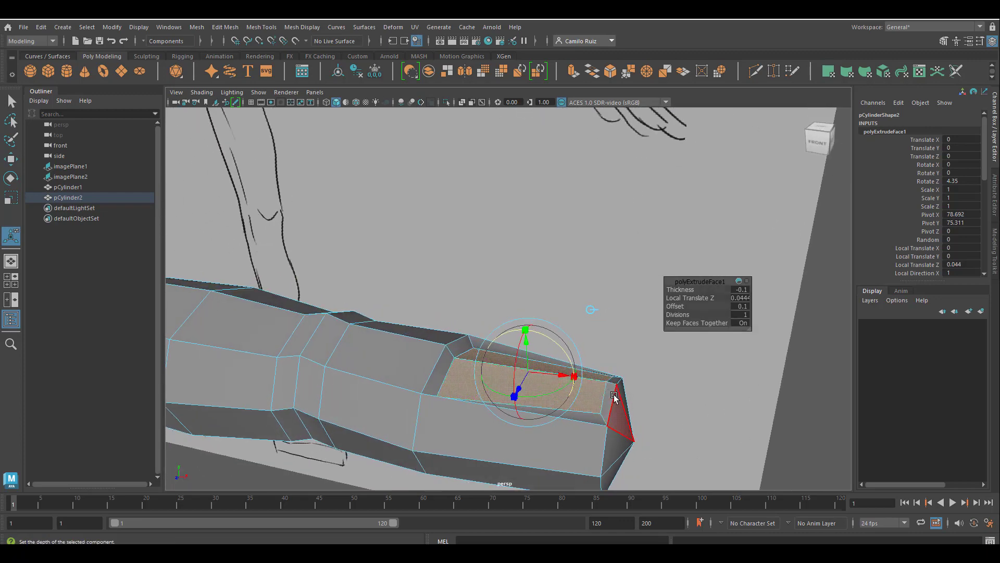
right_drag(614, 397, 576, 253)
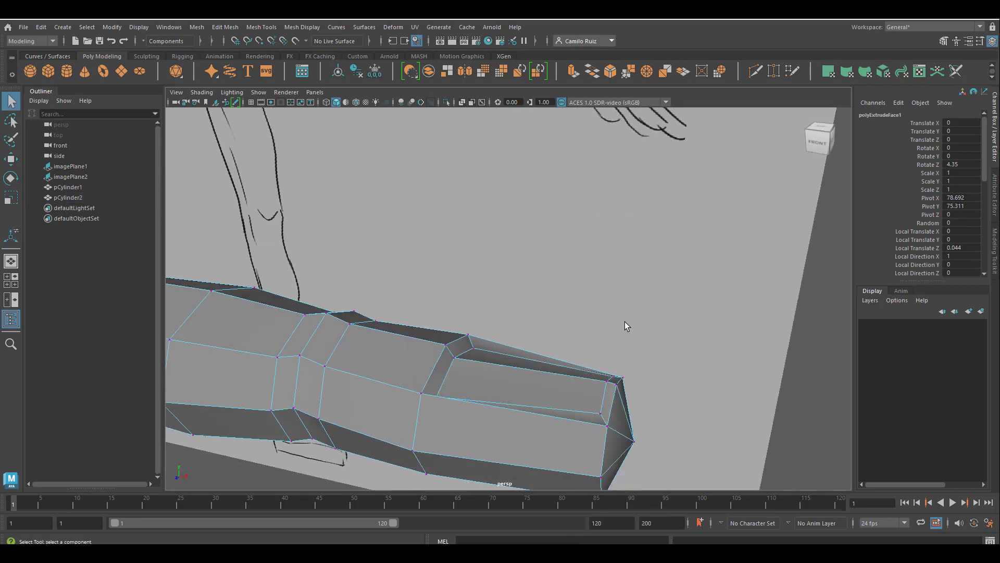
Move the nail's corner vertices at the fingertip to round the tip's outline
click(617, 384)
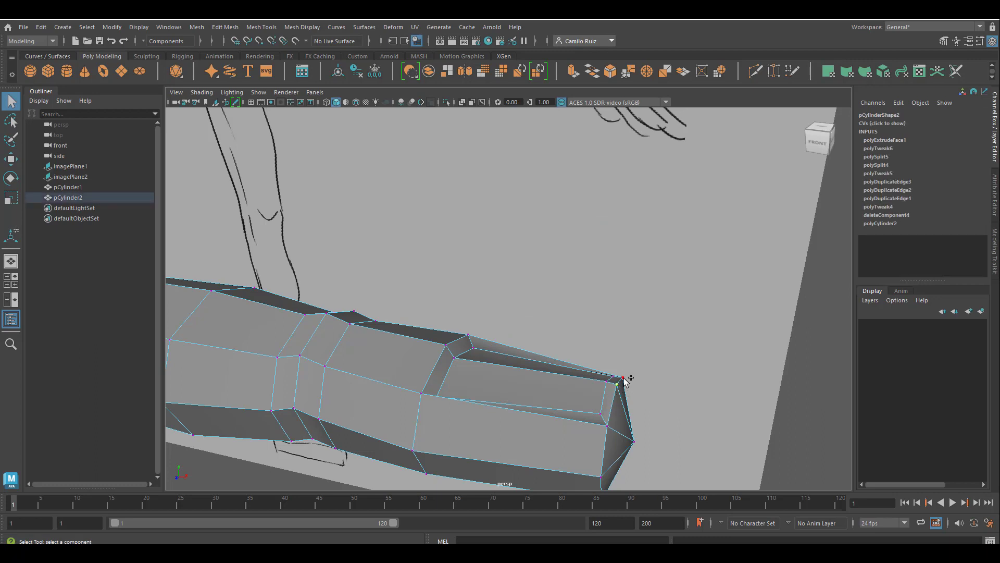
shift+click(608, 427)
key(w)
drag(619, 349, 628, 371)
drag(670, 408, 666, 404)
alt+drag(581, 360, 613, 312)
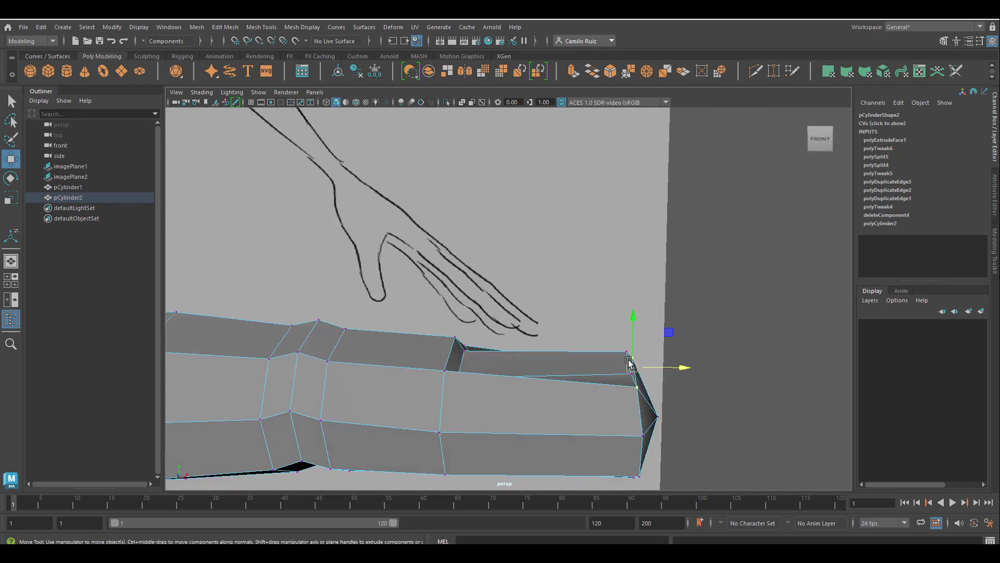
alt+drag(622, 371, 587, 431)
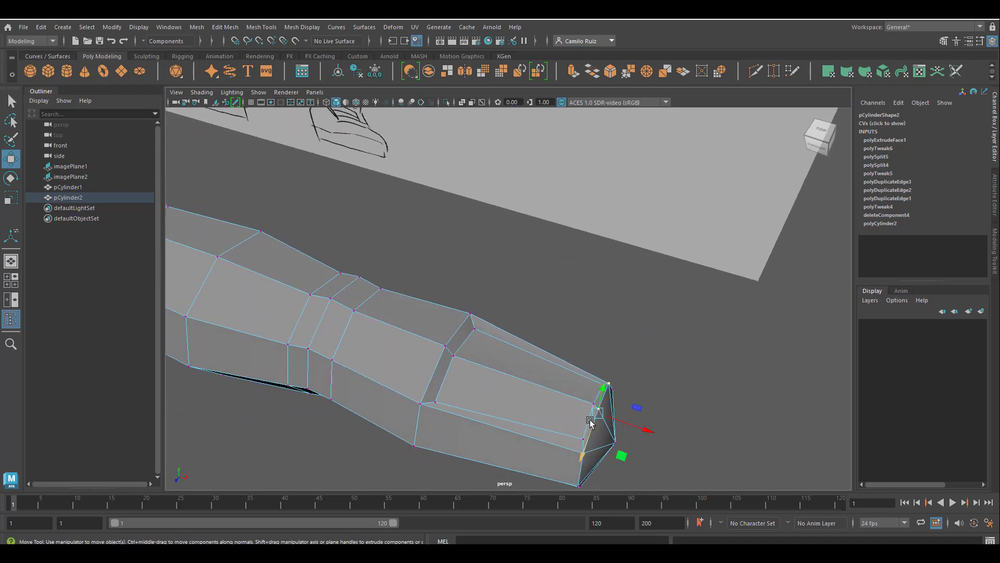
right_click(590, 421)
click(590, 223)
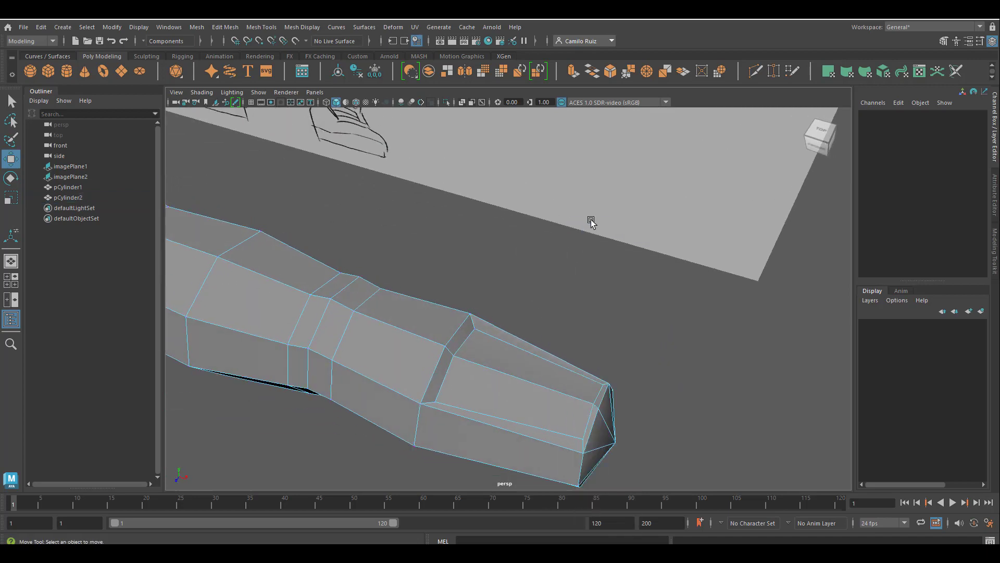
click(589, 421)
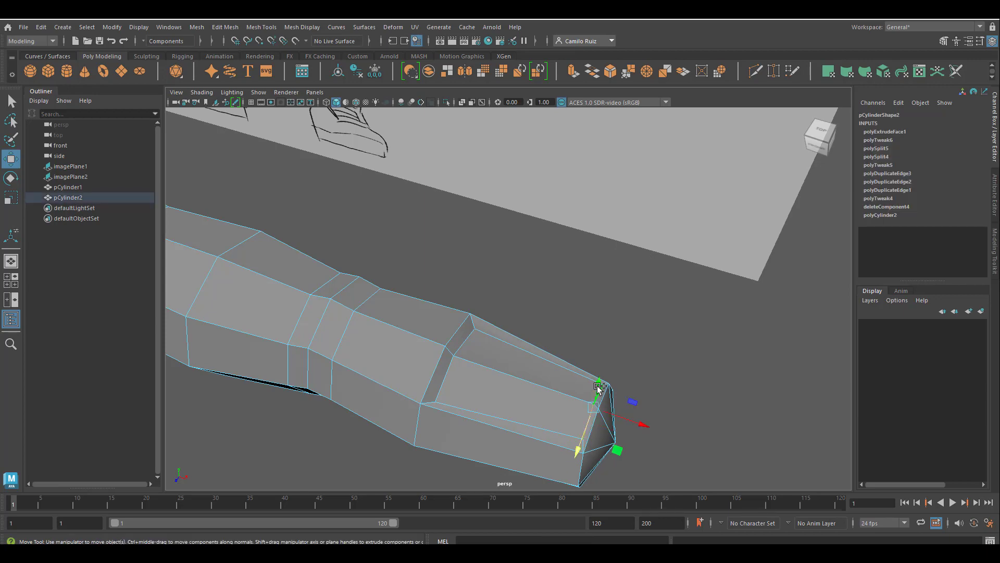
mouse_move(599, 389)
alt+mouse_down()
mouse_move(642, 361)
mouse_move(676, 356)
mouse_move(648, 380)
mouse_move(524, 396)
alt+mouse_up()
Lower the vertex at the nail's front edge so the nail tip curves down
right_drag(523, 252, 480, 255)
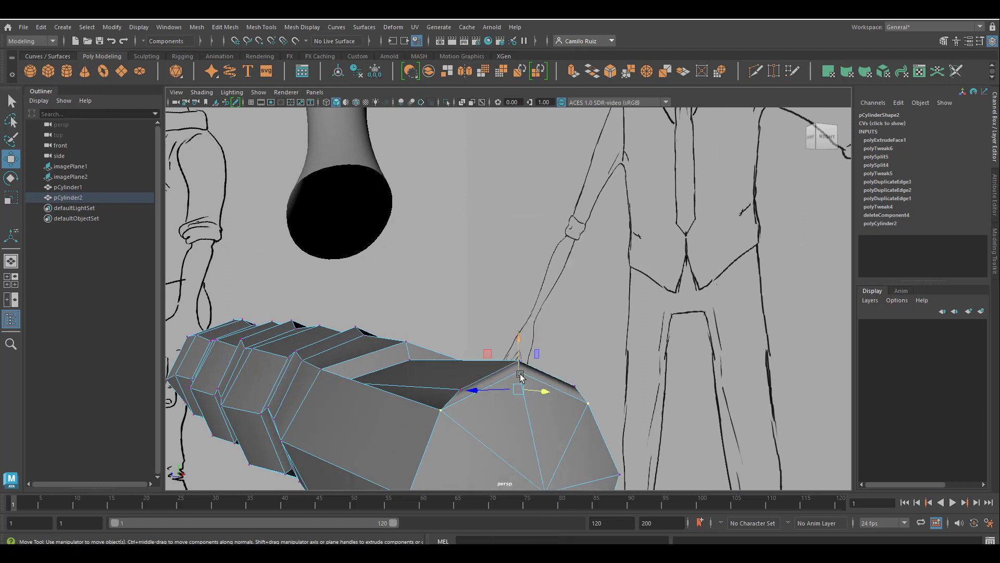
click(520, 375)
click(525, 375)
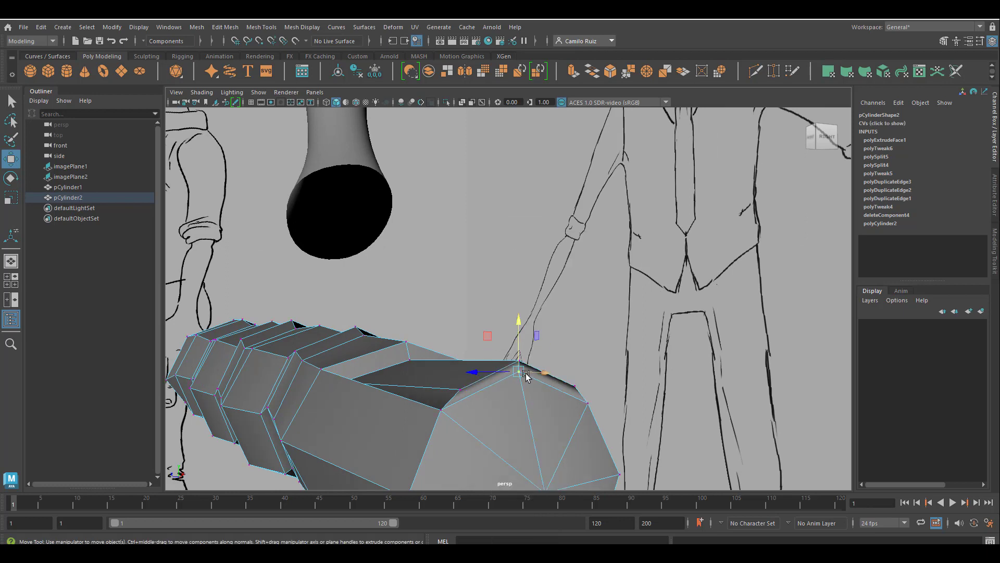
drag(516, 317, 517, 342)
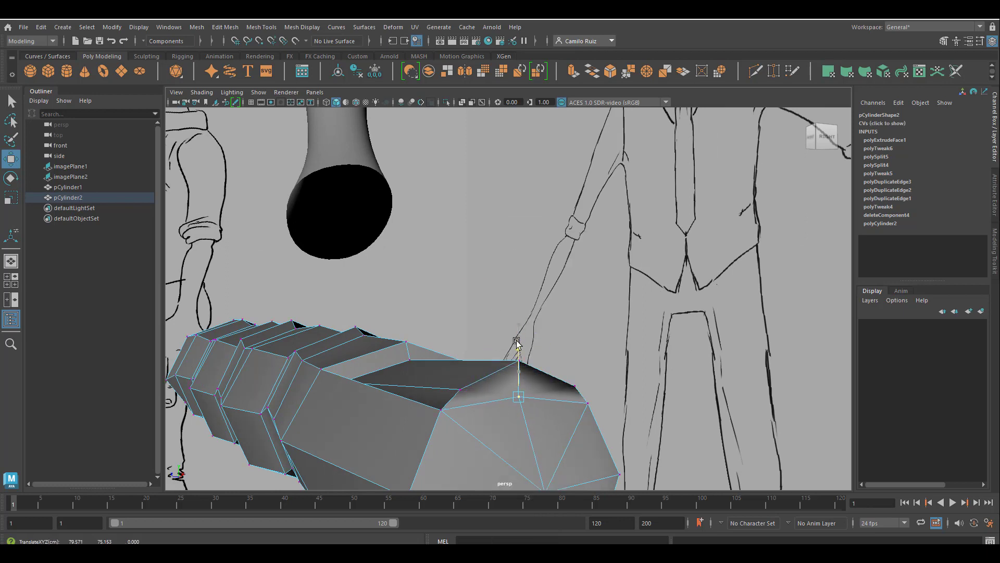
alt+drag(501, 402, 570, 401)
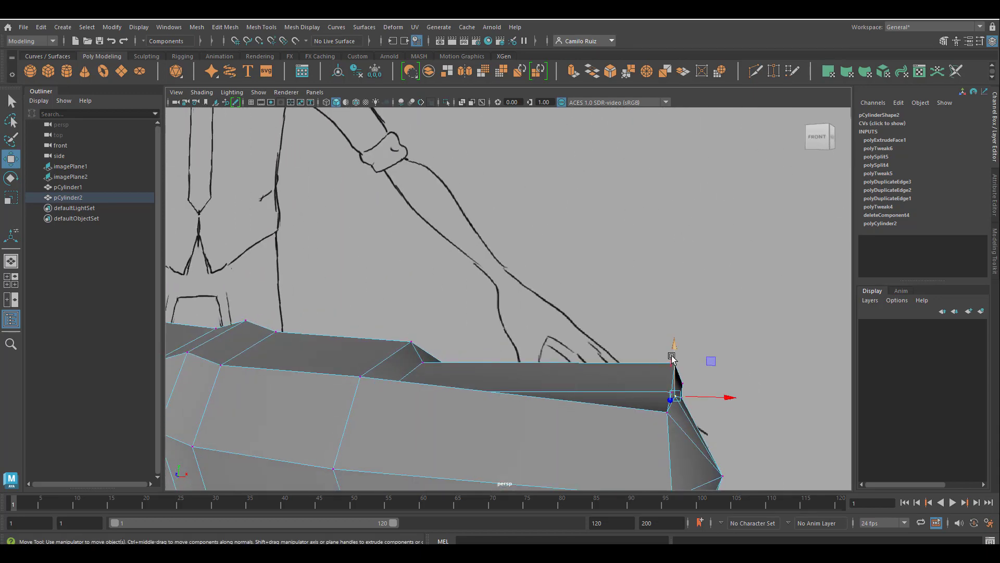
alt+drag(697, 379, 589, 341)
click(587, 340)
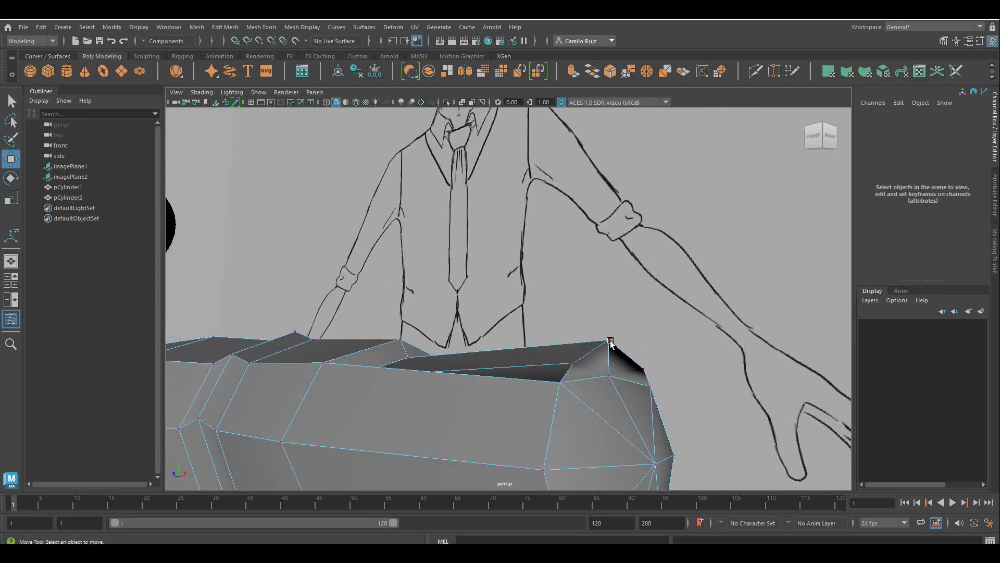
Move and rotate the other nail corner vertex to match the curved nail edge
click(610, 341)
drag(607, 293, 607, 313)
alt+drag(609, 391, 645, 458)
alt+right_drag(645, 458, 653, 319)
alt+drag(653, 318, 723, 309)
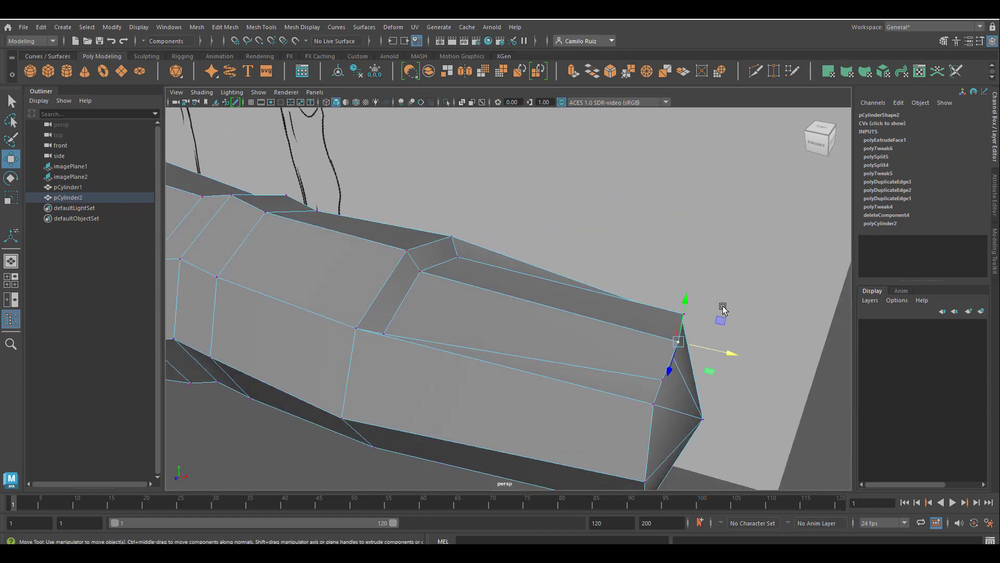
alt+drag(714, 350, 723, 348)
alt+drag(670, 398, 672, 386)
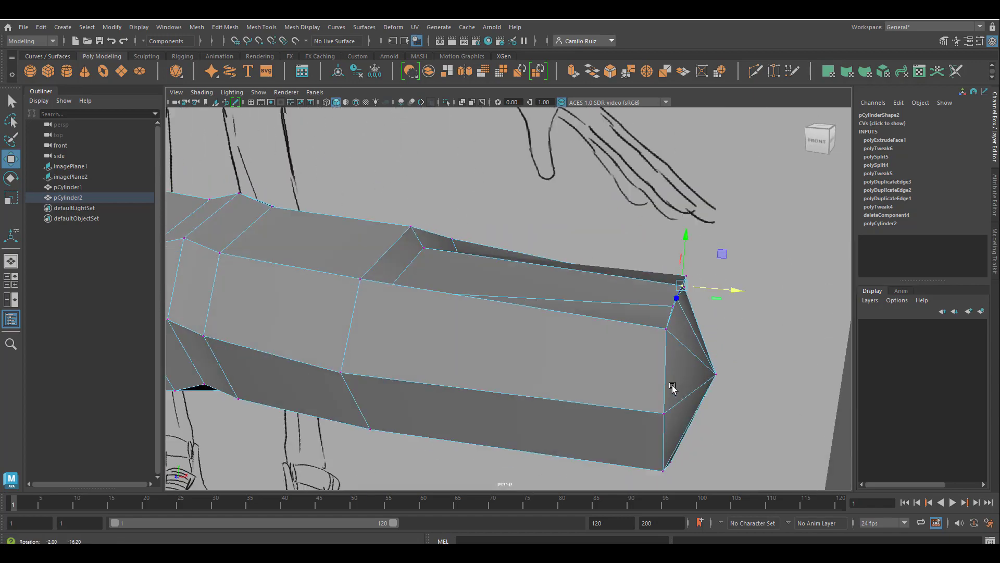
alt+drag(633, 339, 495, 401)
click(634, 360)
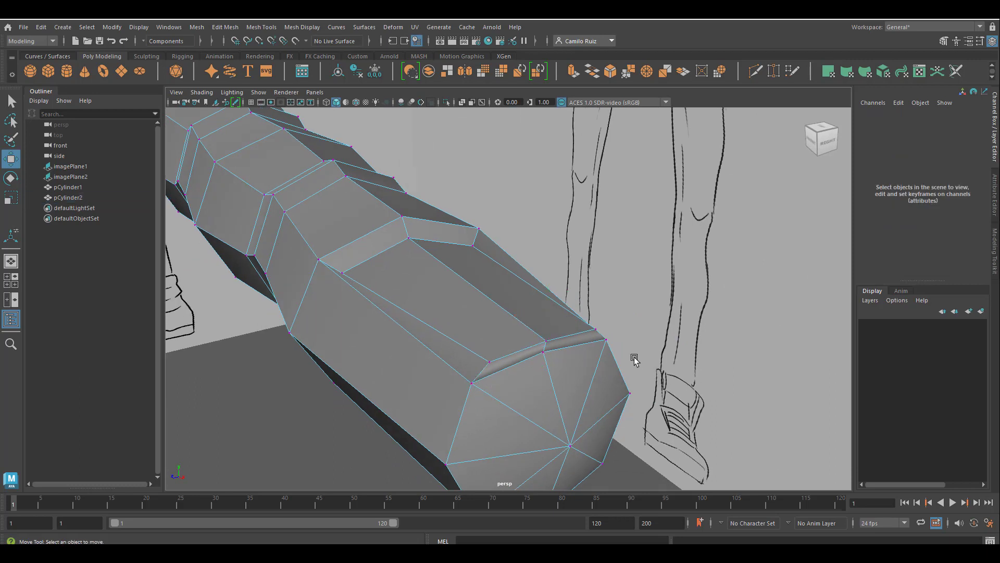
Select the two vertices at the nail's back edge and scale them apart to widen the nail
click(607, 341)
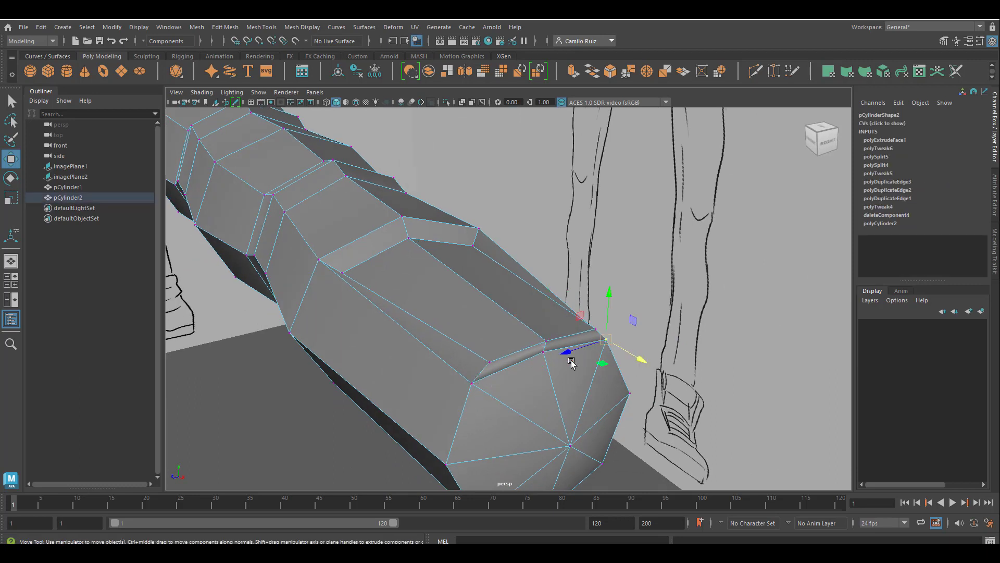
shift+click(472, 383)
key(r)
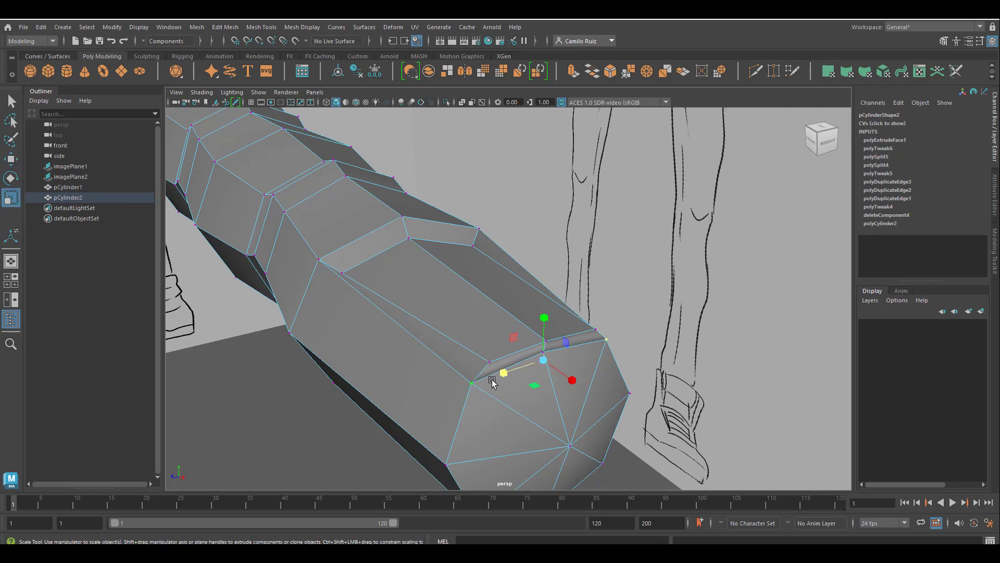
drag(505, 374, 576, 371)
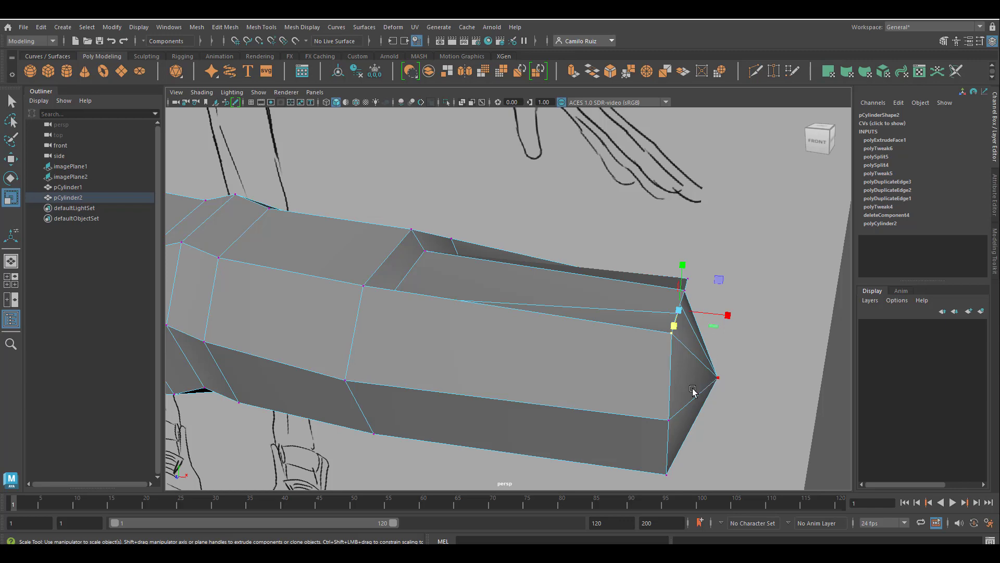
Inspect the finger from several angles with smooth preview turned on and off
mouse_move(693, 392)
alt+mouse_down()
mouse_move(697, 375)
mouse_move(518, 295)
mouse_move(542, 344)
mouse_move(563, 351)
mouse_move(530, 332)
mouse_move(631, 388)
alt+mouse_up()
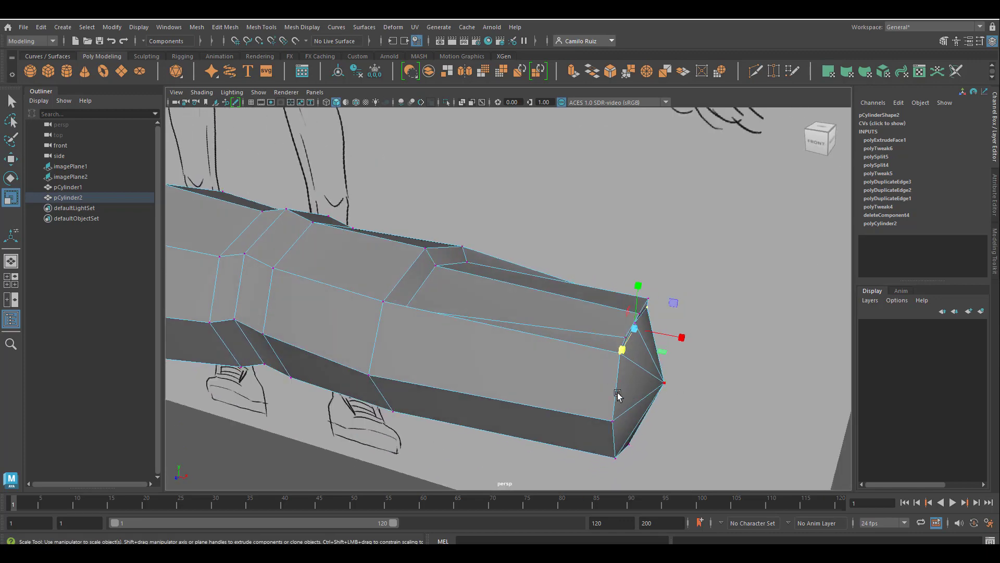
right_drag(594, 261, 654, 245)
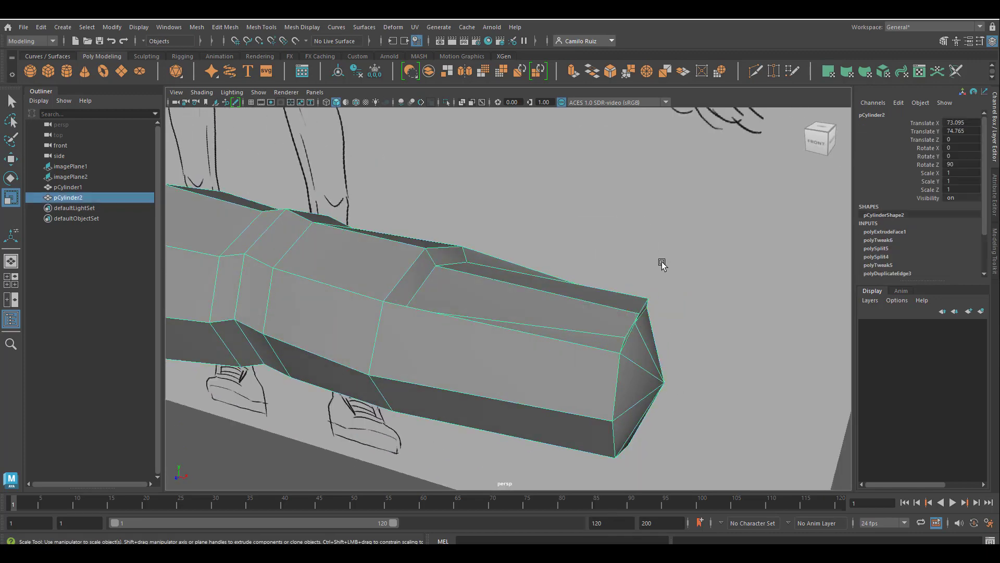
click(666, 276)
click(593, 361)
scroll(592, 360, down, 3)
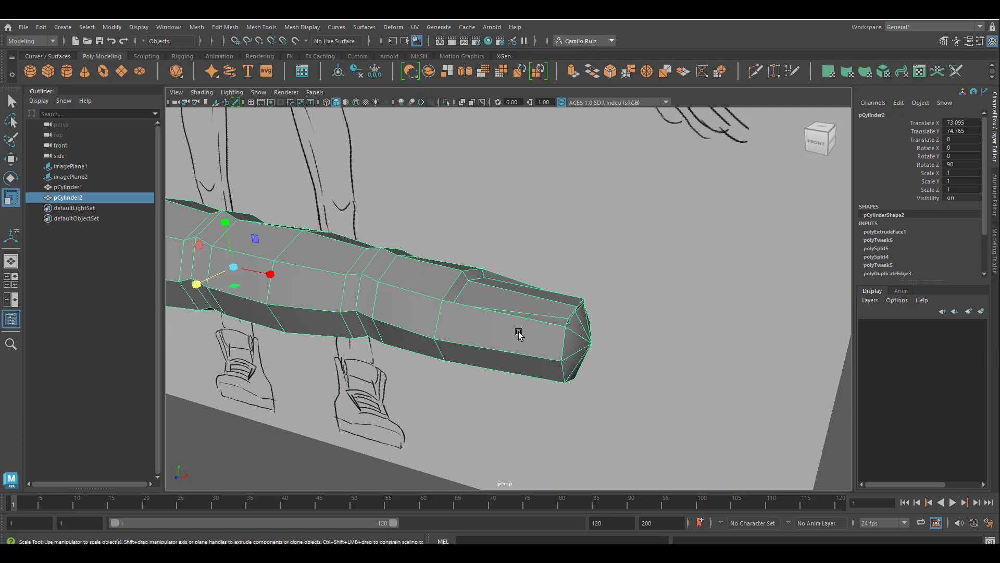
scroll(520, 331, up, 1)
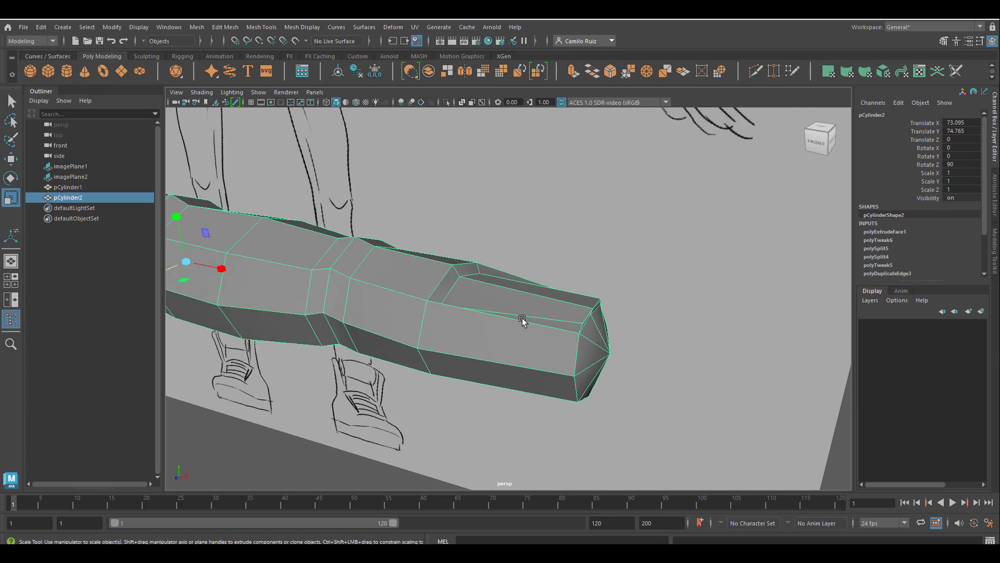
key(3)
click(595, 284)
alt+drag(598, 313, 632, 310)
alt+drag(536, 255, 379, 415)
scroll(500, 328, up, 2)
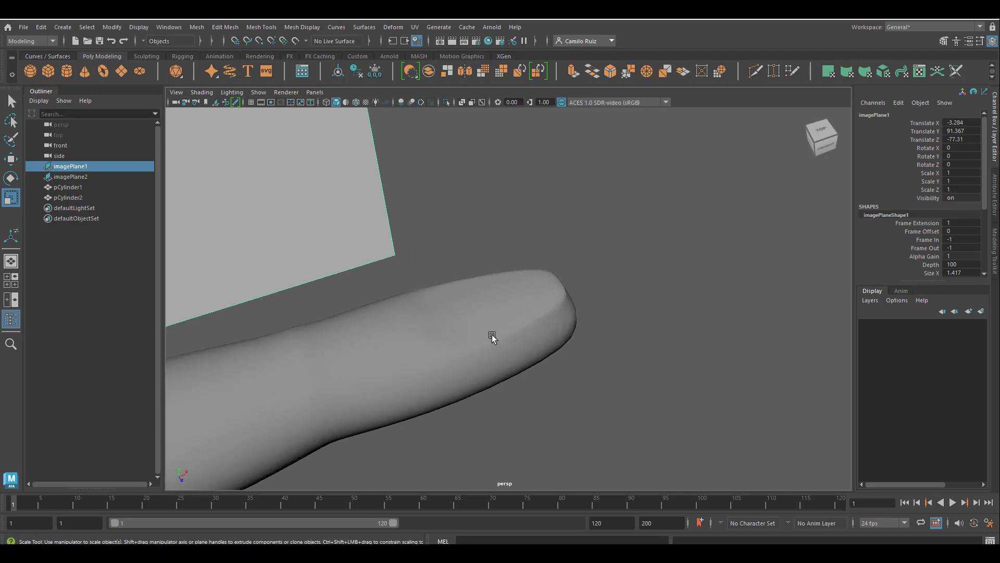
key(space)
key(space)
key(1)
click(540, 302)
key(1)
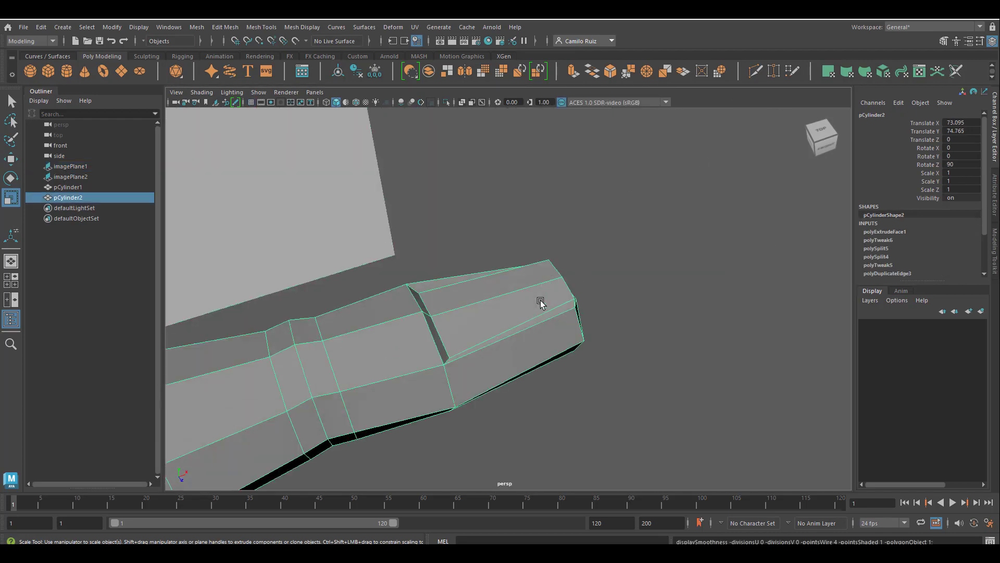
Select the fingertip vertices and move them back to shorten the tip
scroll(427, 307, down, 3)
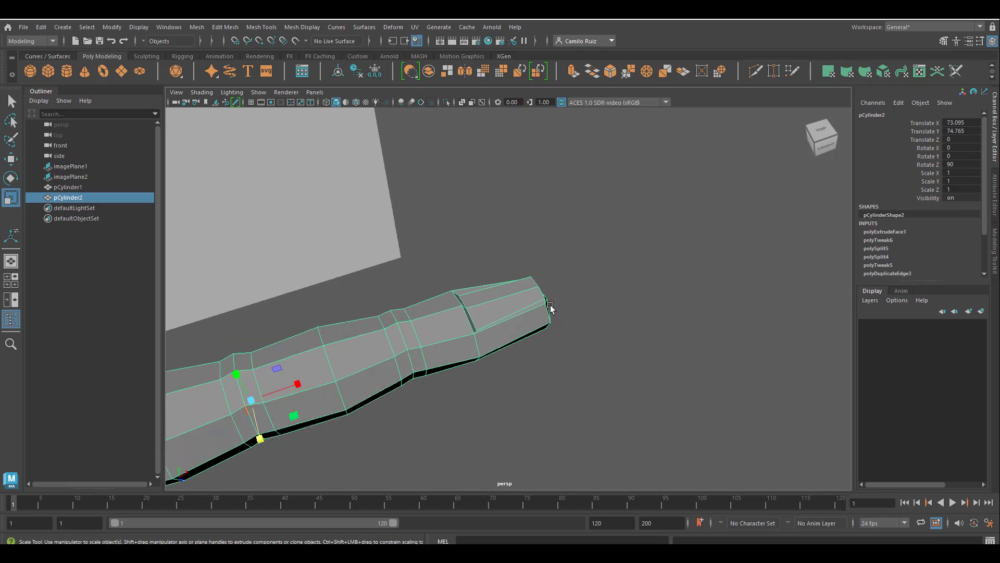
right_drag(542, 301, 487, 252)
alt+drag(569, 287, 539, 269)
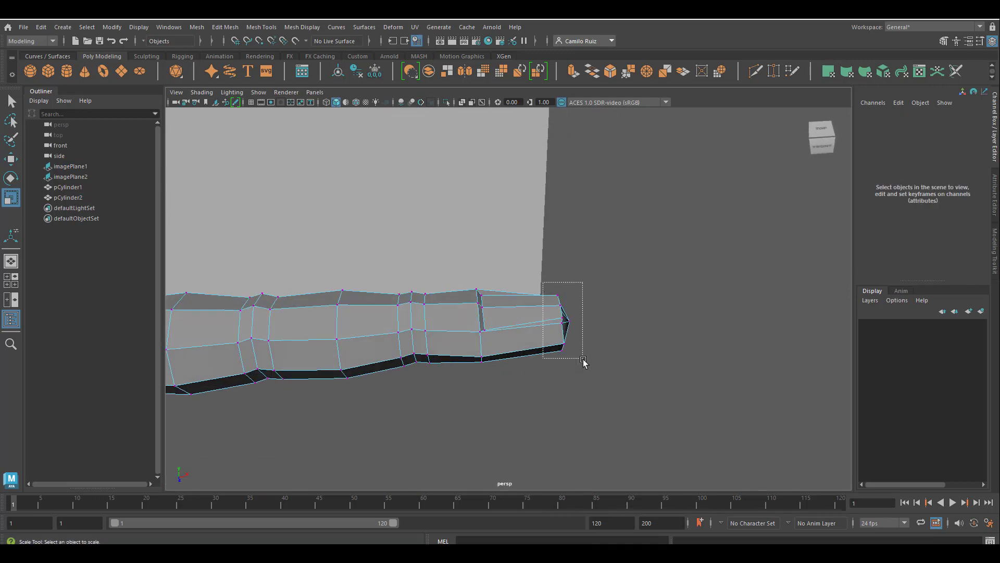
drag(583, 359, 584, 359)
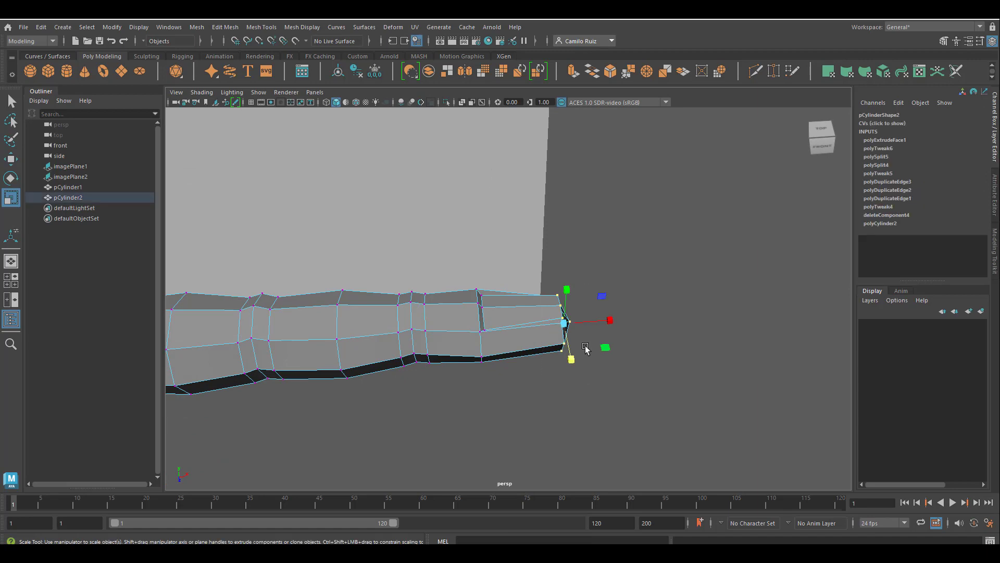
click(12, 159)
drag(606, 322, 587, 329)
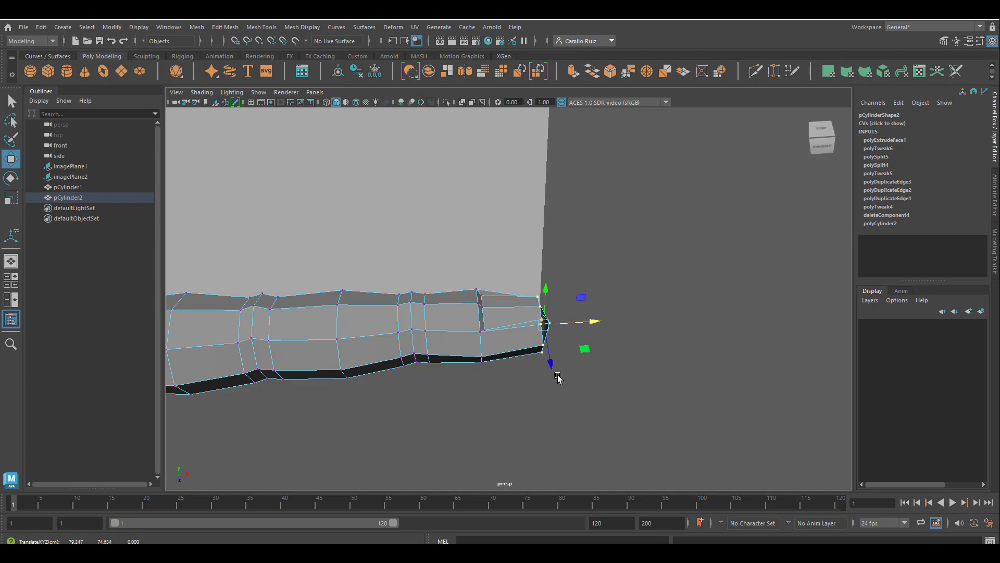
Examine the fingertip's profile from several angles and in the front view
alt+drag(557, 376, 463, 315)
alt+drag(537, 336, 571, 360)
alt+middle_drag(571, 359, 657, 321)
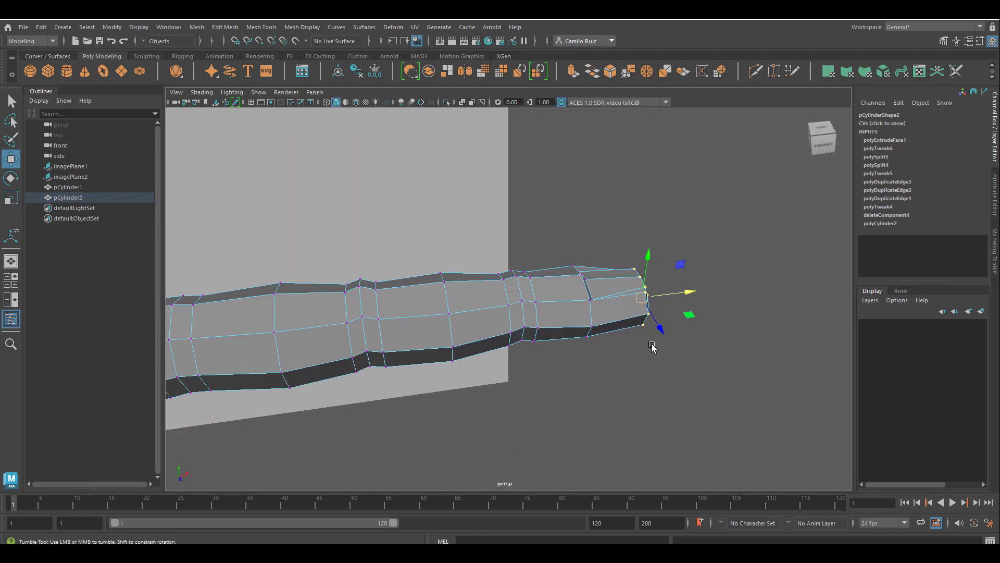
mouse_move(652, 346)
alt+mouse_down()
mouse_move(661, 362)
mouse_move(583, 371)
mouse_move(536, 345)
mouse_move(518, 358)
mouse_move(582, 375)
alt+mouse_up()
click(661, 362)
mouse_move(613, 352)
alt+mouse_down()
mouse_move(588, 339)
mouse_move(801, 353)
mouse_move(744, 358)
mouse_move(756, 348)
mouse_move(743, 368)
alt+mouse_up()
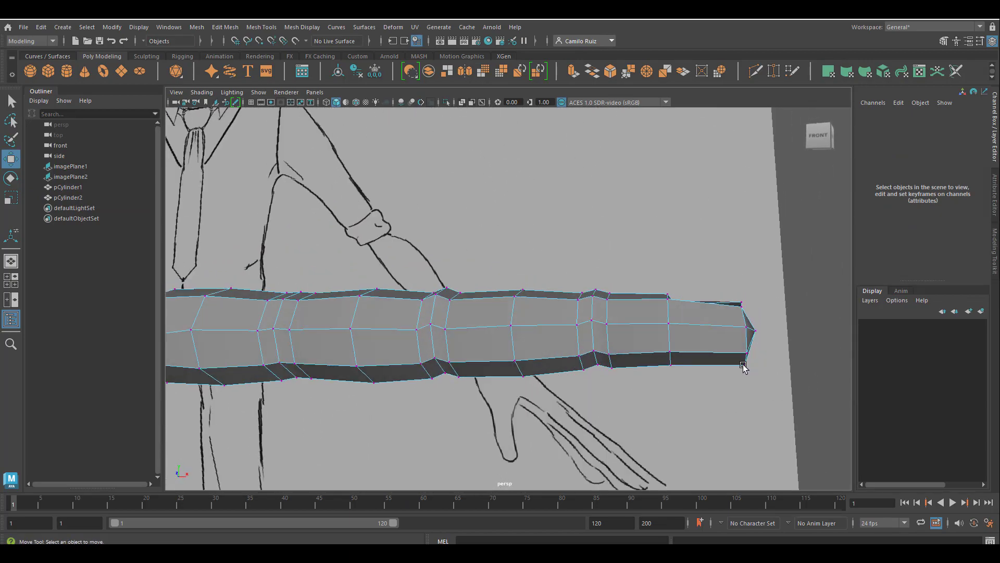
key(space)
key(space)
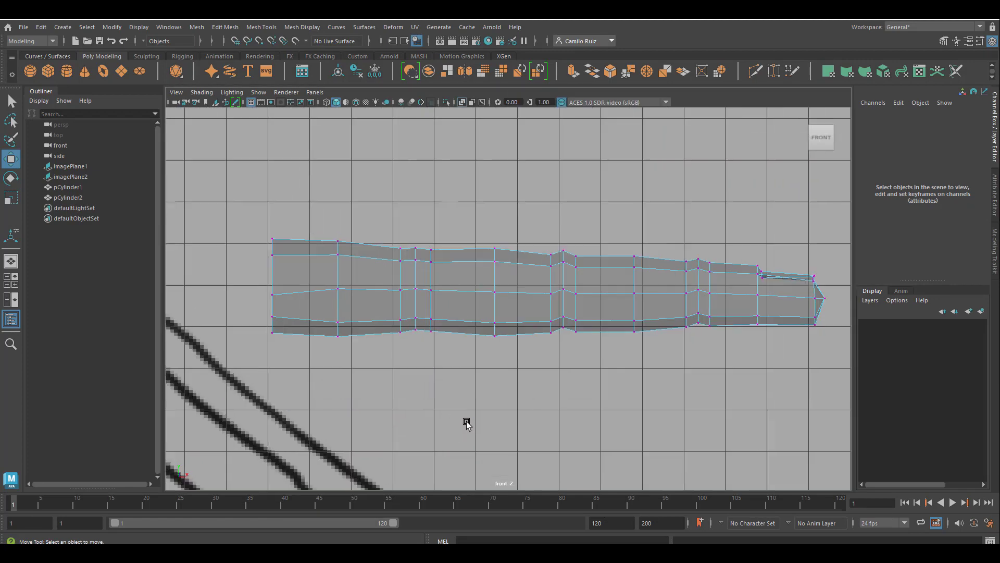
scroll(469, 421, up, 3)
alt+middle_drag(772, 398, 423, 416)
drag(626, 384, 565, 350)
drag(629, 350, 626, 349)
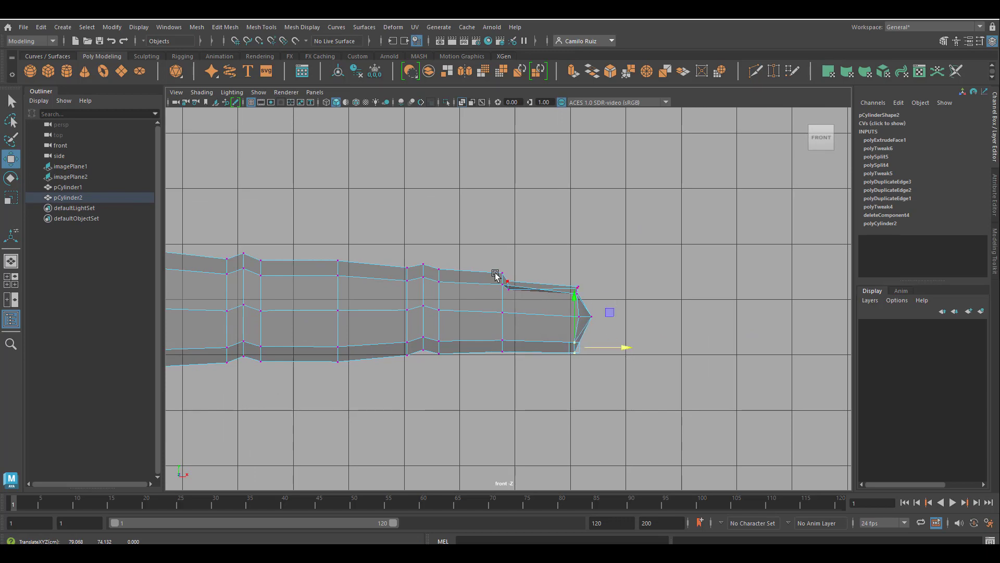
scroll(506, 282, down, 3)
key(space)
key(space)
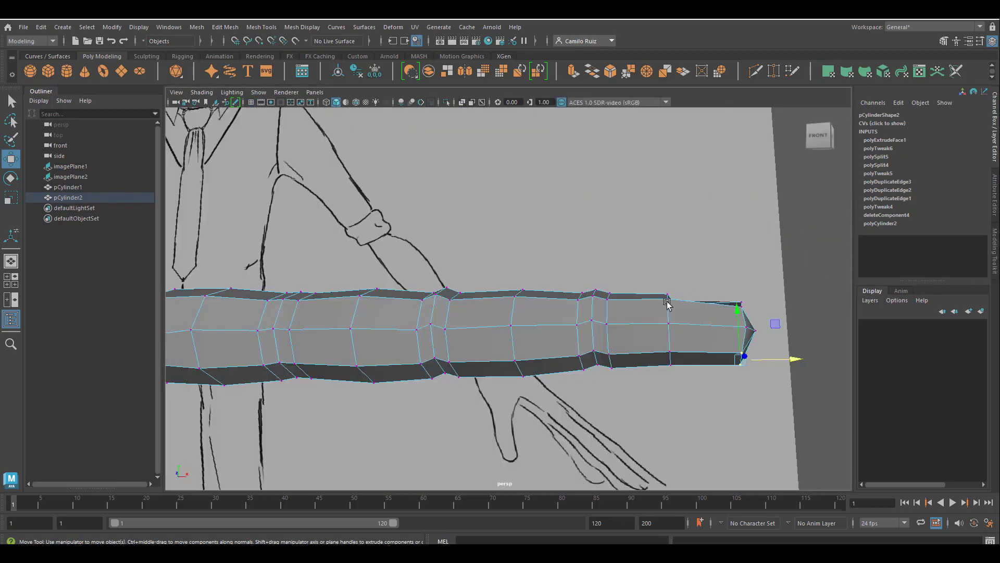
Select the vertices of the finger's tip section in the front view and raise them slightly
alt+drag(668, 304, 665, 361)
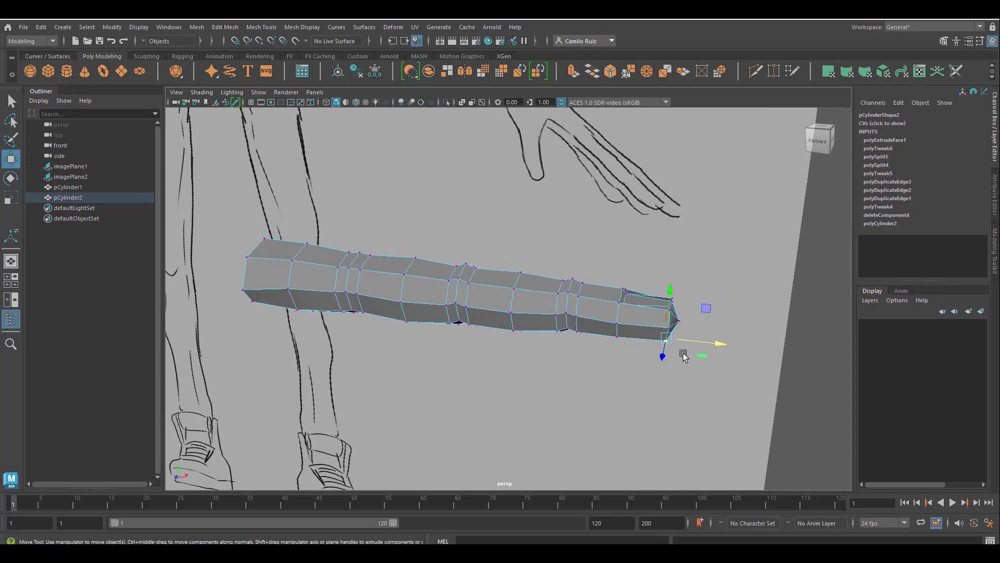
alt+drag(677, 359, 491, 373)
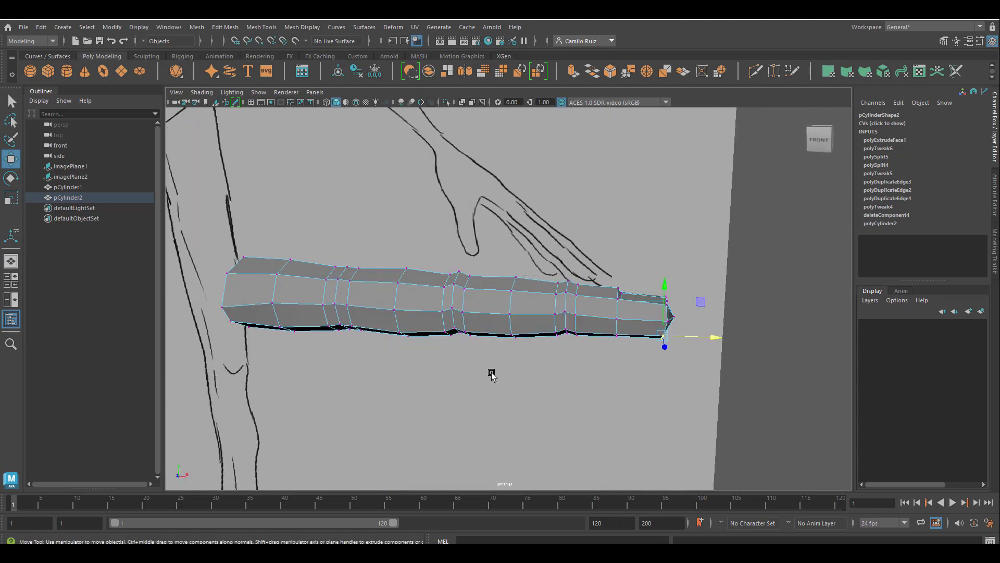
key(space)
alt+middle_drag(328, 399, 396, 394)
alt+right_drag(397, 394, 426, 406)
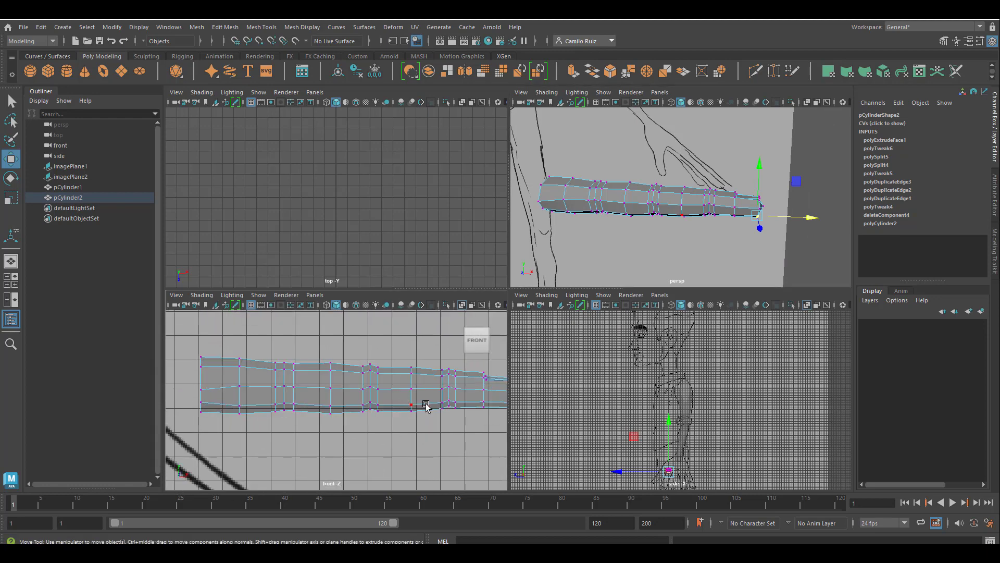
mouse_move(426, 405)
alt+middle_down()
mouse_move(375, 397)
mouse_move(411, 414)
alt+middle_up()
alt+right_drag(412, 415, 389, 254)
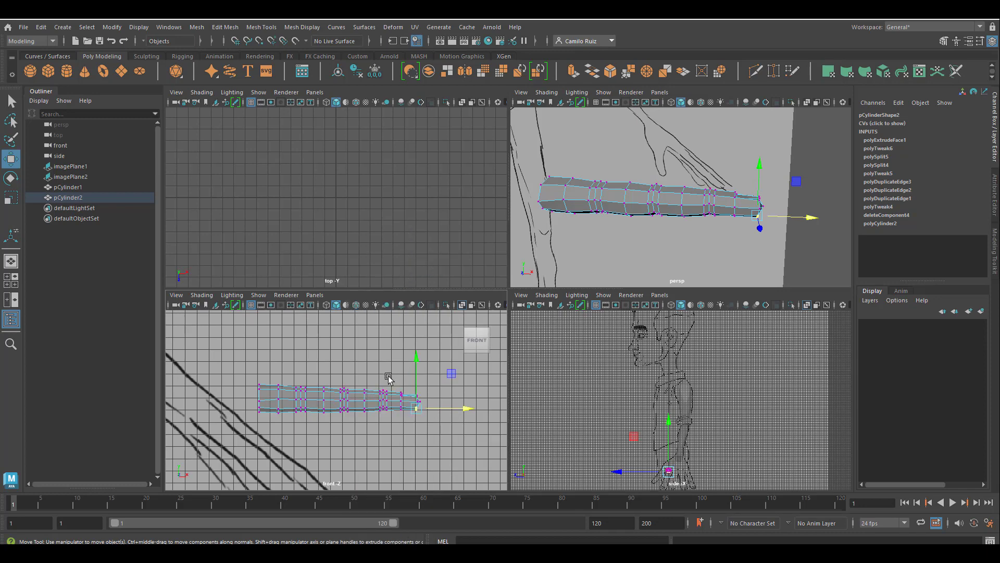
scroll(373, 381, up, 3)
drag(405, 364, 504, 435)
drag(452, 350, 447, 436)
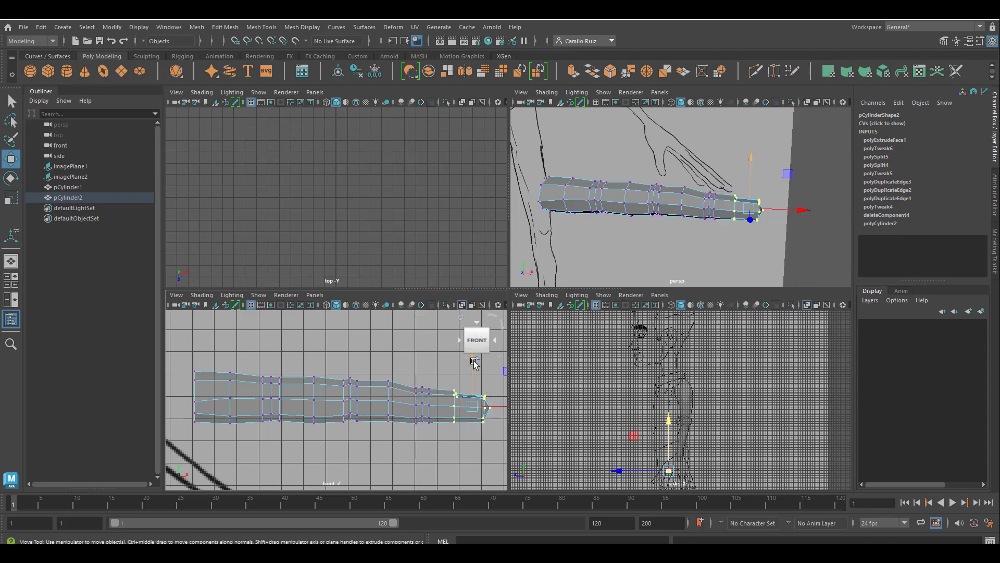
drag(473, 364, 473, 370)
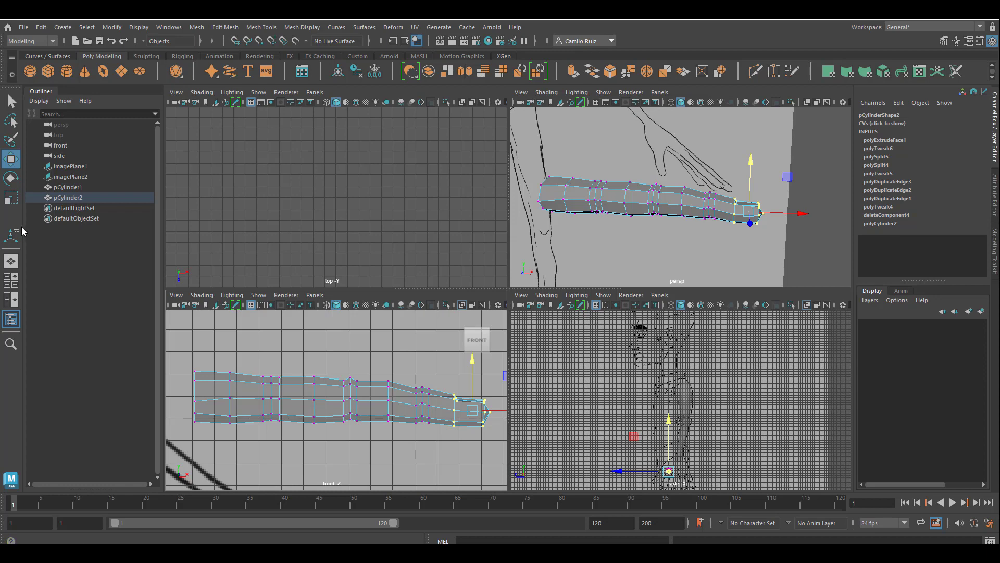
Rotate the whole finger to about 82.95 degrees in Z to follow the reference hand
click(10, 177)
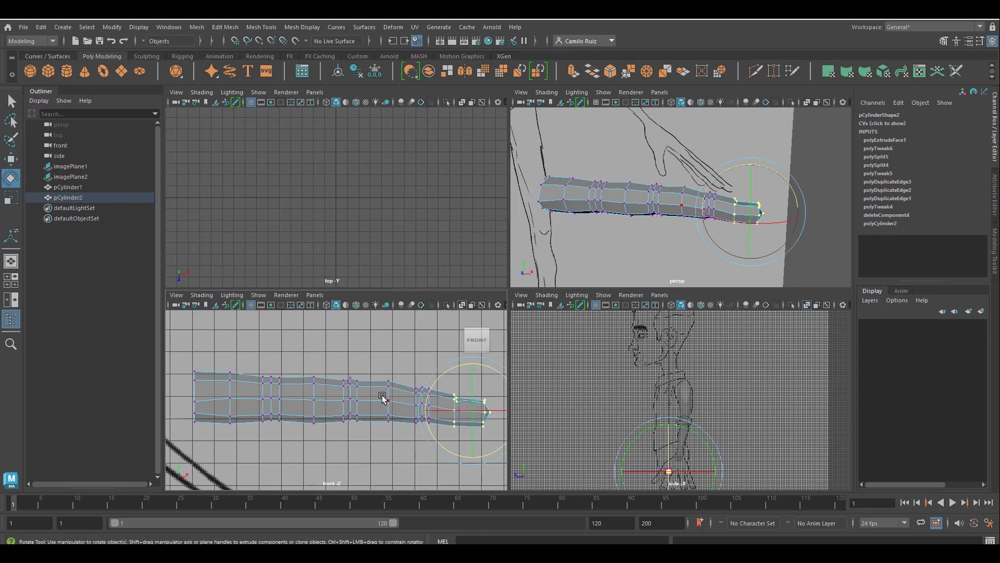
right_drag(383, 399, 423, 239)
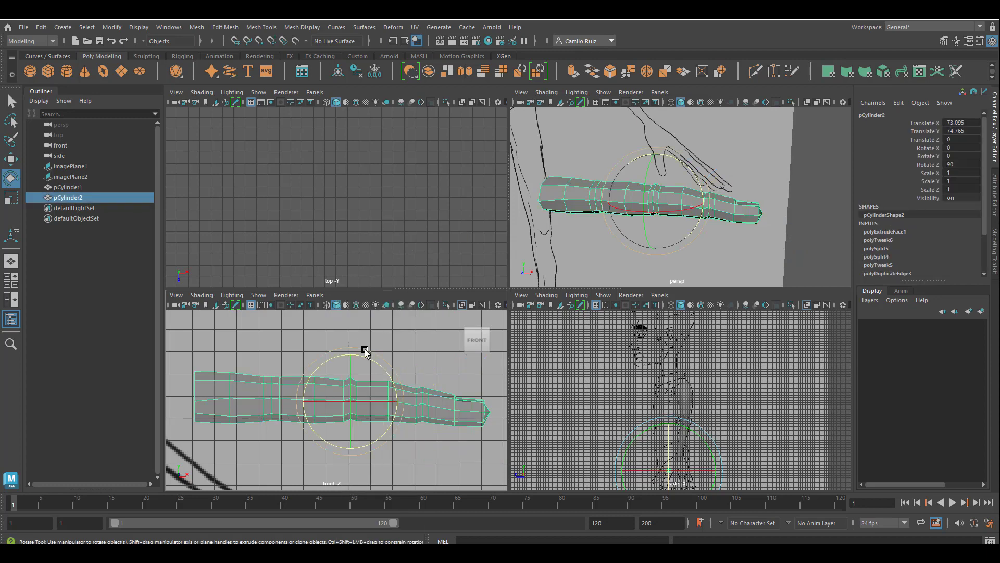
drag(365, 352, 383, 364)
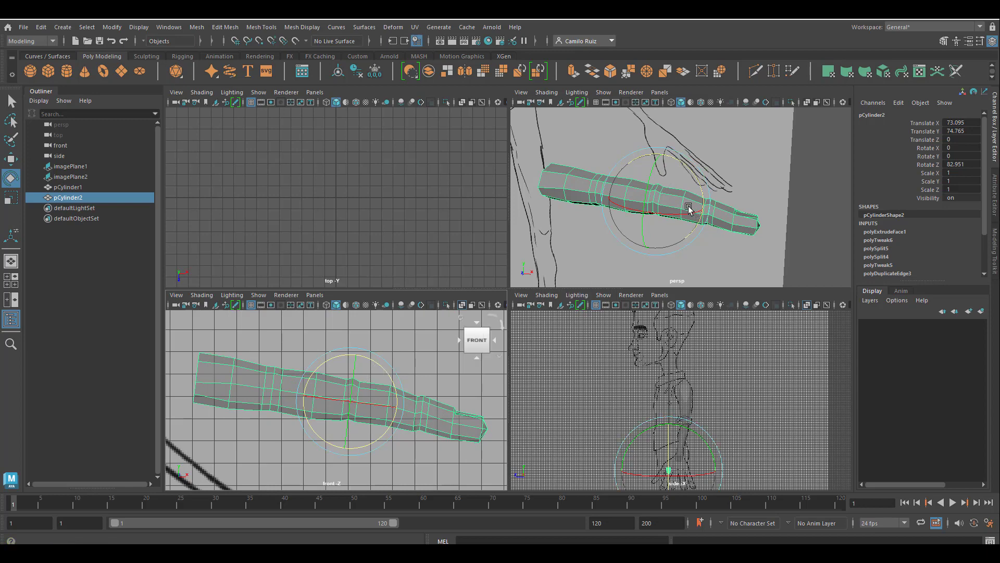
right_click(737, 219)
click(798, 188)
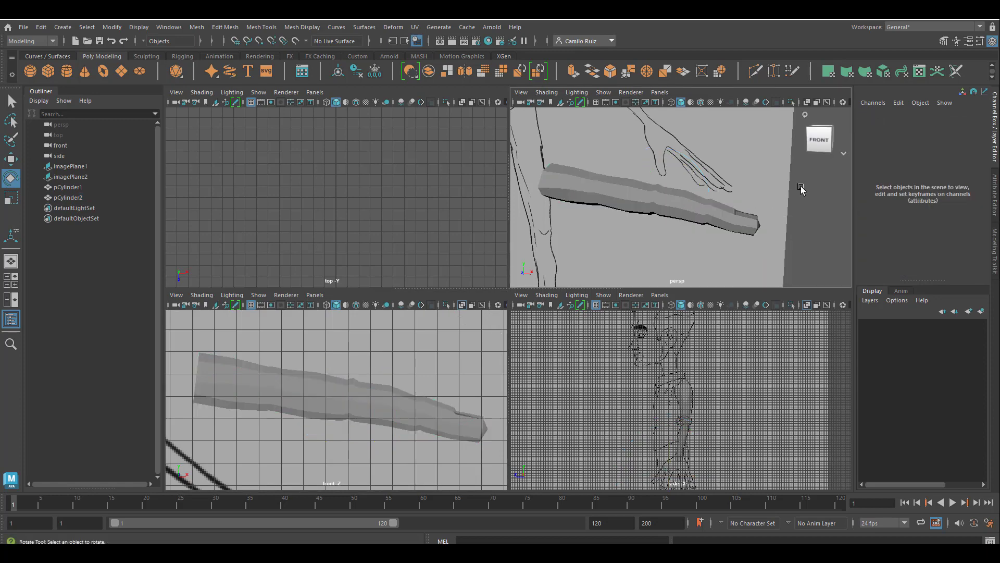
Check the finger's smoothed shape from different angles
key(space)
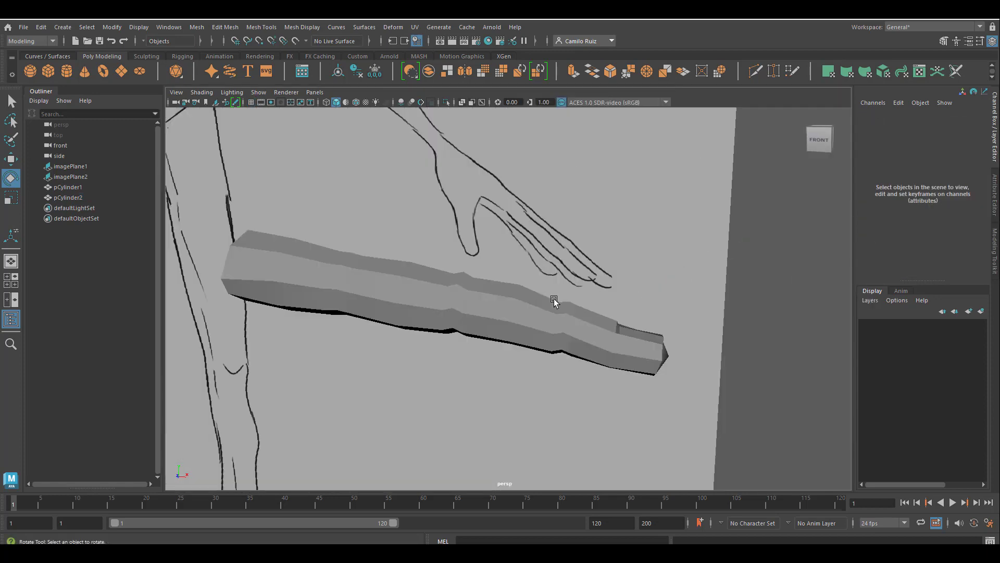
click(511, 316)
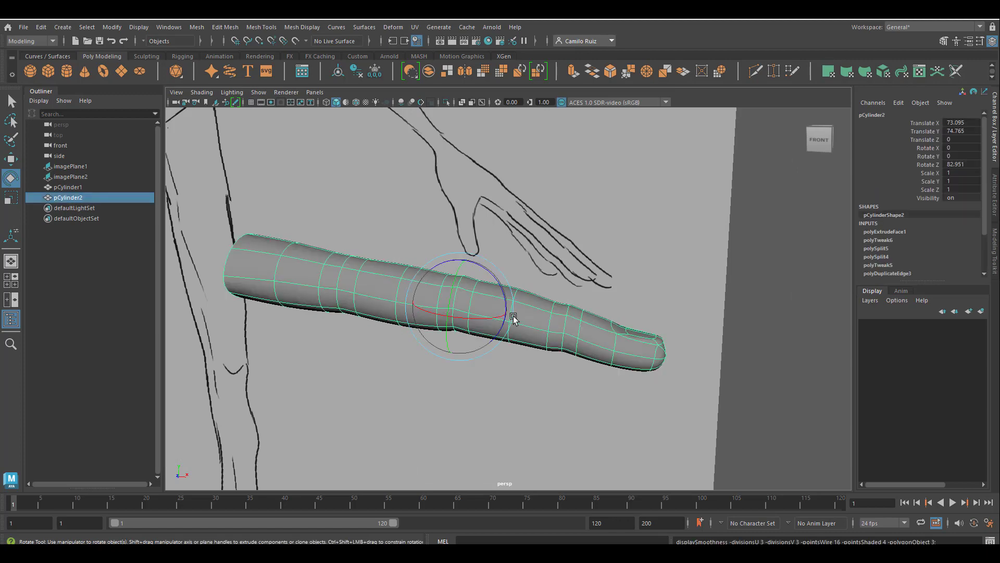
click(624, 289)
alt+drag(623, 289, 547, 330)
click(511, 306)
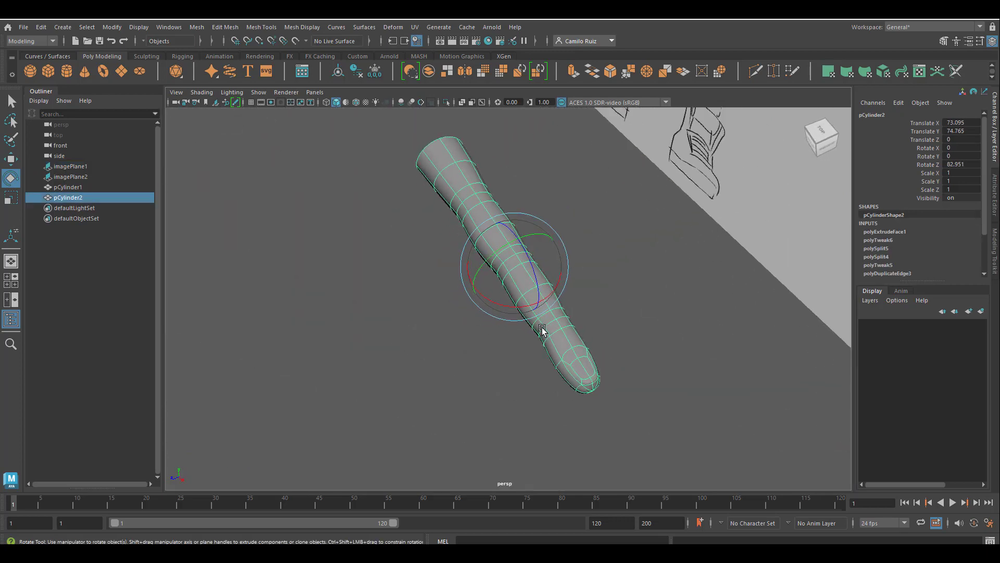
key(1)
alt+middle_drag(624, 305, 585, 388)
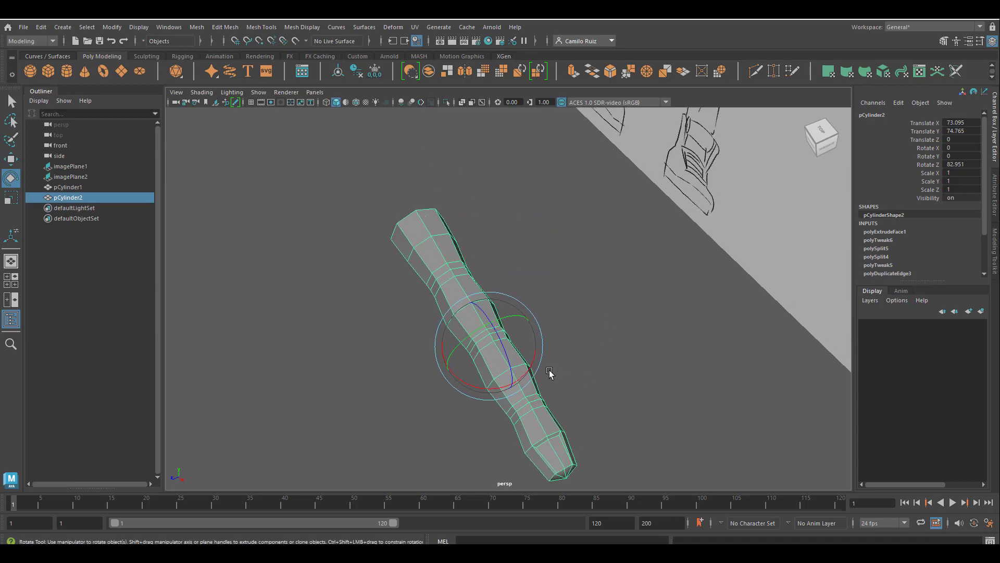
alt+drag(550, 371, 551, 348)
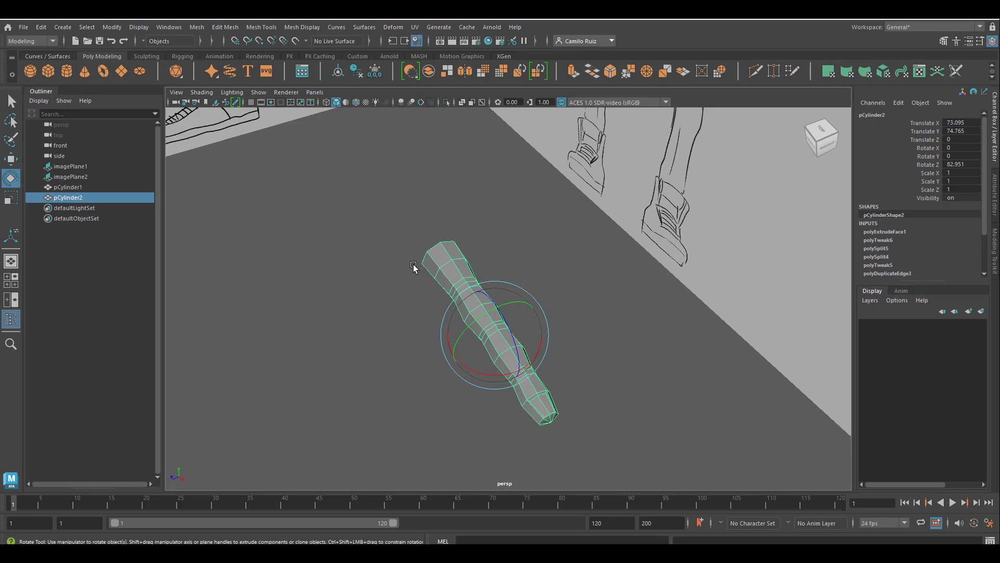
Duplicate the finger and move the copy beside the original
key(ctrl+d)
key(w)
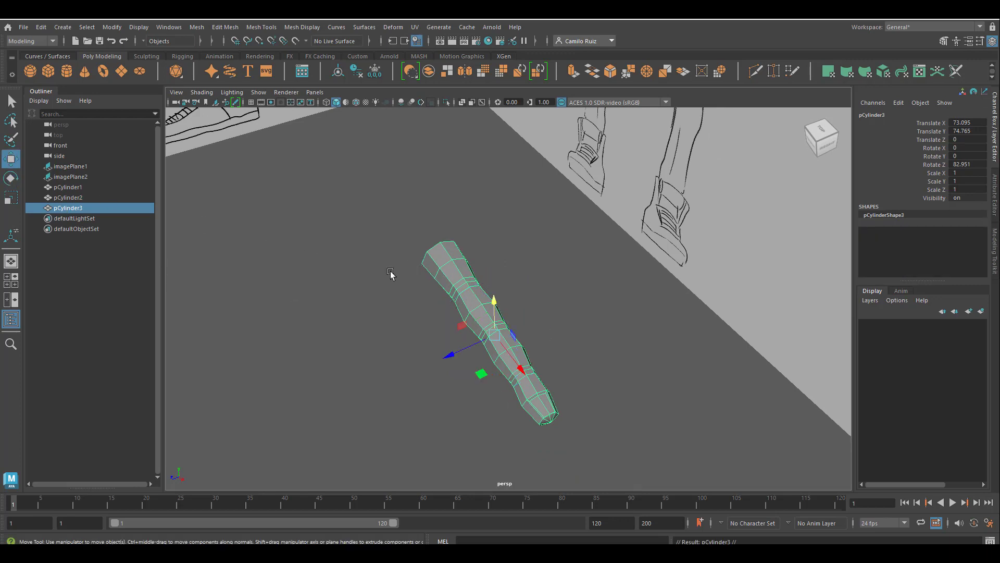
drag(454, 352, 533, 386)
click(516, 388)
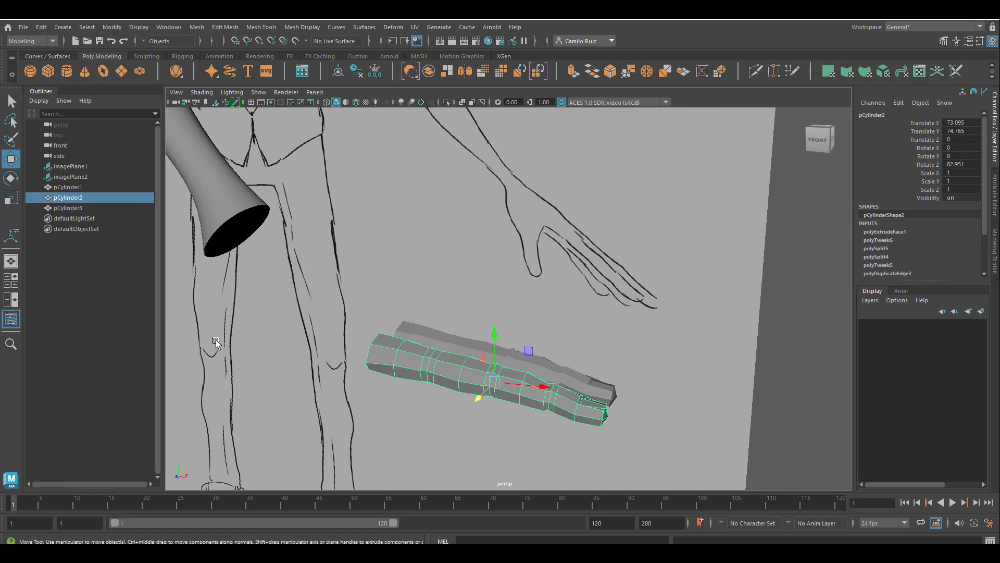
Scale the duplicated finger down uniformly to 0.929 and move it slightly closer to the original
click(12, 198)
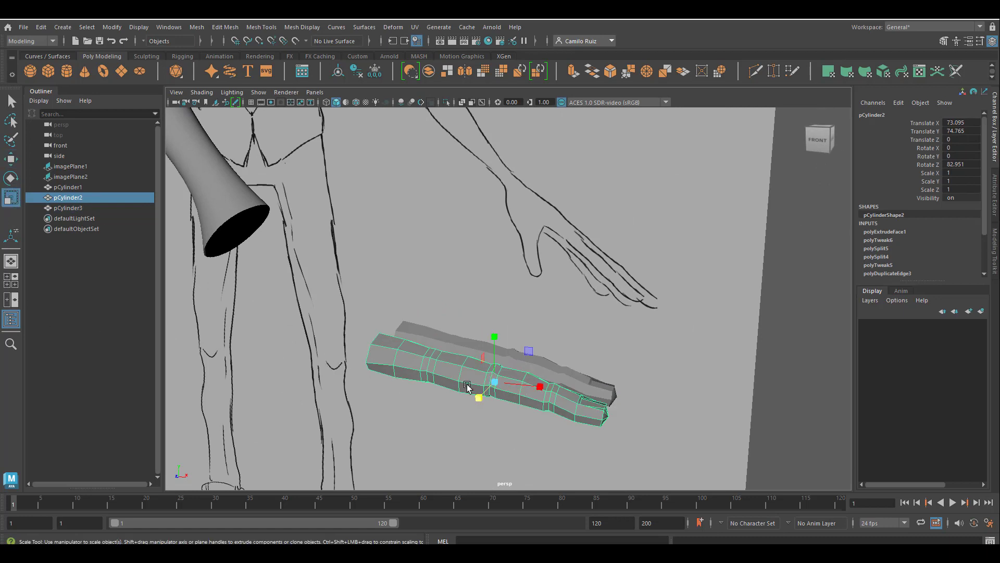
drag(494, 377, 488, 381)
key(w)
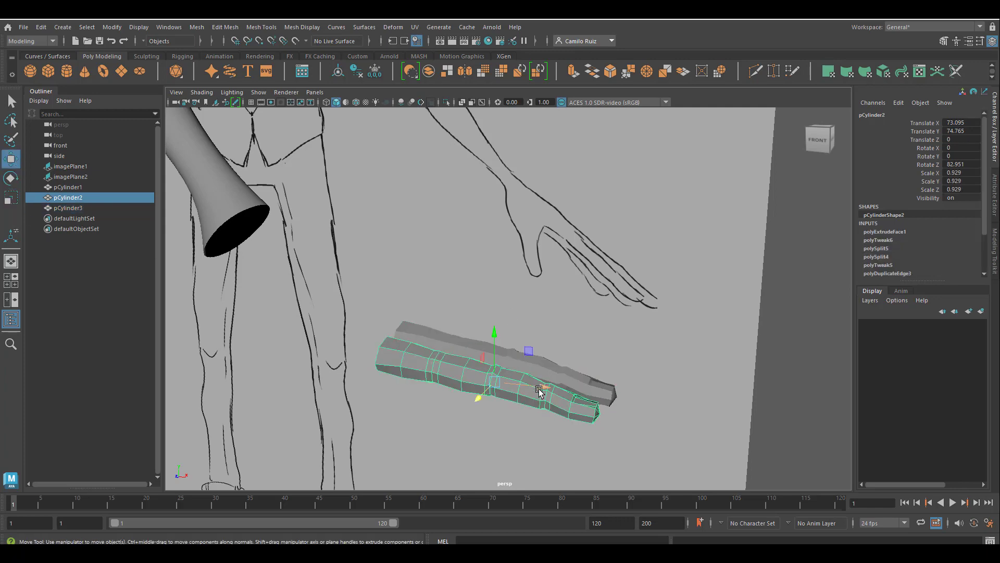
drag(541, 386, 536, 388)
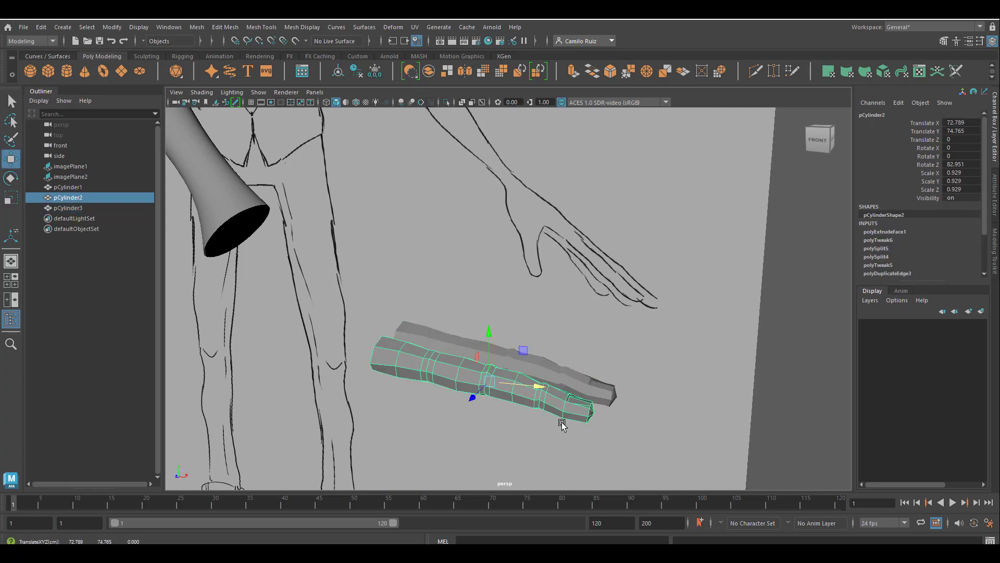
alt+drag(560, 422, 536, 406)
Duplicate the third finger and move the copy beside the others as a fourth finger
click(520, 360)
alt+drag(519, 359, 522, 407)
key(ctrl+d)
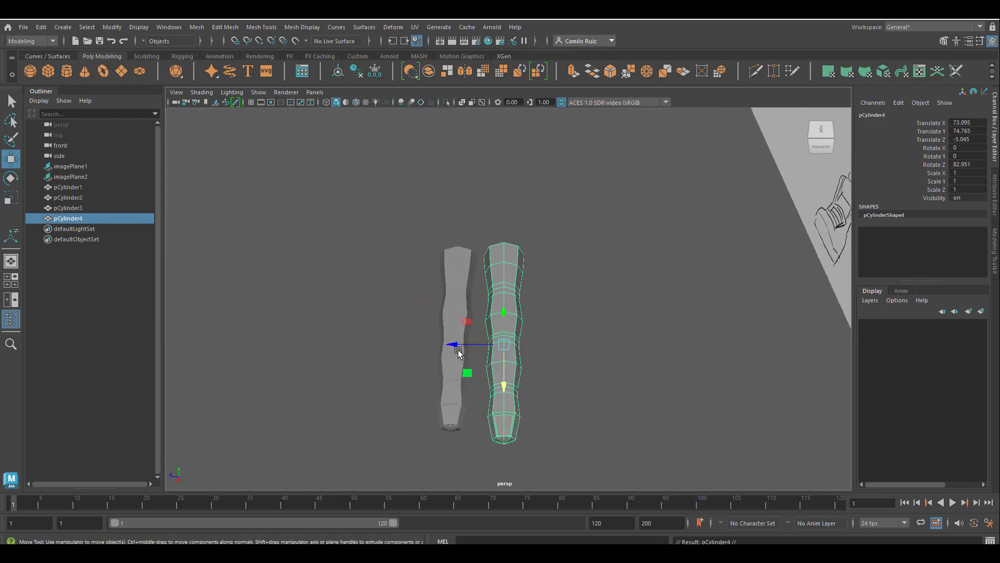
drag(457, 346, 493, 302)
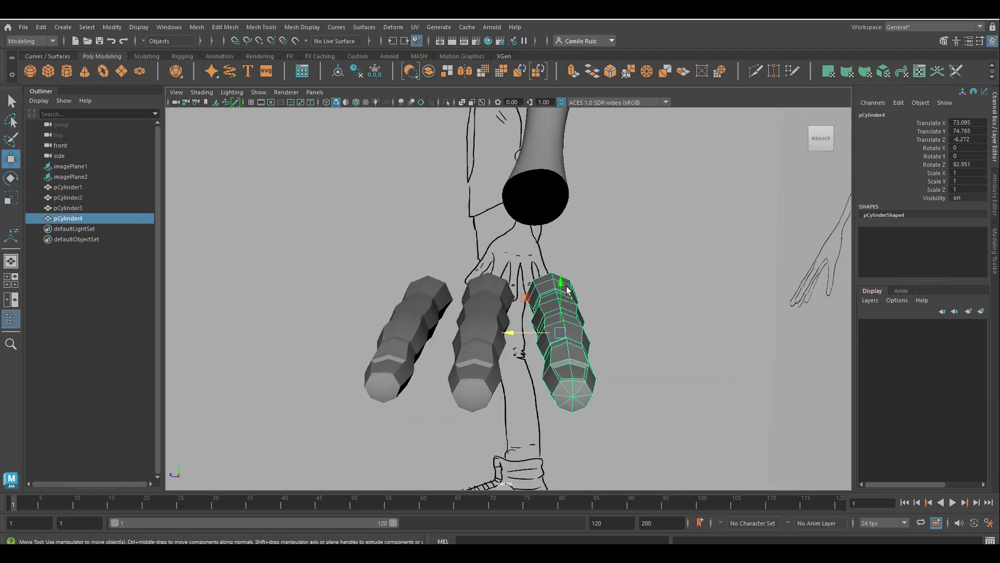
Reposition the fourth finger and scale it down uniformly to 0.826
drag(567, 288, 561, 293)
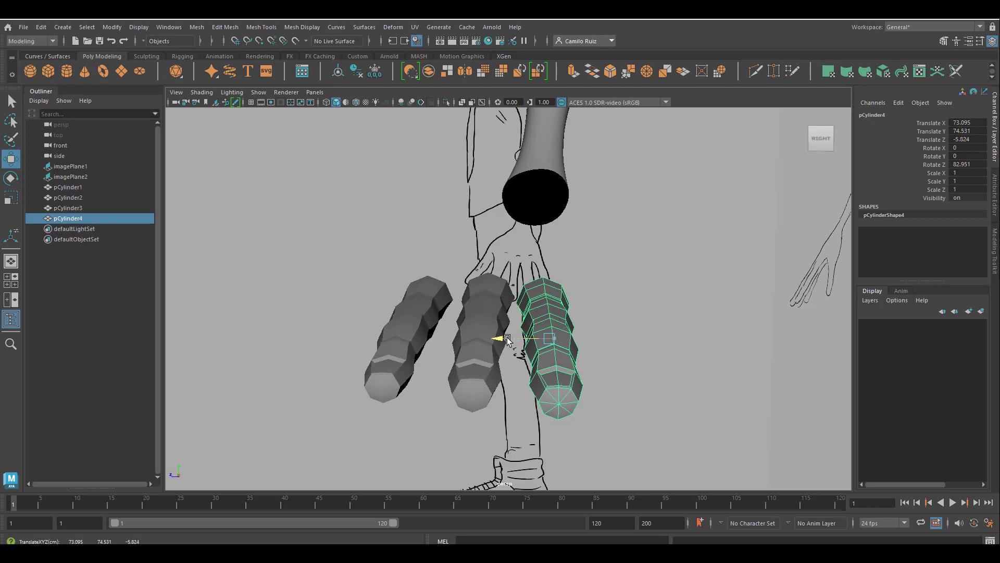
drag(507, 340, 511, 339)
alt+drag(602, 341, 527, 351)
key(r)
mouse_move(528, 352)
alt+mouse_down()
mouse_move(531, 368)
mouse_move(554, 341)
mouse_move(500, 382)
mouse_move(548, 347)
mouse_move(539, 350)
alt+mouse_up()
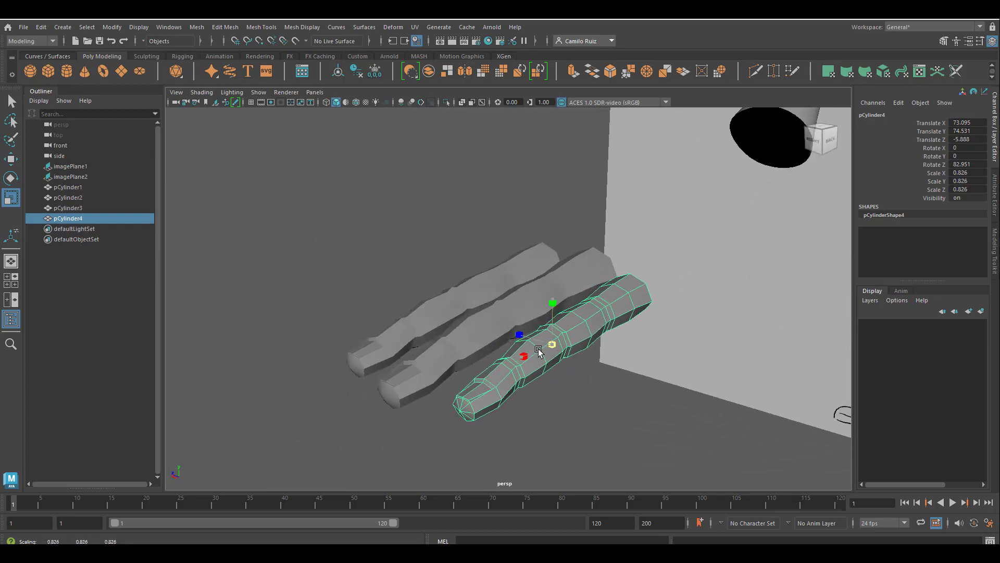
Duplicate the fourth finger and move the copy outward as a fifth finger
alt+drag(423, 316, 519, 378)
key(w)
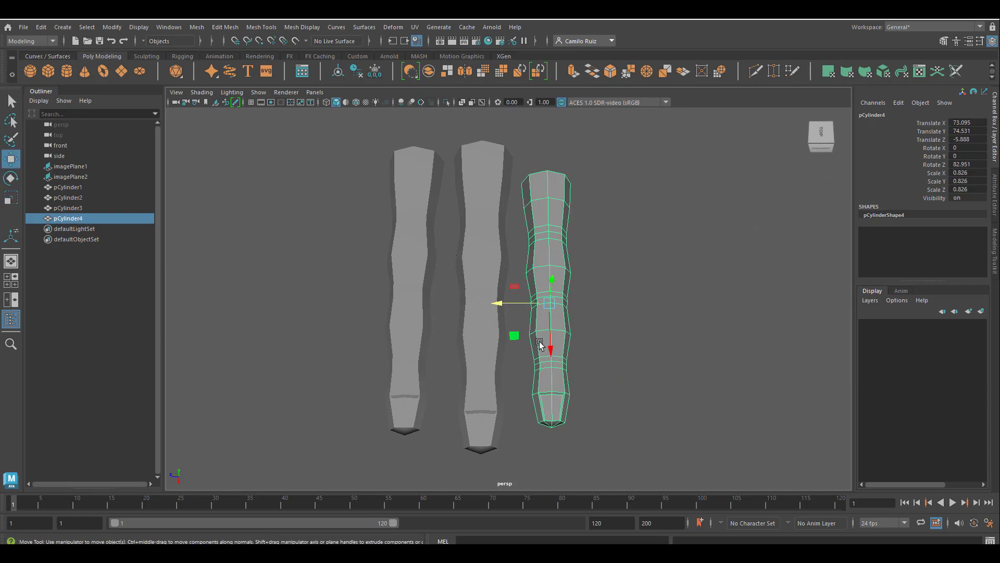
mouse_move(549, 347)
mouse_down()
mouse_move(552, 316)
mouse_move(480, 277)
mouse_move(531, 289)
mouse_move(571, 284)
mouse_move(590, 312)
mouse_move(566, 344)
mouse_up()
key(ctrl+d)
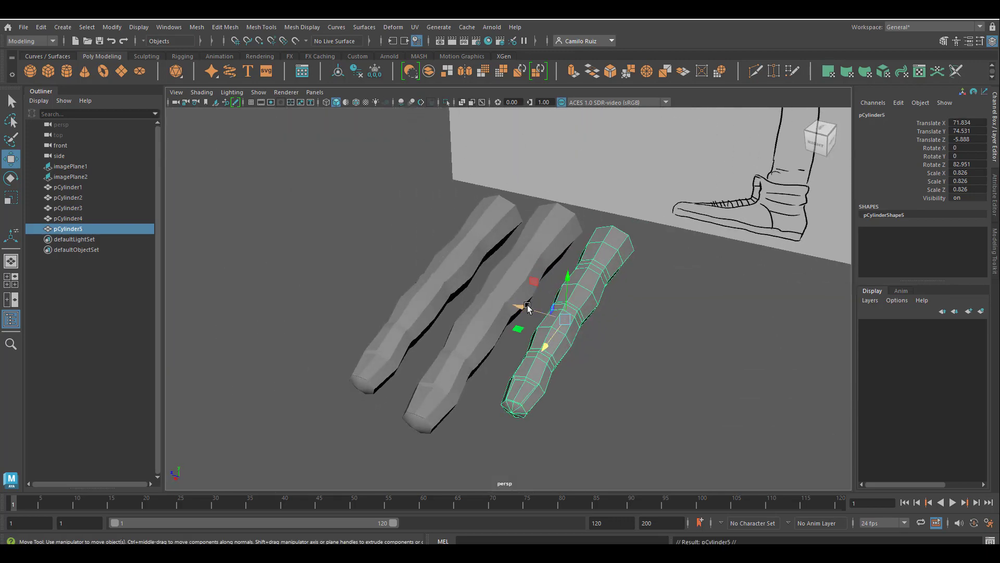
drag(522, 308, 538, 343)
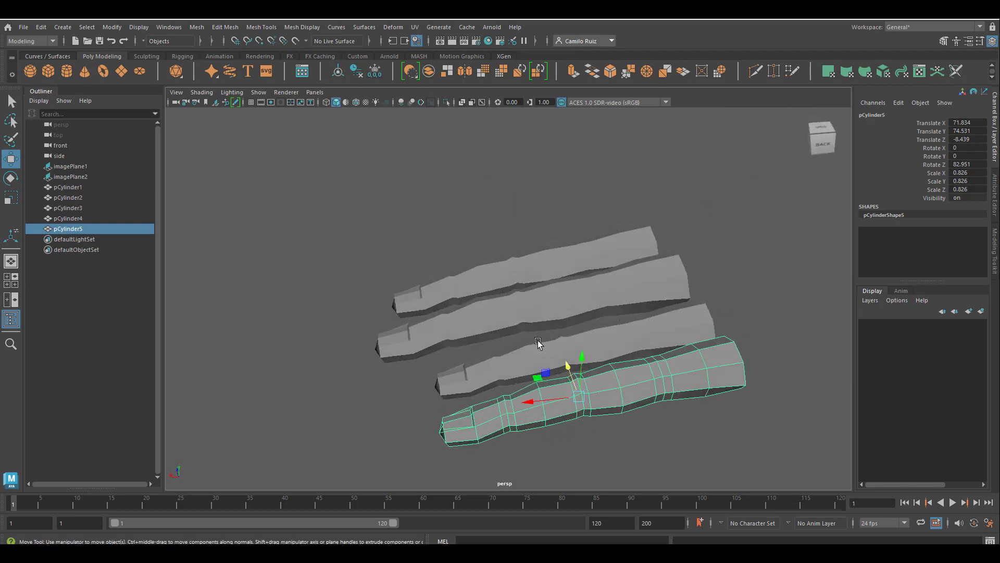
Scale the fifth finger down uniformly to 0.62 and move it toward the other fingers
click(11, 199)
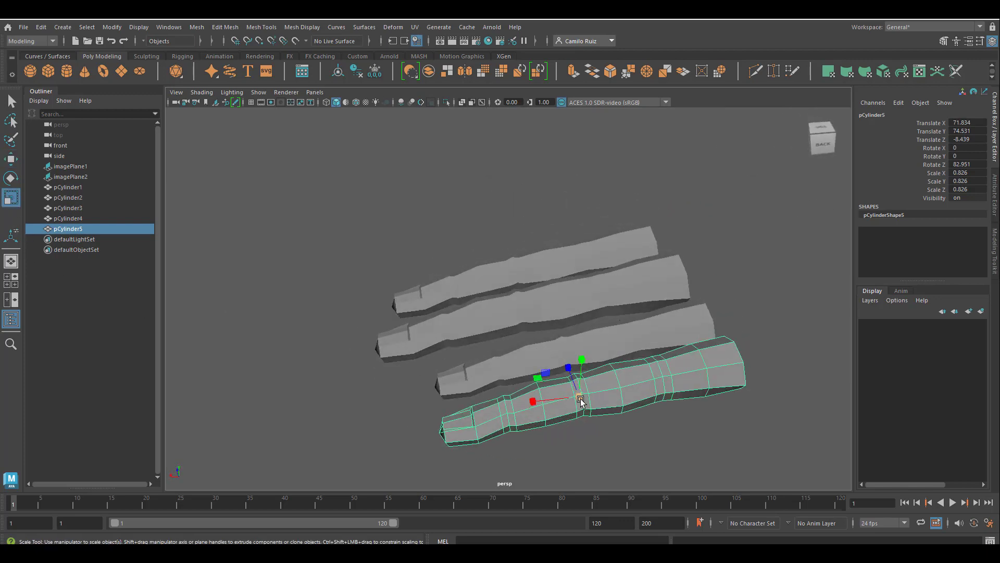
drag(581, 401, 568, 459)
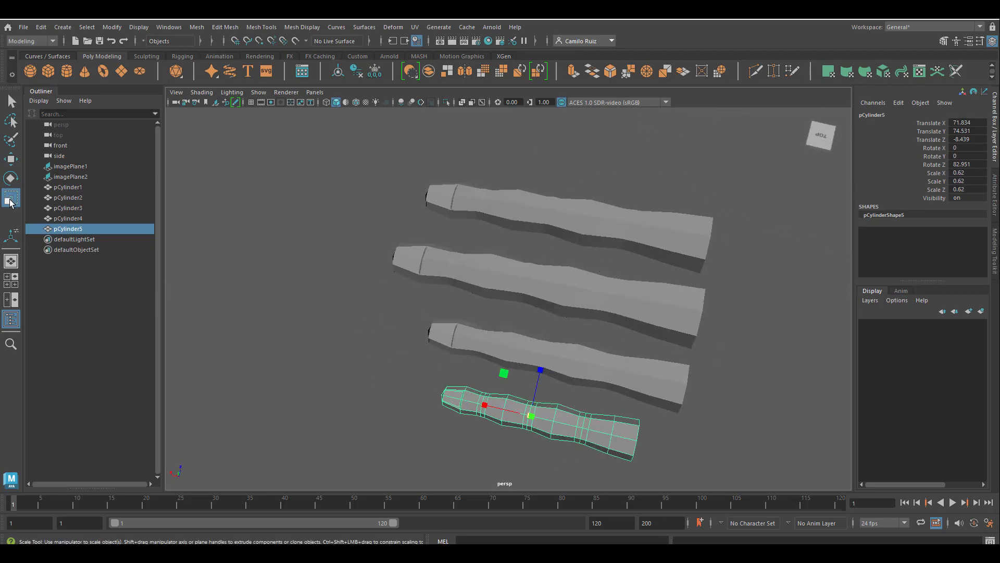
click(11, 159)
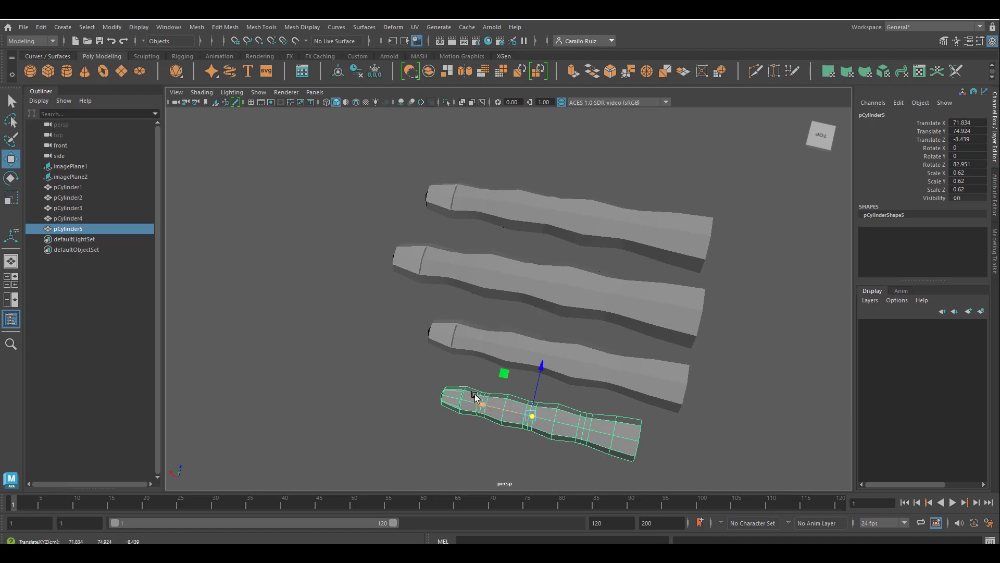
drag(478, 403, 519, 417)
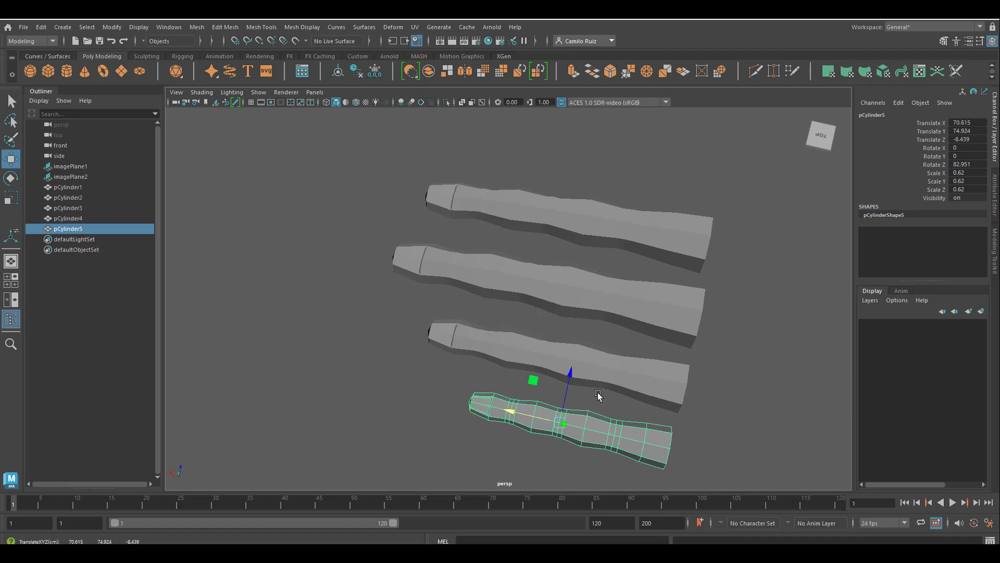
drag(568, 384, 574, 371)
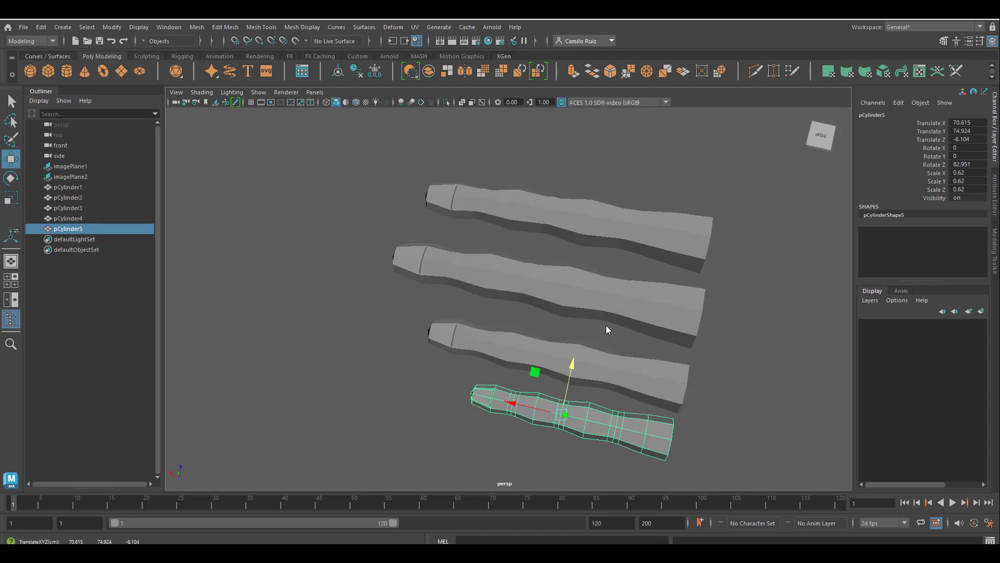
Switch to the top view, frame the fingers, and nudge the smallest finger along X
key(space)
key(space)
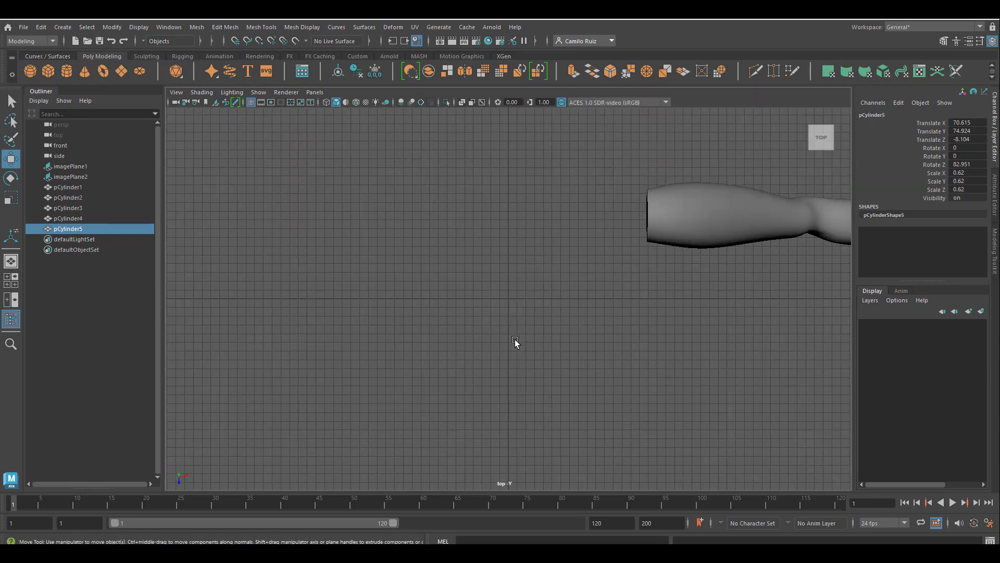
key(f)
scroll(555, 320, down, 10)
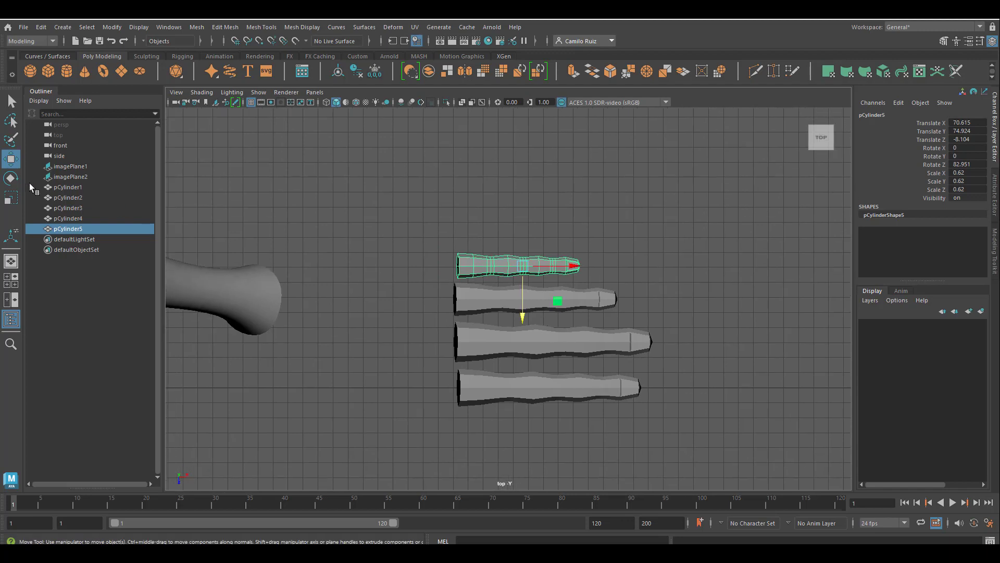
drag(572, 266, 568, 264)
Rotate the smallest finger slightly so it angles away from the others
click(10, 178)
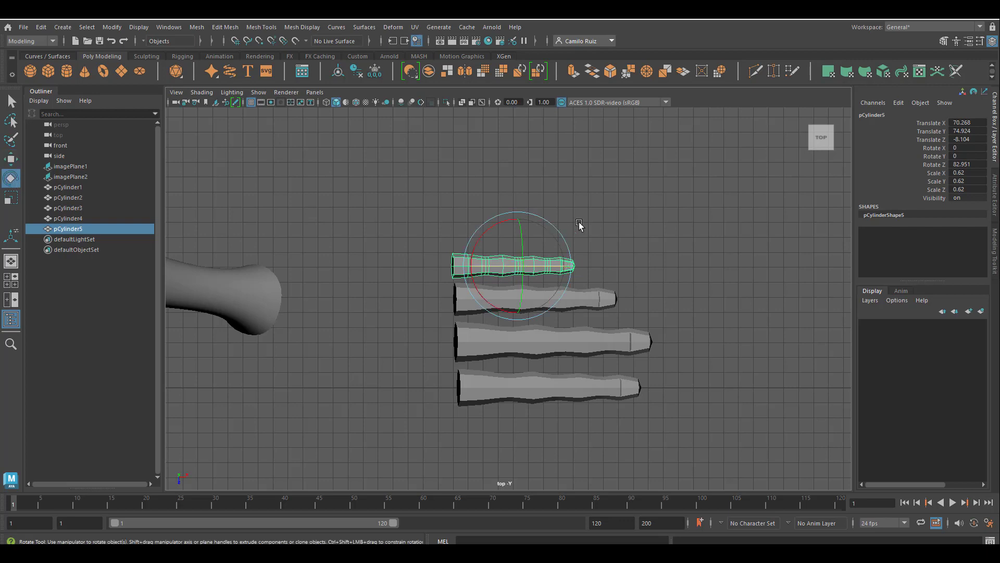
drag(487, 234, 485, 241)
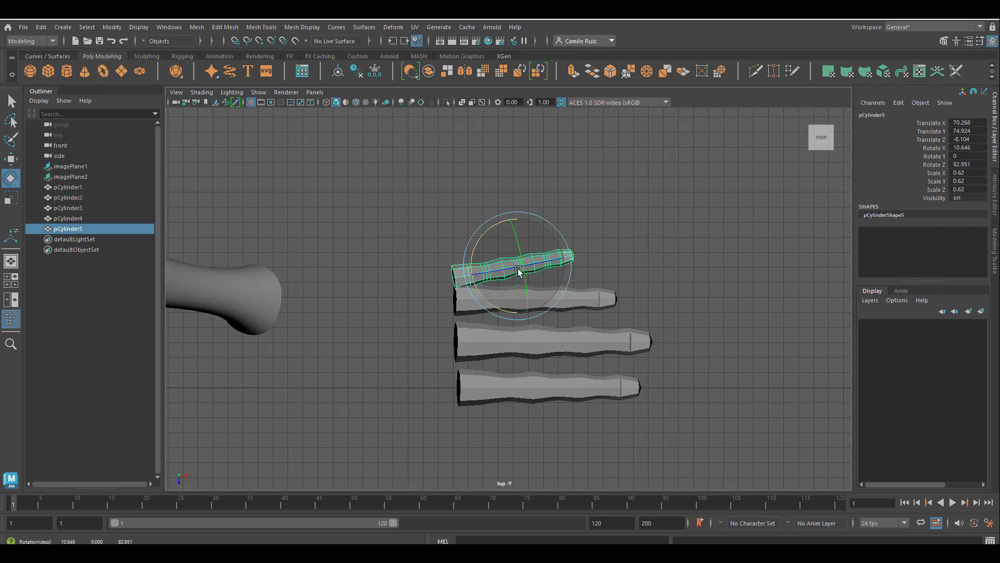
click(580, 304)
drag(507, 274, 539, 297)
Select the third finger and move it slightly in the top view
click(603, 345)
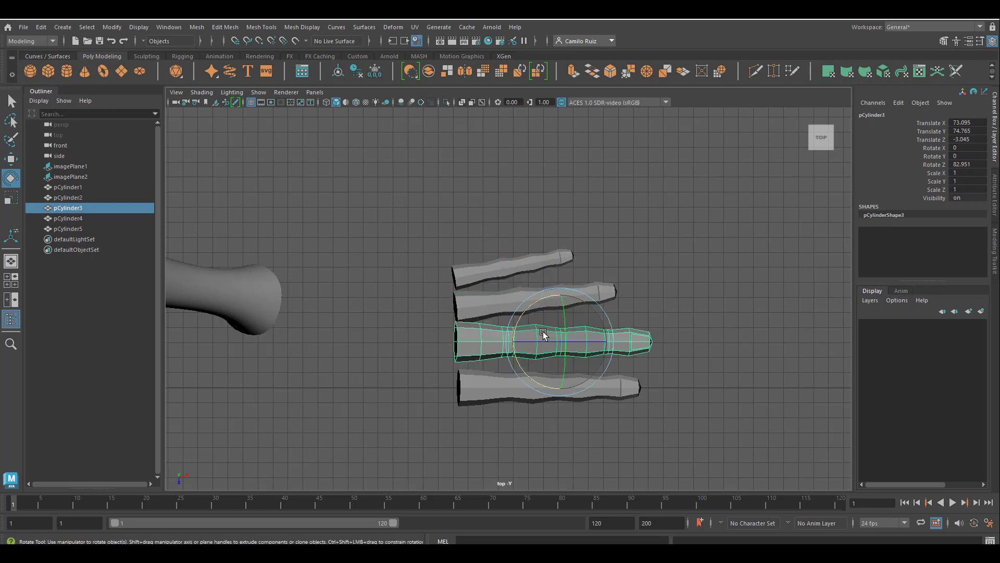
click(15, 159)
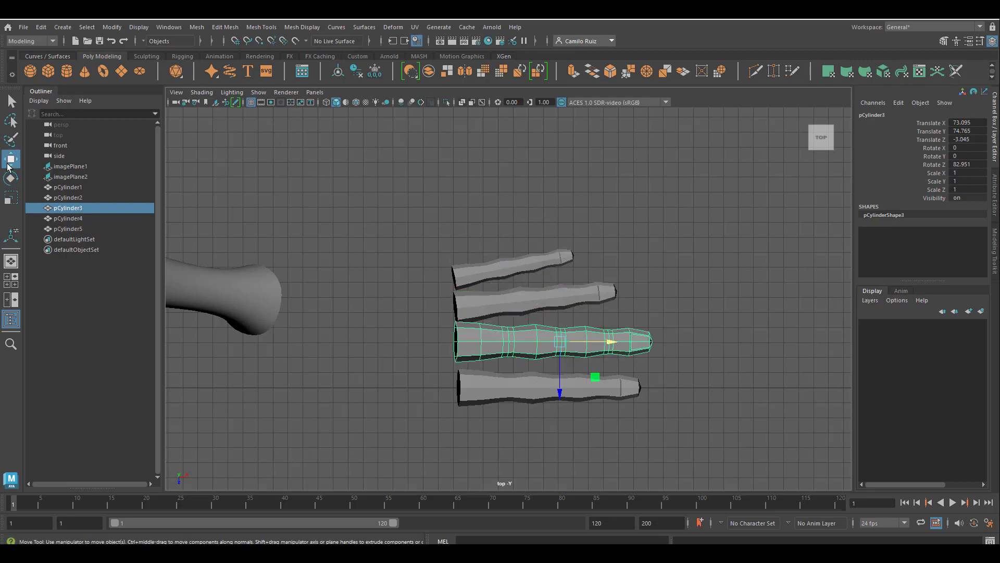
drag(560, 378, 559, 379)
drag(610, 342, 615, 342)
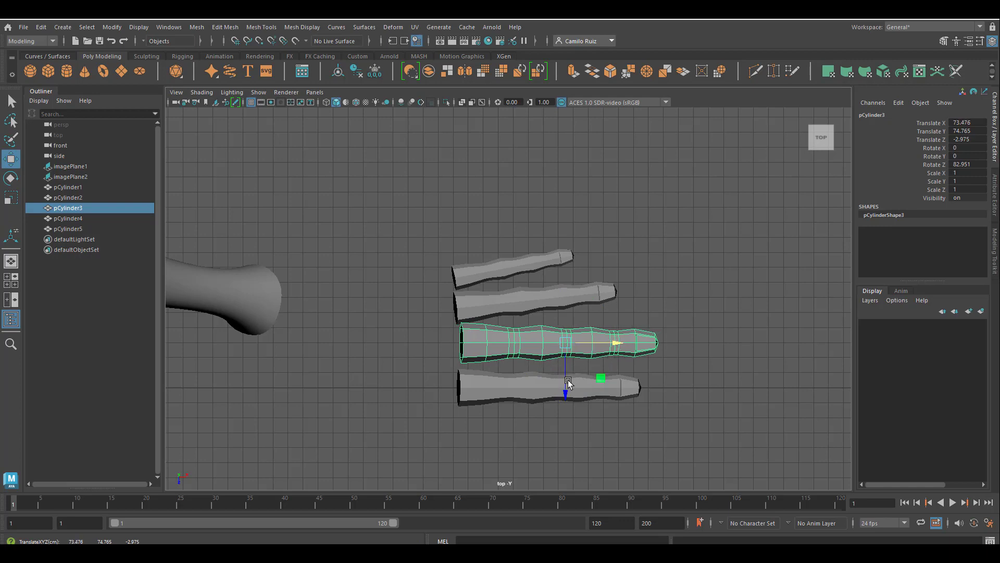
drag(565, 386, 566, 392)
drag(614, 342, 613, 345)
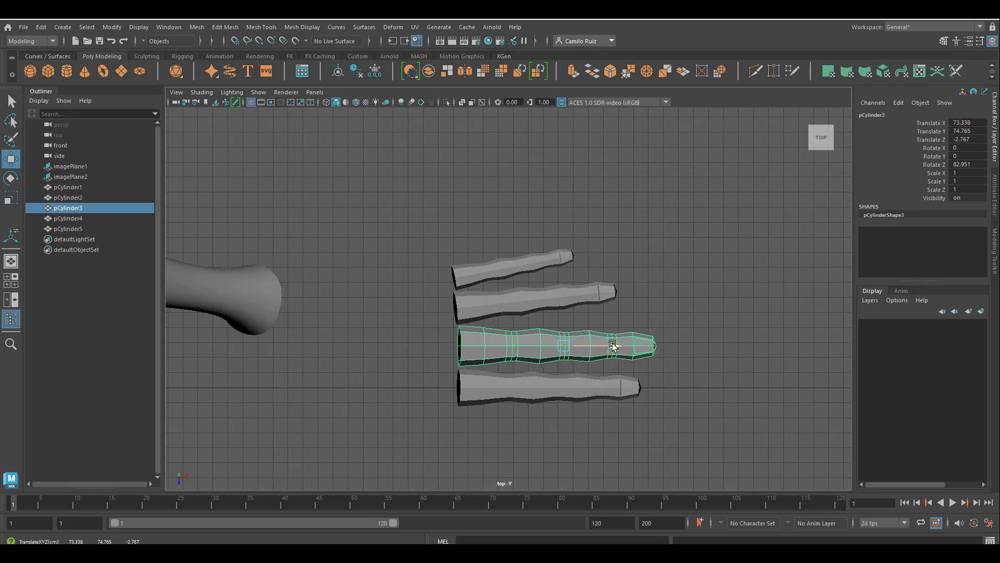
Tilt the third finger about 1.2 degrees in X and nudge it along Z
click(11, 197)
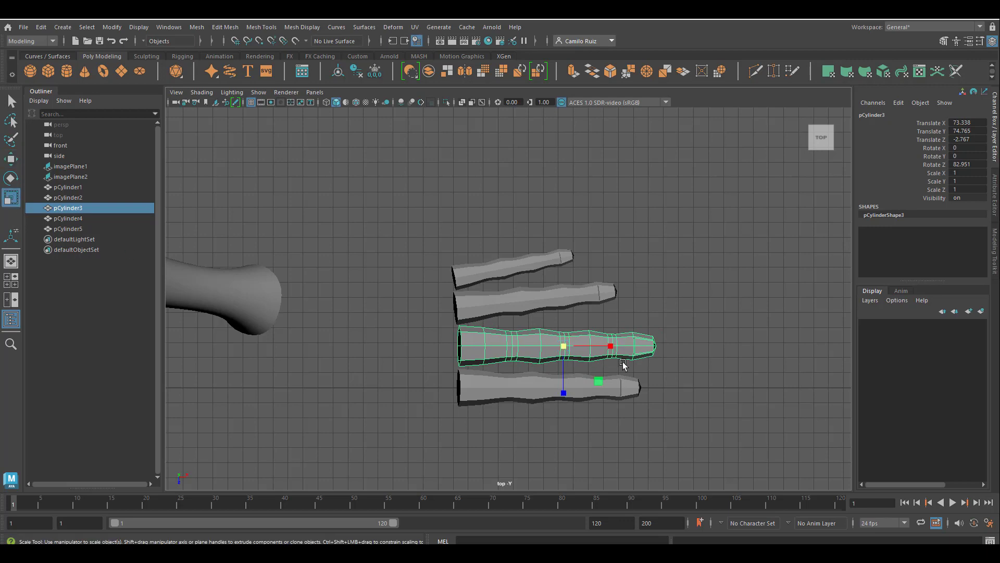
click(10, 177)
drag(537, 308, 536, 311)
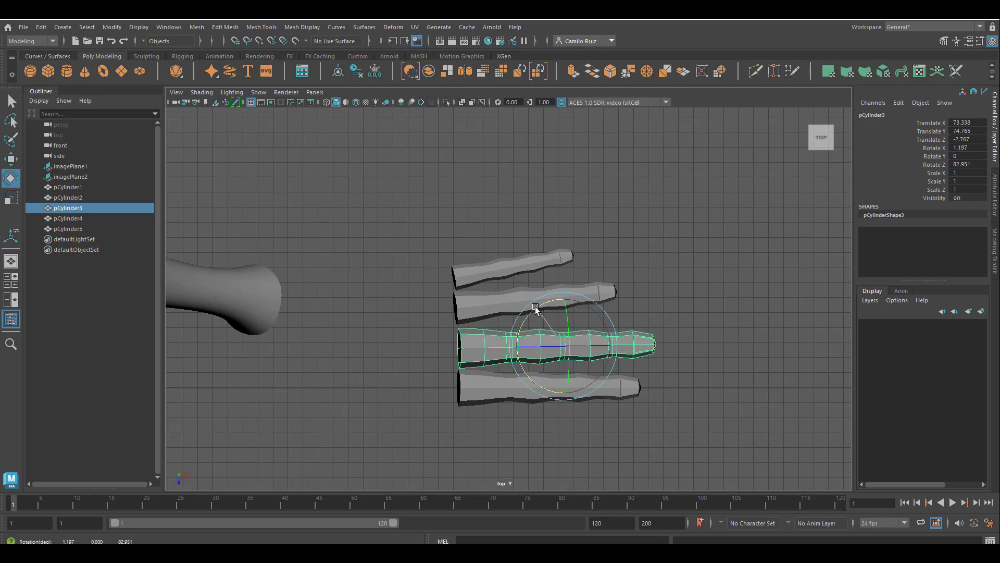
click(11, 159)
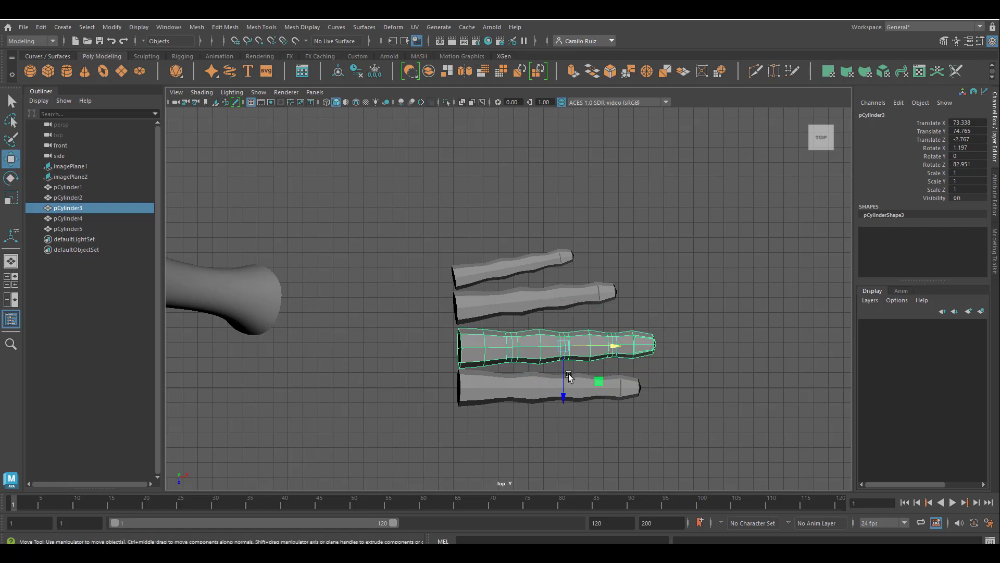
drag(569, 377, 566, 384)
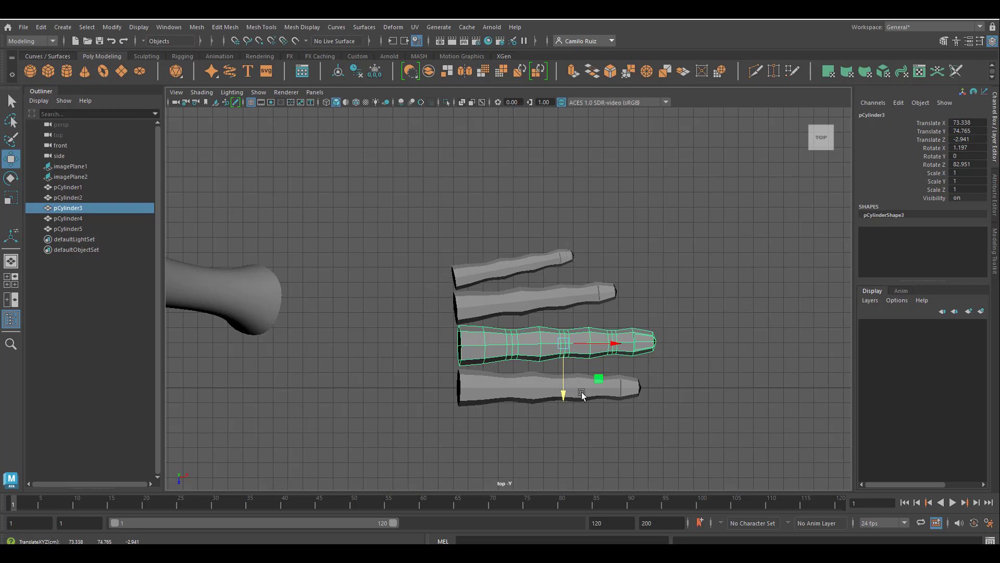
Examine the finger placement against the hand reference in the side view of the four-panel layout
key(space)
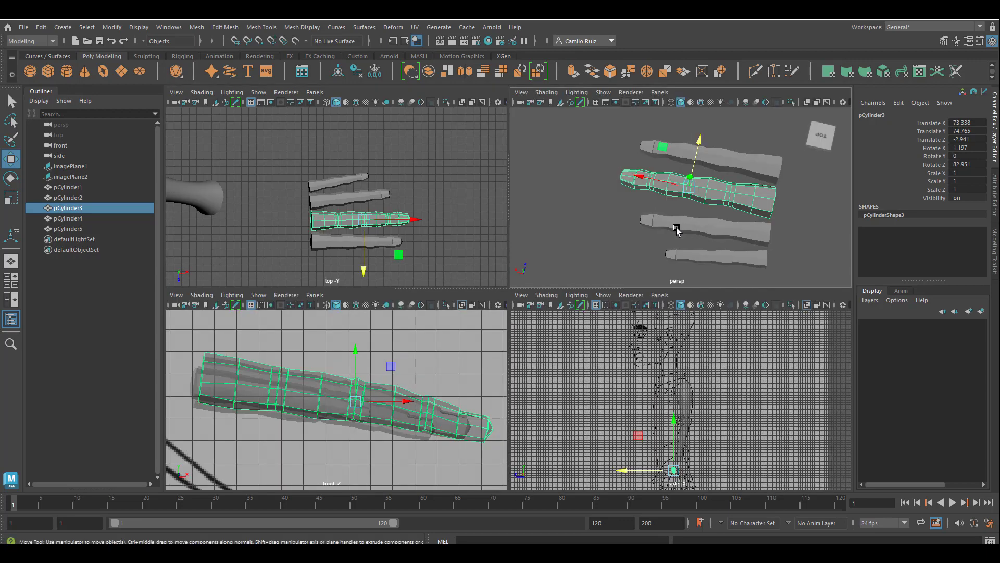
key(space)
key(space)
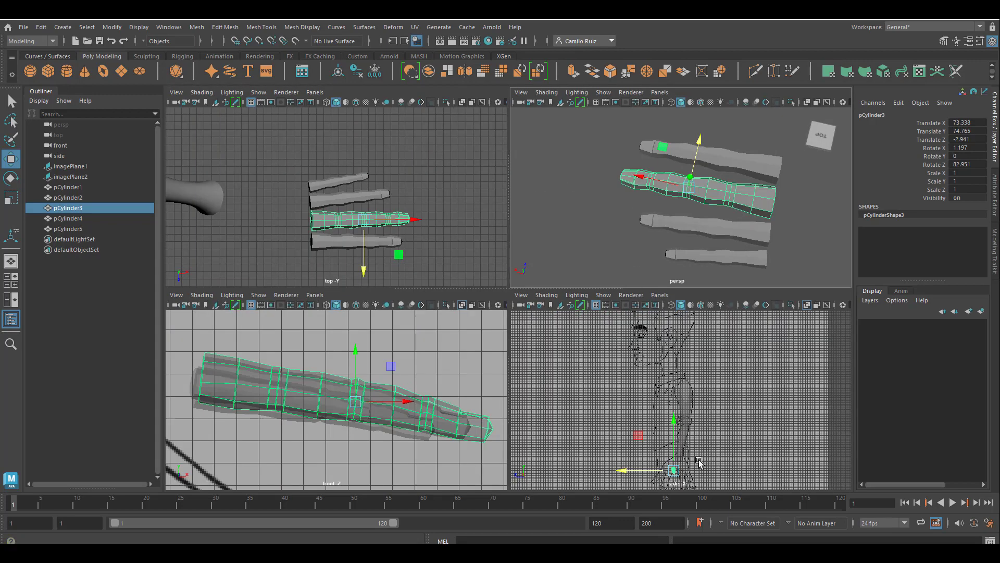
alt+middle_drag(700, 462, 688, 347)
scroll(715, 389, up, 5)
scroll(715, 389, up, 5)
alt+middle_drag(715, 389, 765, 541)
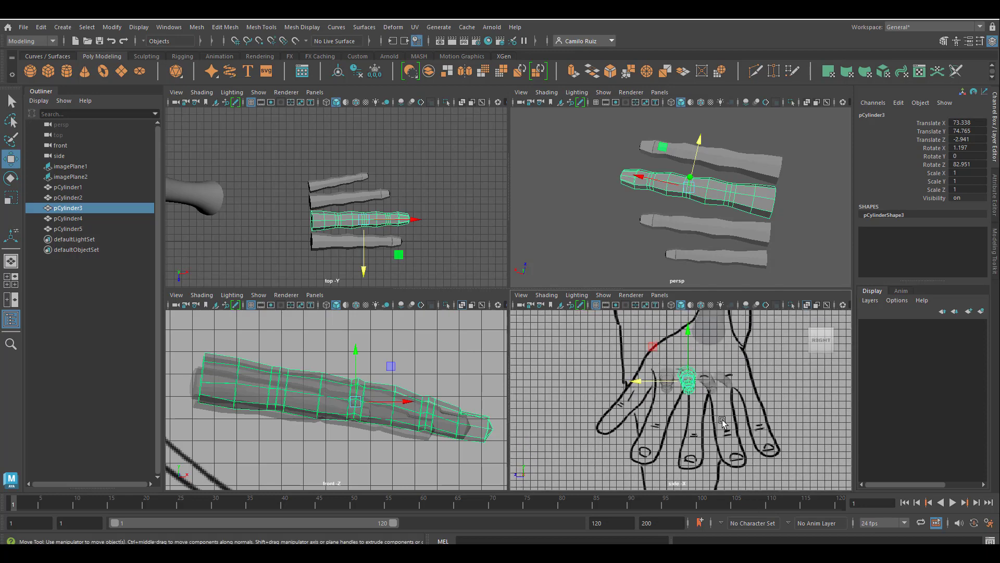
scroll(749, 397, up, 4)
alt+middle_drag(749, 397, 719, 423)
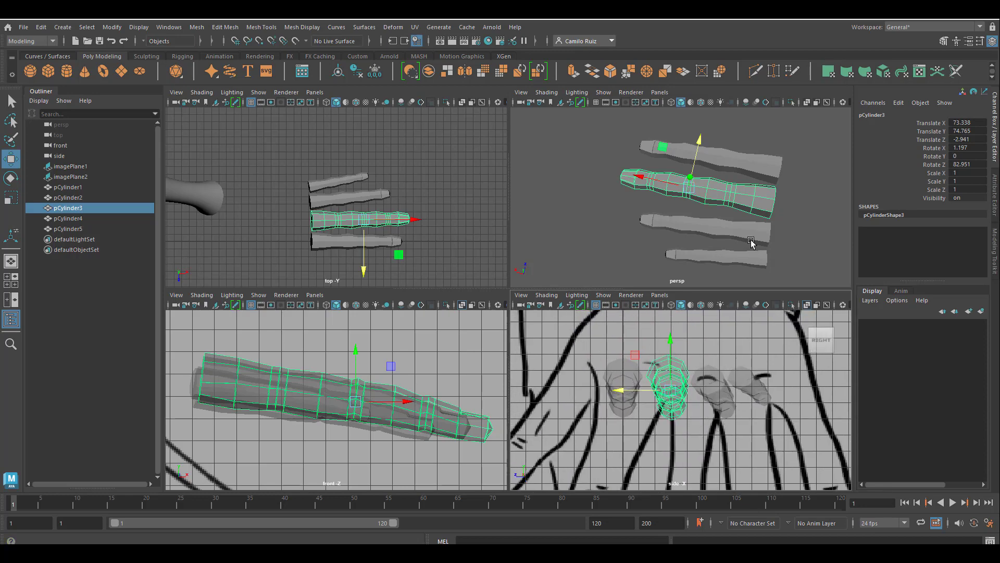
key(space)
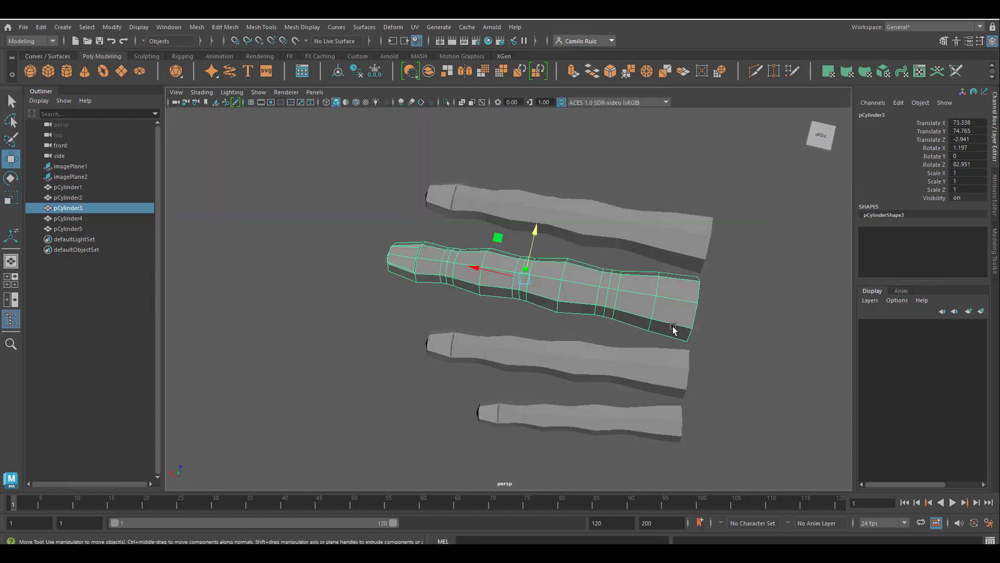
Select the second finger and rotate it to about 71.8 degrees in Z to follow the reference hand
mouse_move(619, 329)
alt+mouse_down()
mouse_move(351, 143)
mouse_move(743, 257)
mouse_move(833, 264)
mouse_move(537, 313)
mouse_move(554, 317)
mouse_move(530, 328)
alt+mouse_up()
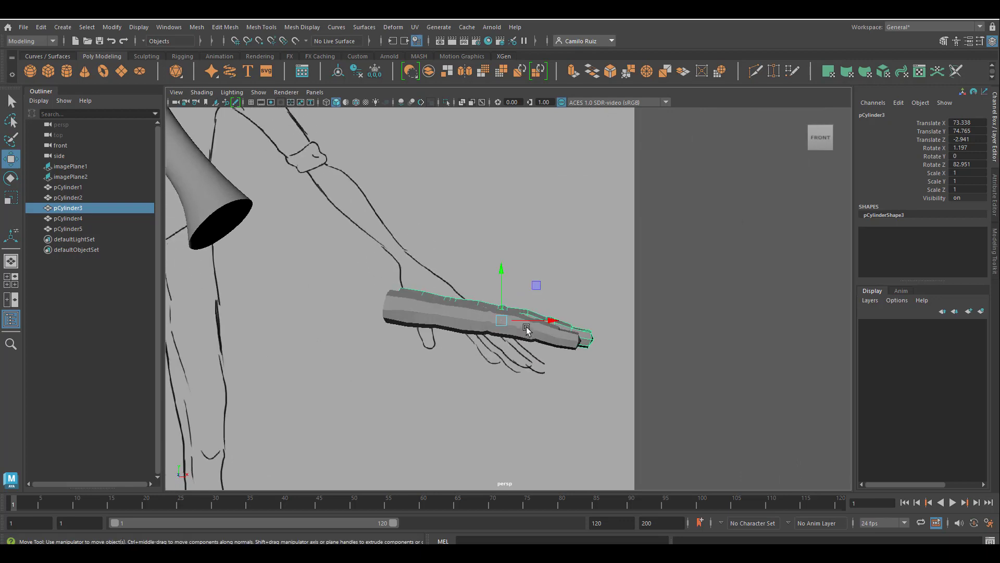
click(534, 332)
key(e)
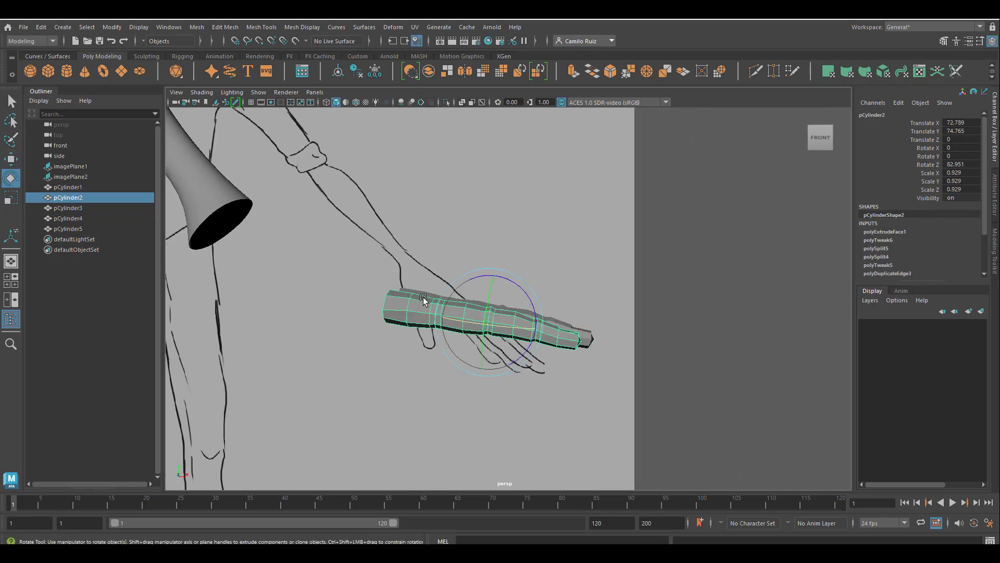
drag(524, 295, 505, 309)
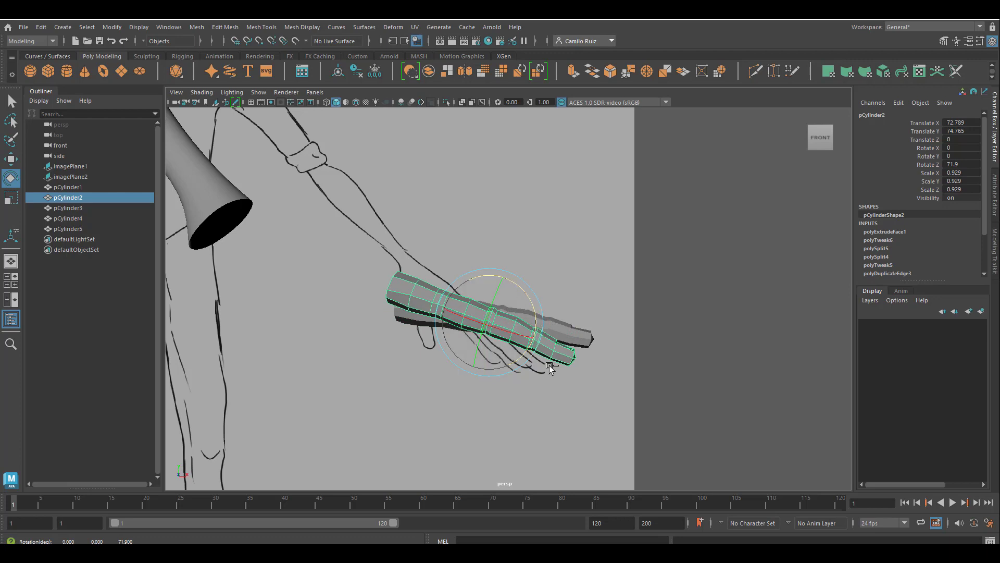
Undo the second finger's last rotation and move its pivot to the base of the finger
key(ctrl+z)
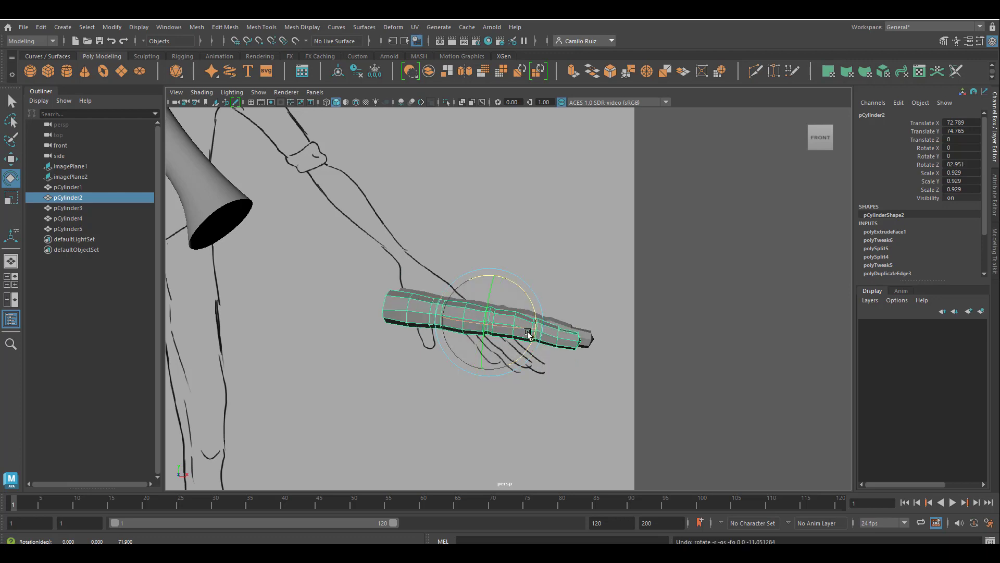
key(d)
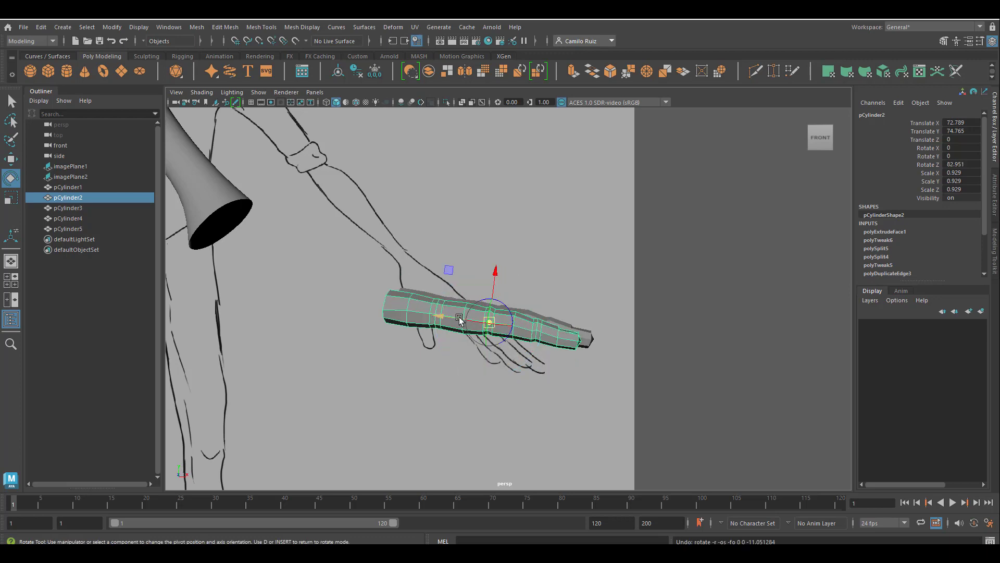
drag(460, 320, 354, 306)
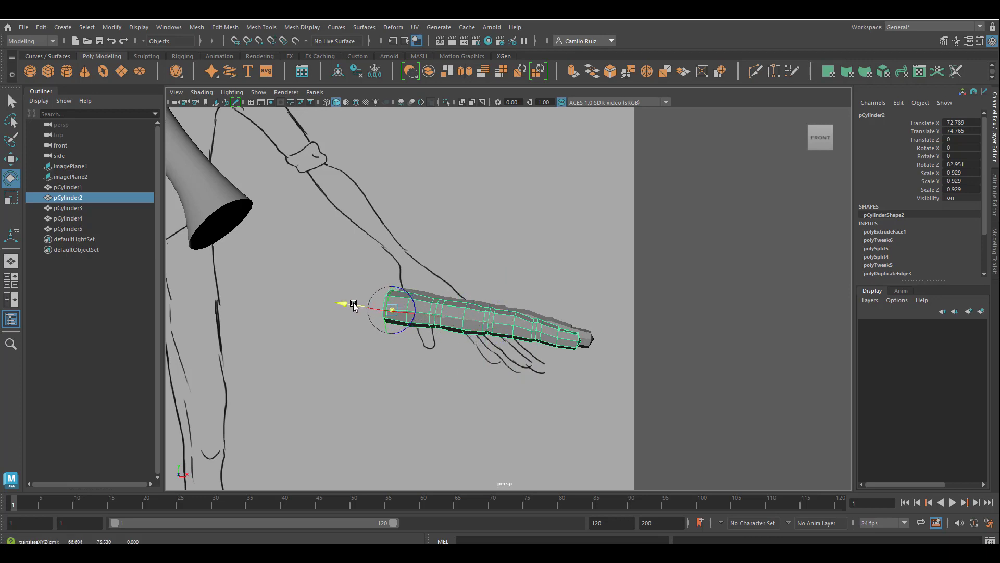
key(d)
drag(433, 295, 431, 295)
Move the third finger's pivot to its base and rotate it to about 76.9 degrees in Z
click(499, 315)
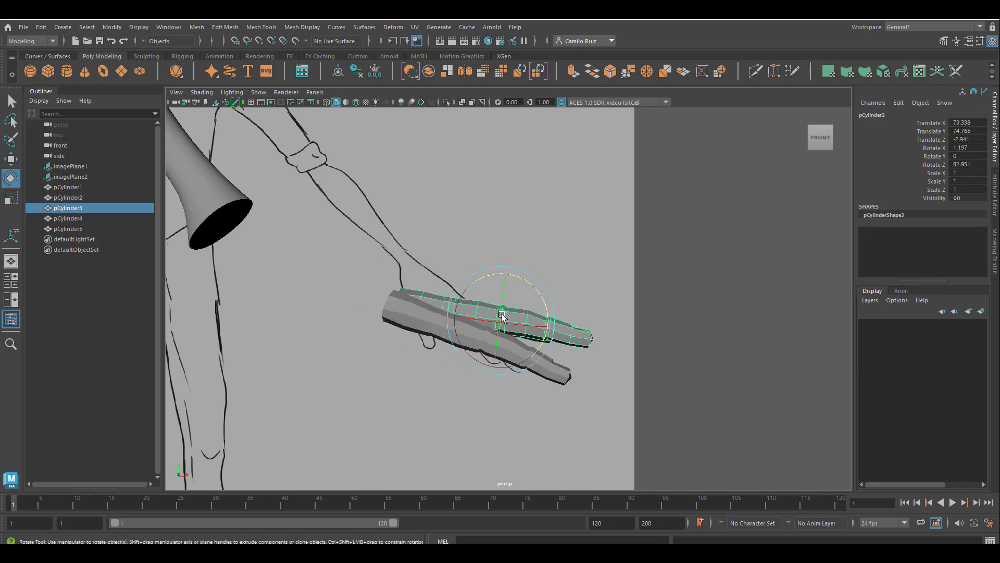
key(d)
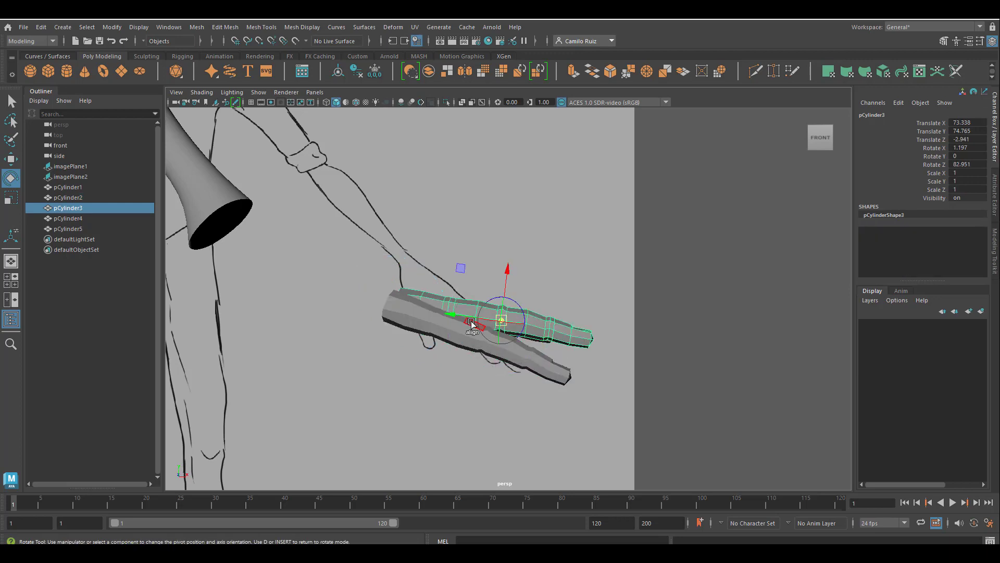
drag(463, 315, 361, 302)
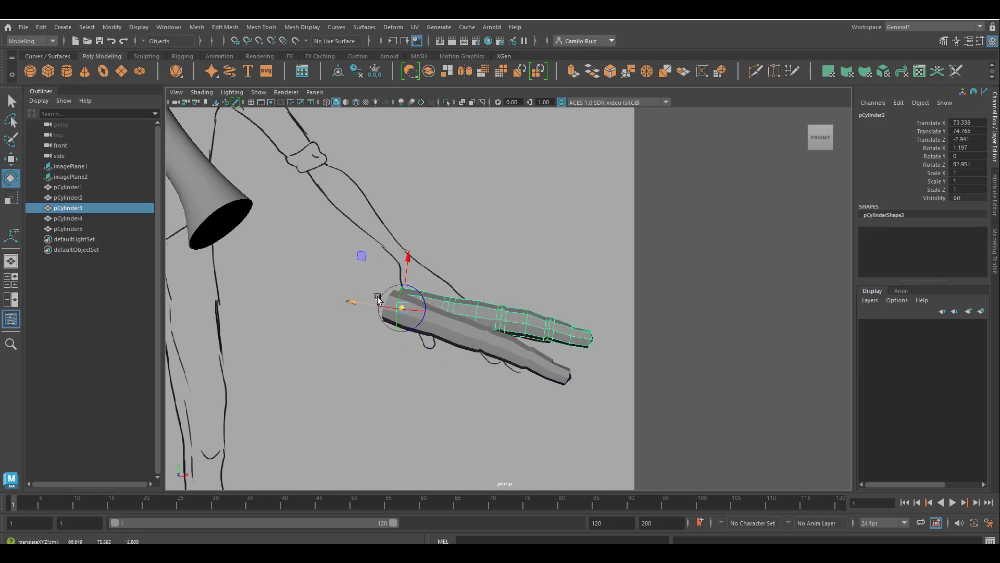
drag(420, 290, 446, 287)
key(d)
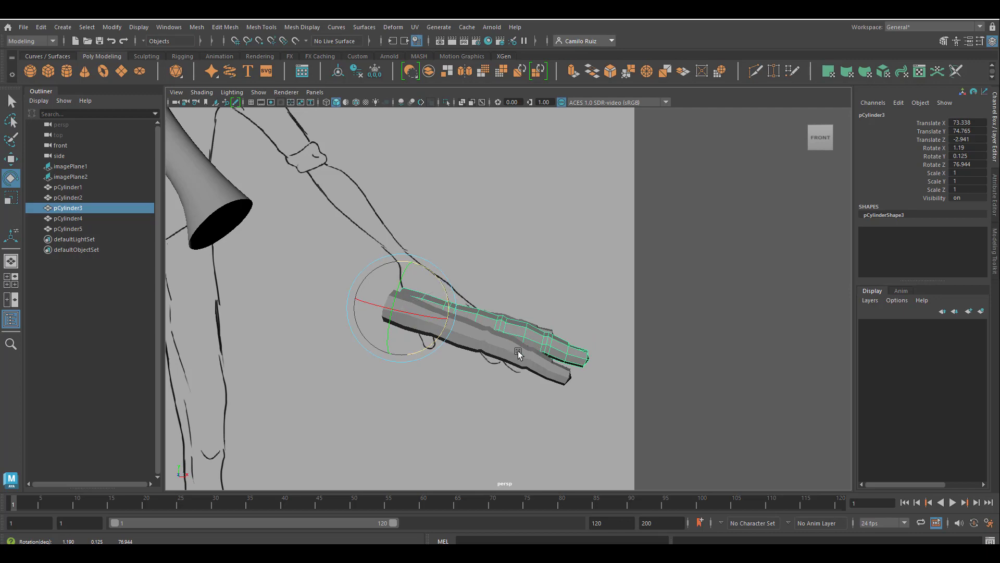
Select the fourth finger and rotate it to about 74 degrees in Z to follow the reference hand
alt+drag(535, 329, 532, 392)
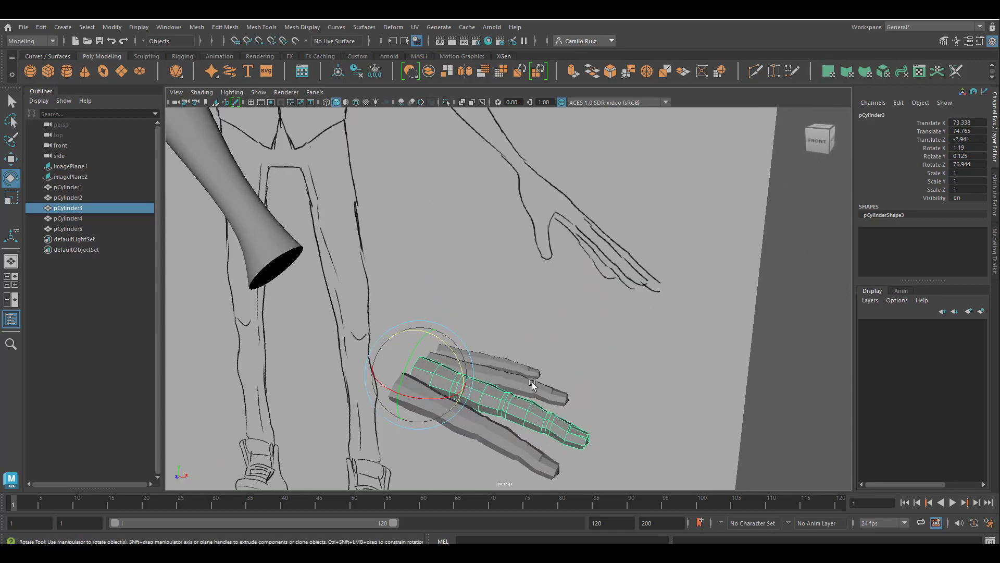
click(534, 385)
alt+drag(582, 449, 567, 401)
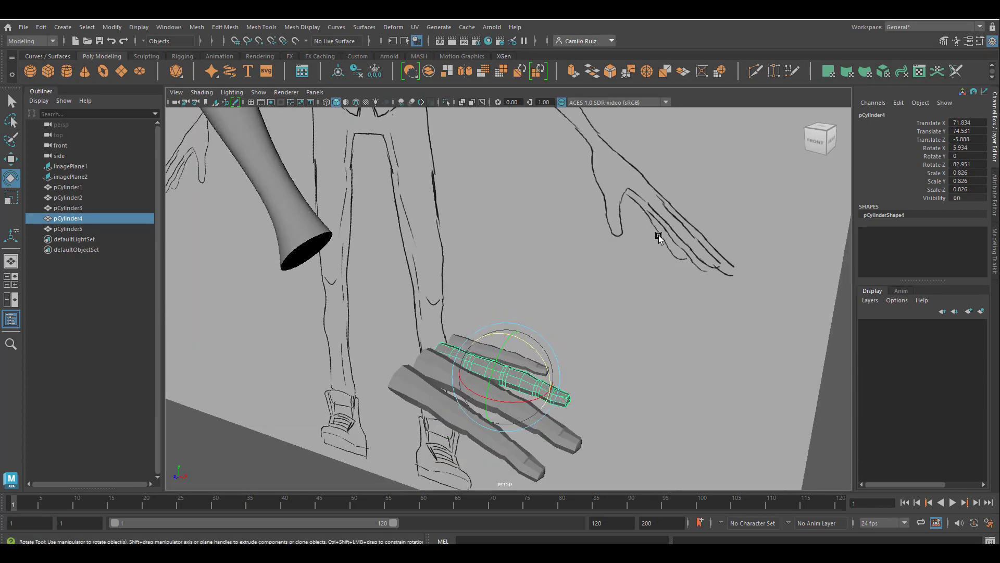
alt+drag(659, 238, 562, 363)
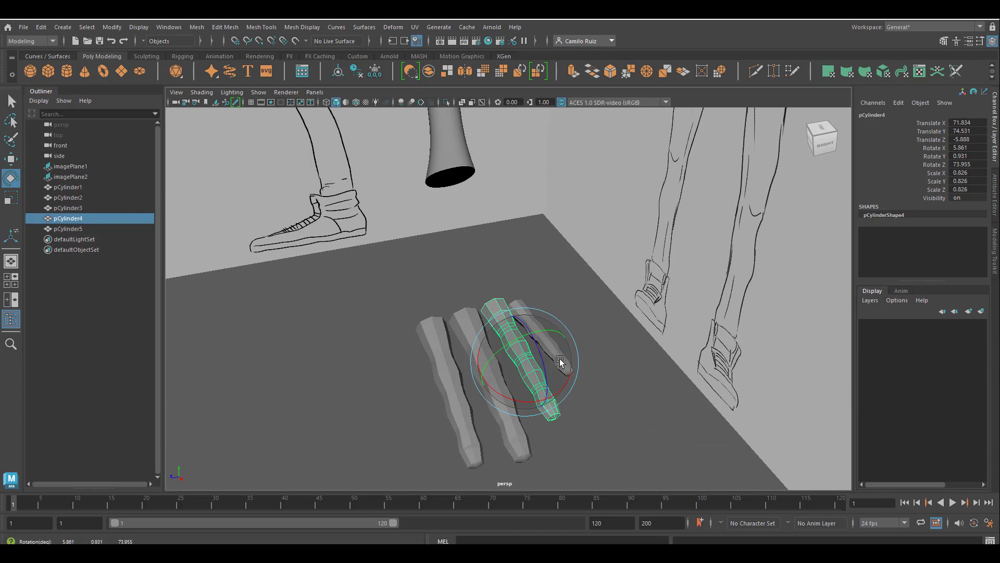
Scale the fourth finger uniformly to about 0.9 and nudge its position slightly
key(r)
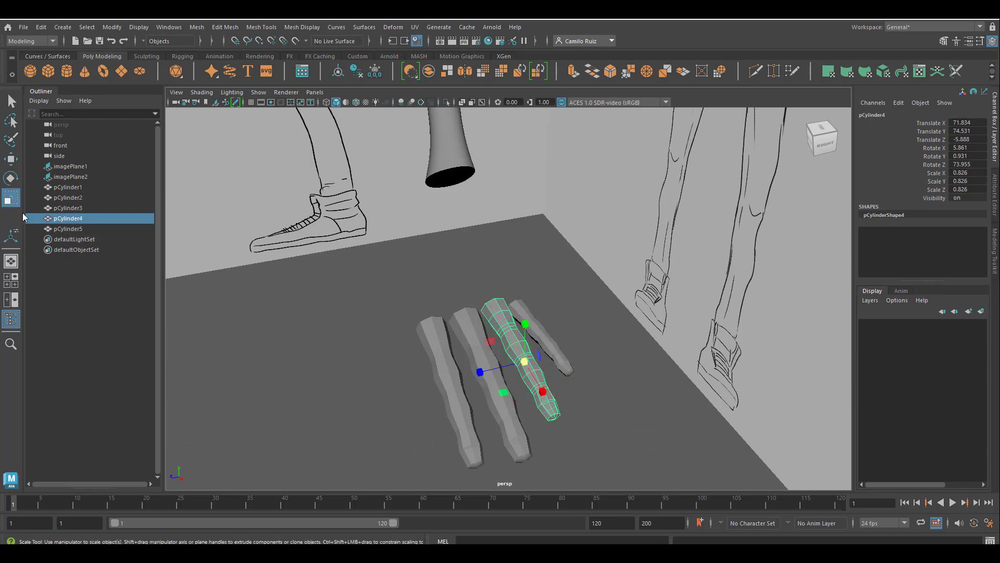
mouse_move(490, 356)
alt+mouse_down()
mouse_move(576, 404)
mouse_move(477, 428)
mouse_move(534, 410)
alt+mouse_up()
drag(510, 366, 530, 376)
alt+middle_drag(531, 376, 505, 290)
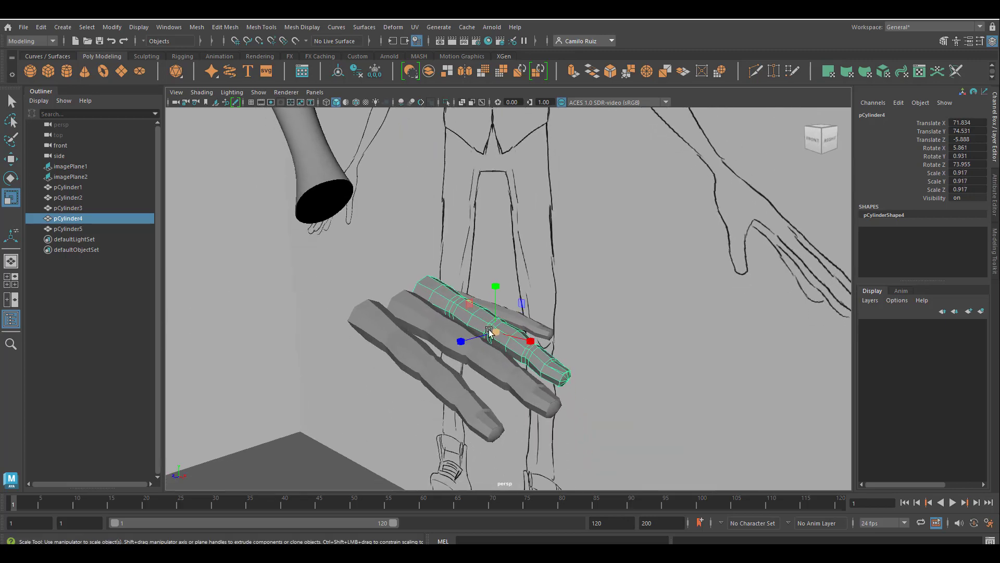
drag(496, 332, 492, 332)
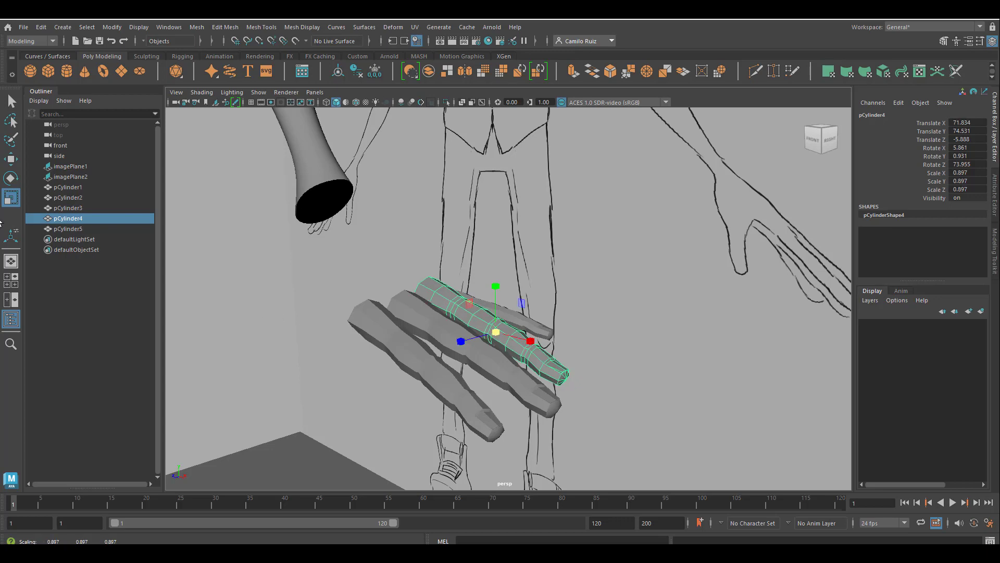
click(10, 159)
drag(495, 284, 495, 292)
Select the second finger for further adjustment
mouse_move(506, 341)
alt+mouse_down()
mouse_move(561, 365)
mouse_move(451, 393)
mouse_move(636, 350)
mouse_move(518, 386)
mouse_move(435, 391)
mouse_move(476, 375)
mouse_move(497, 379)
mouse_move(380, 395)
mouse_move(436, 404)
alt+mouse_up()
click(446, 362)
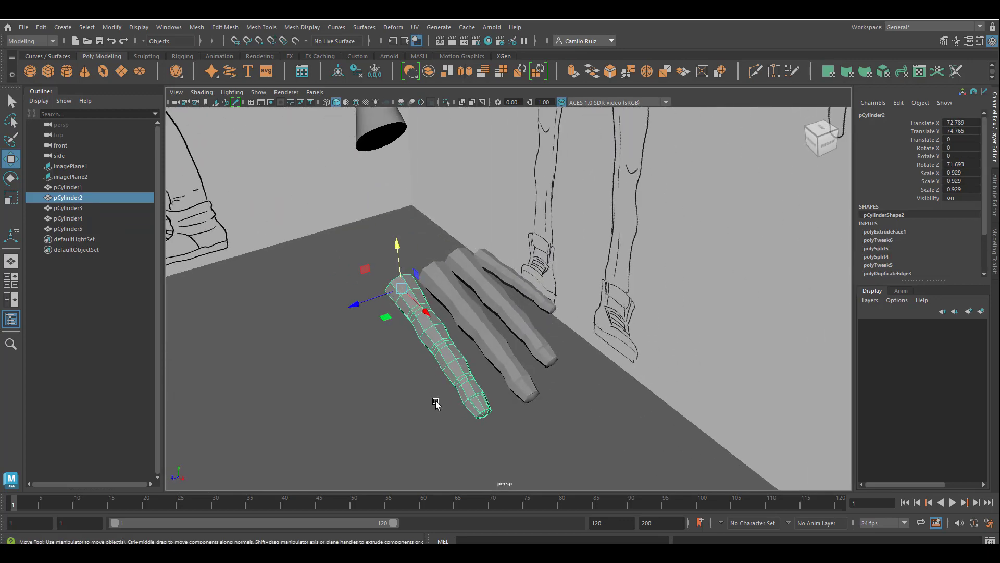
mouse_move(403, 354)
alt+mouse_down()
mouse_move(423, 337)
mouse_move(573, 286)
alt+mouse_up()
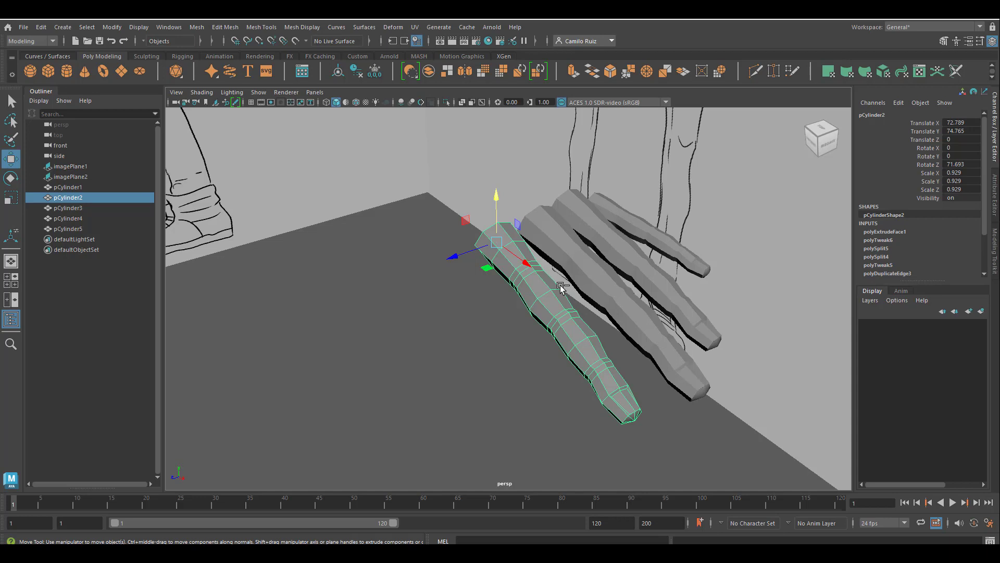
Duplicate the second finger and rotate the copy to about -33 degrees in X
key(ctrl+d)
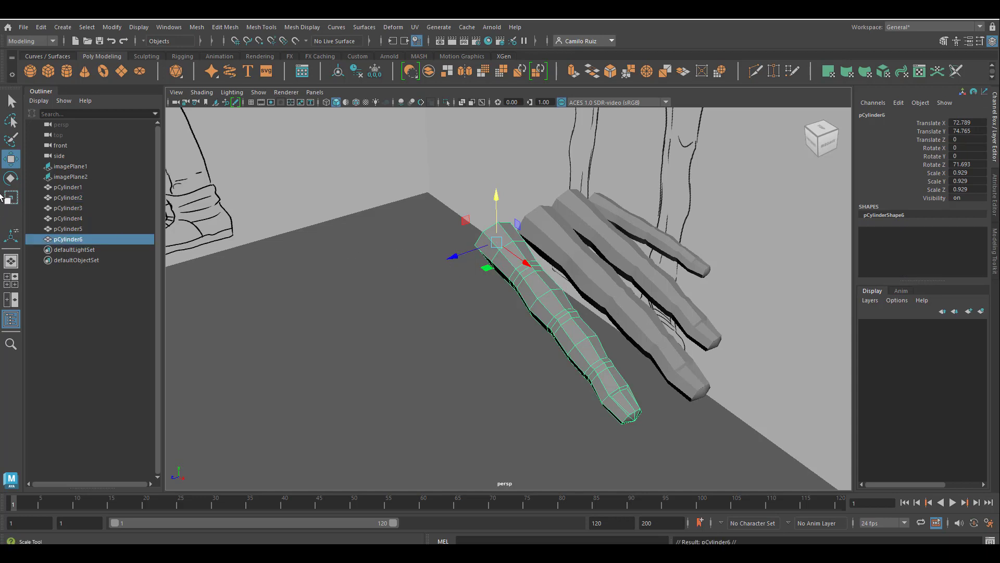
click(11, 177)
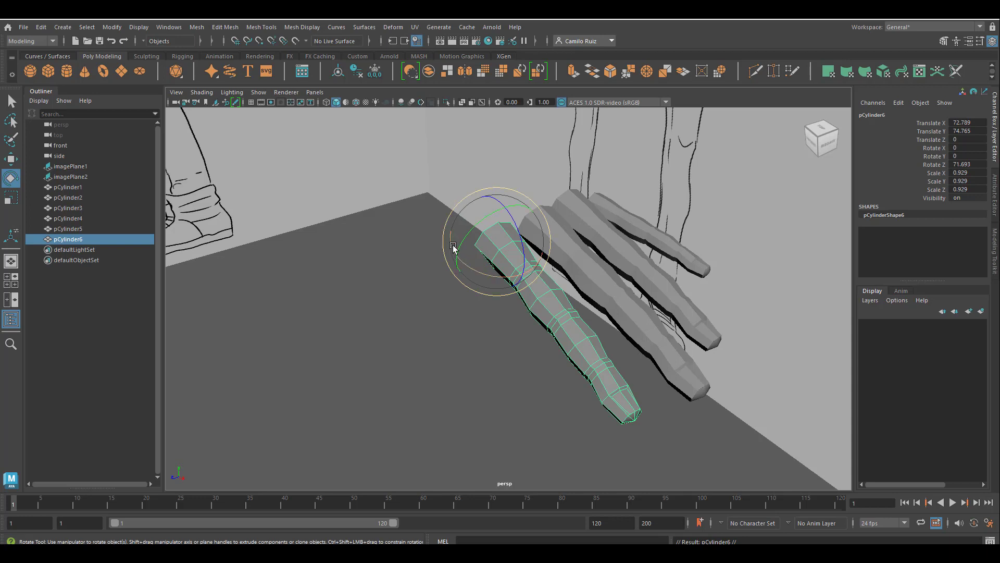
drag(452, 247, 444, 229)
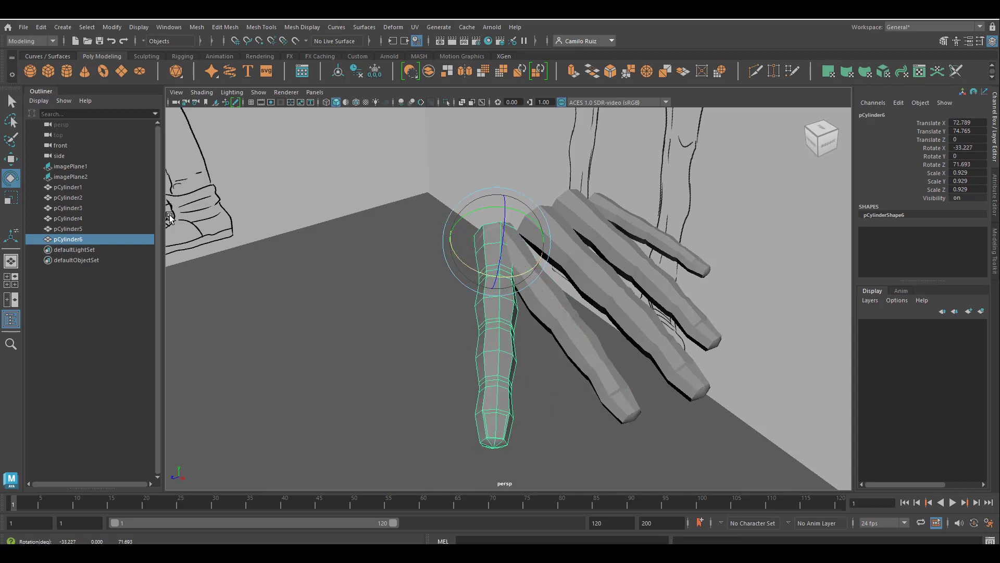
click(10, 199)
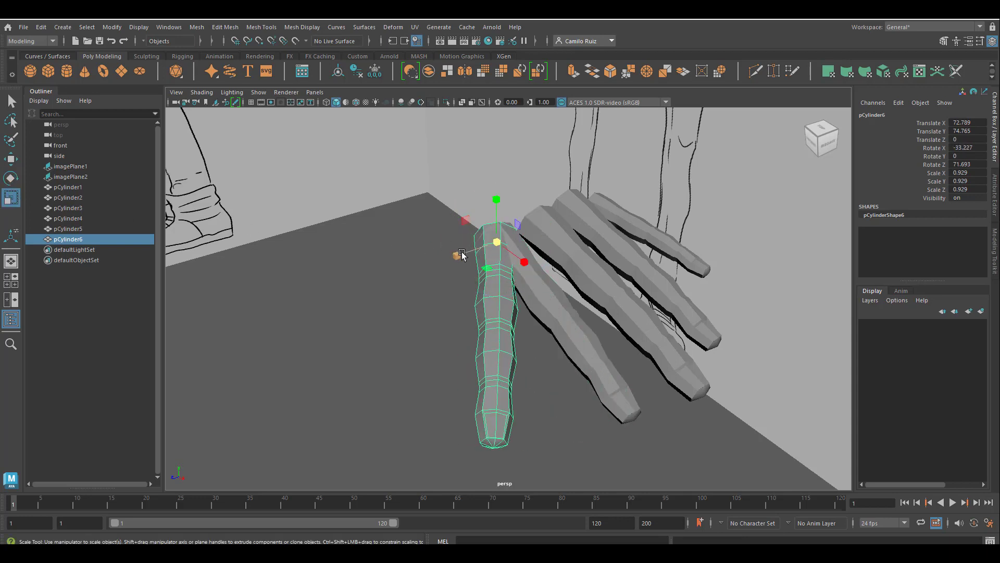
drag(462, 254, 396, 279)
key(ctrl+z)
Shift the duplicate about 3.8 units in Z and delete its upper segment faces, leaving a short stub
click(13, 162)
alt+drag(461, 369, 453, 370)
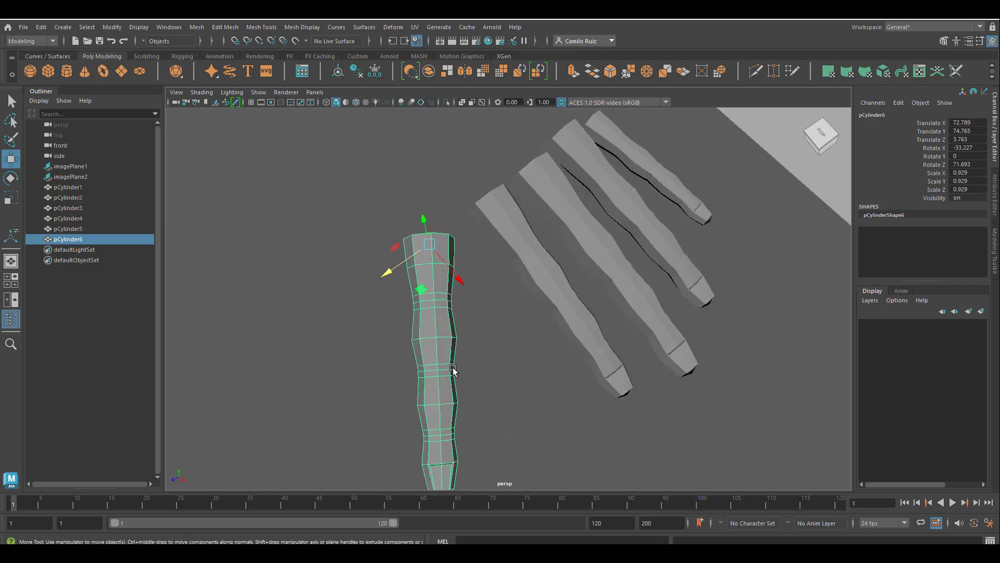
right_drag(445, 314, 447, 278)
drag(336, 197, 468, 343)
key(Delete)
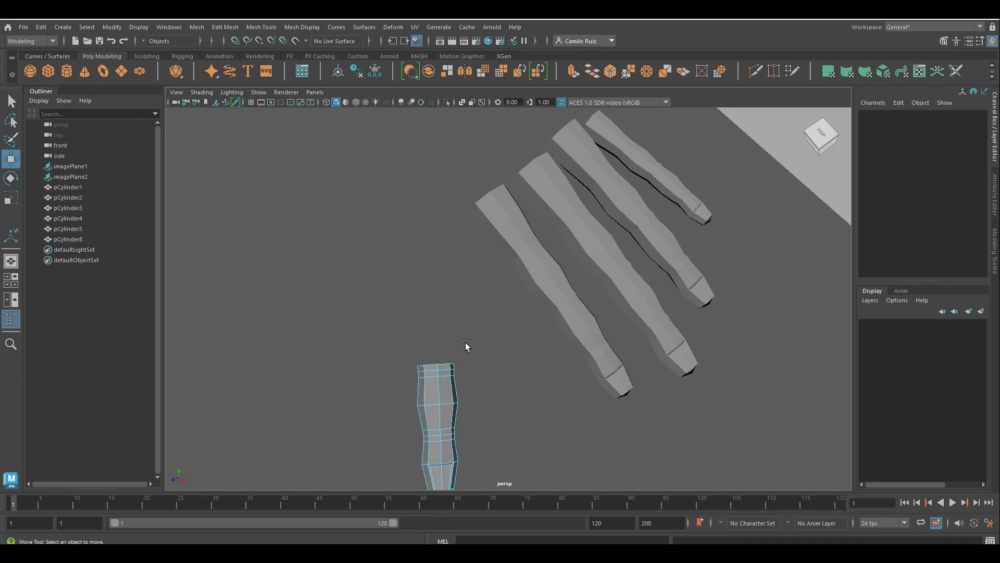
Select the stub's top vertex ring and move it up along the object axis, with the Move tool's axis orientation set to Object
alt+middle_drag(500, 363, 498, 280)
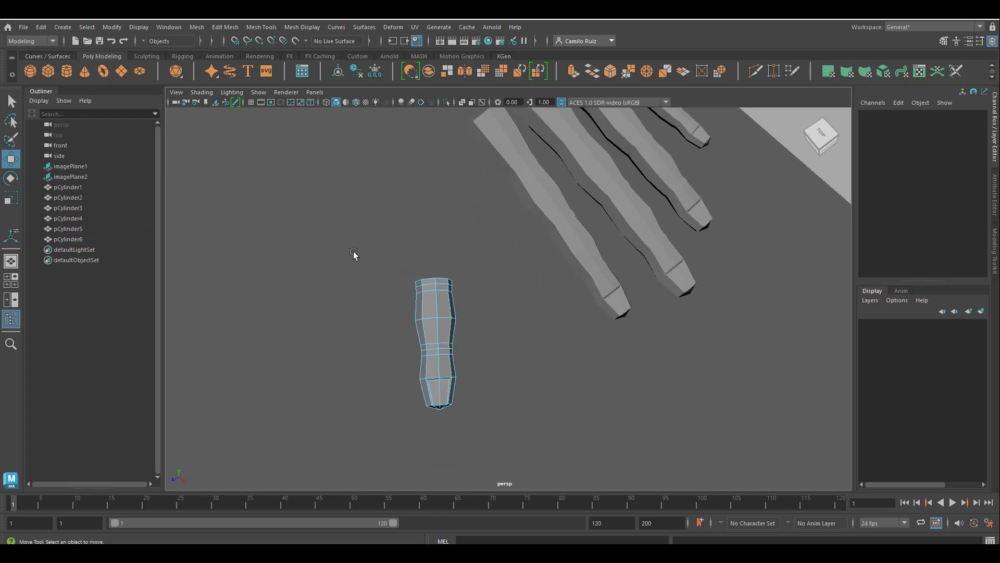
drag(397, 260, 481, 315)
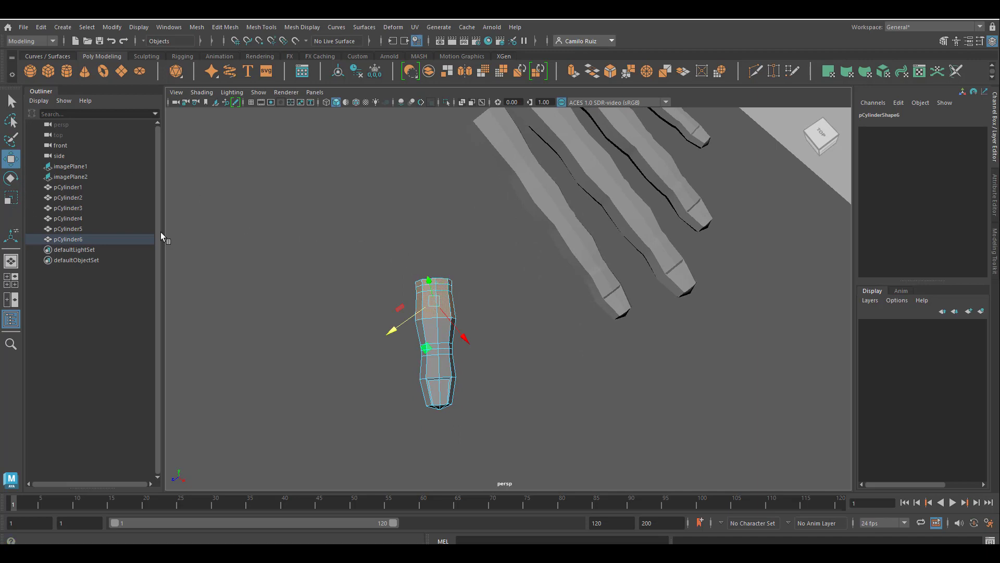
right_drag(440, 252, 407, 254)
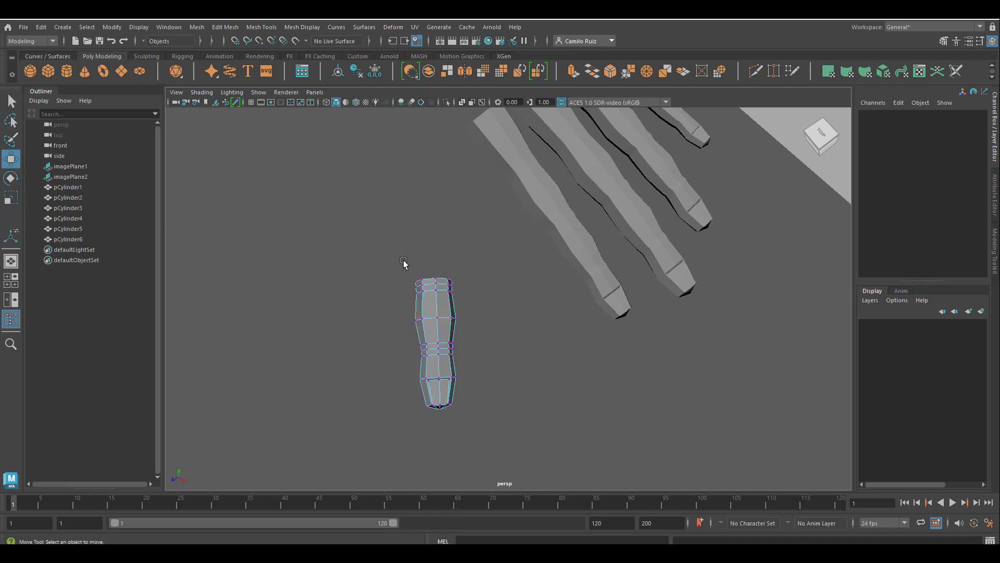
drag(402, 261, 446, 290)
click(11, 197)
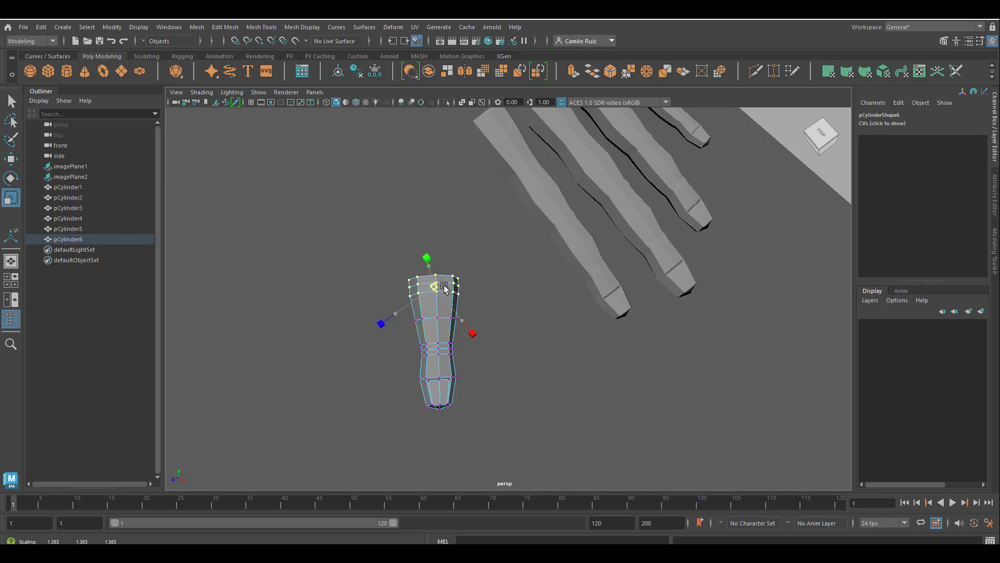
click(12, 160)
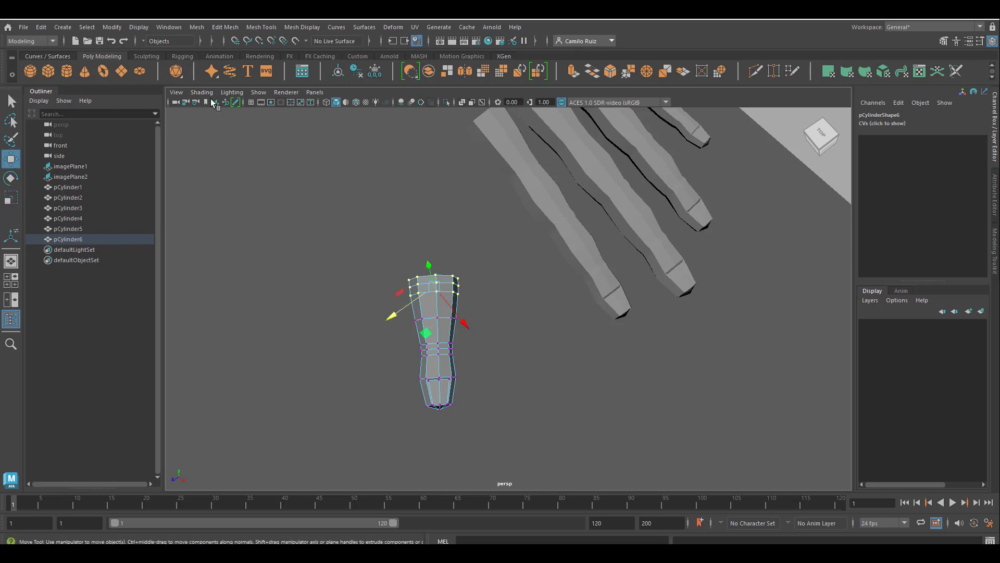
double_click(12, 160)
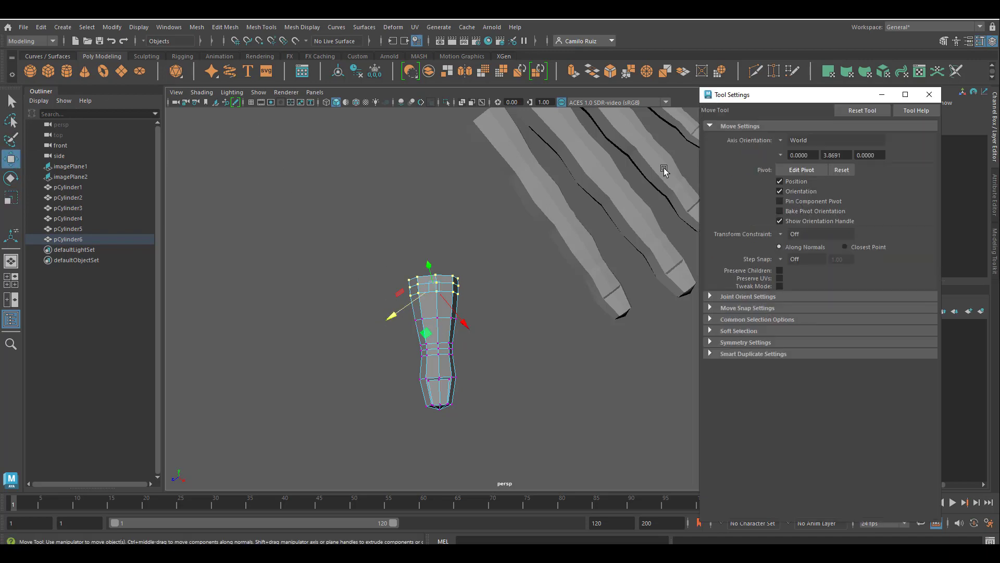
click(780, 140)
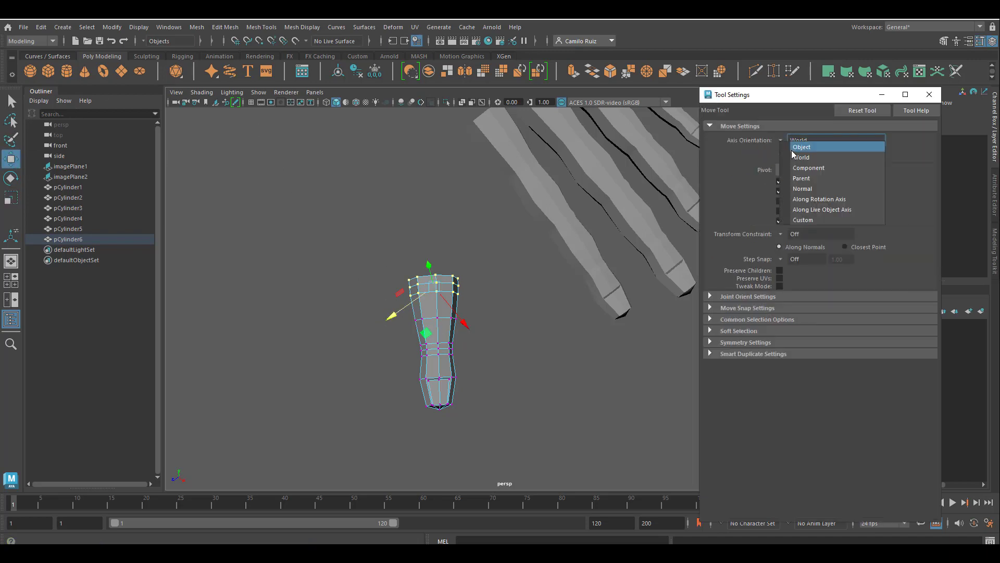
click(813, 146)
drag(437, 239, 433, 223)
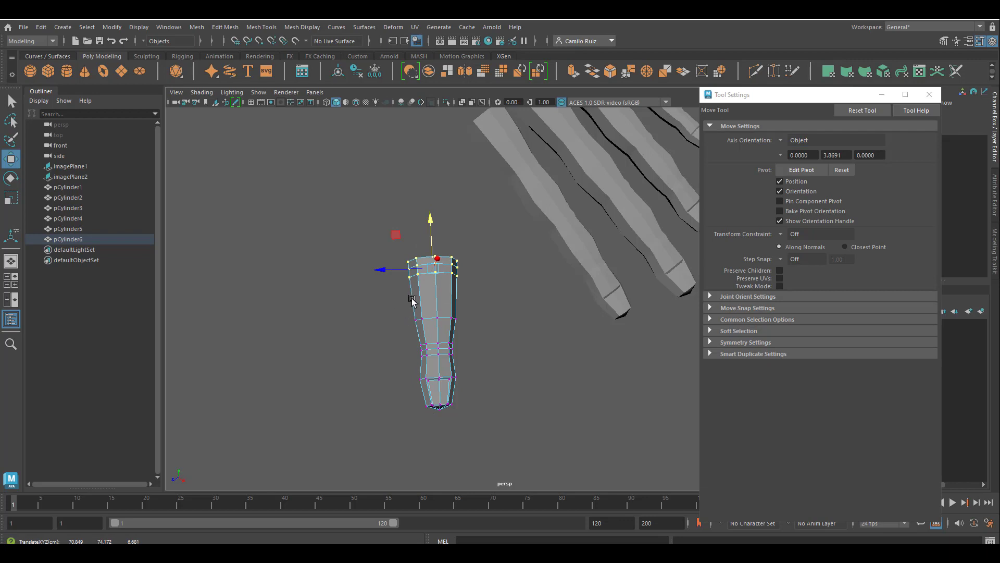
Reshape the stub's upper vertices to flare its base wider
drag(397, 304, 482, 331)
drag(433, 274, 471, 289)
drag(431, 235, 433, 238)
alt+drag(464, 349, 510, 294)
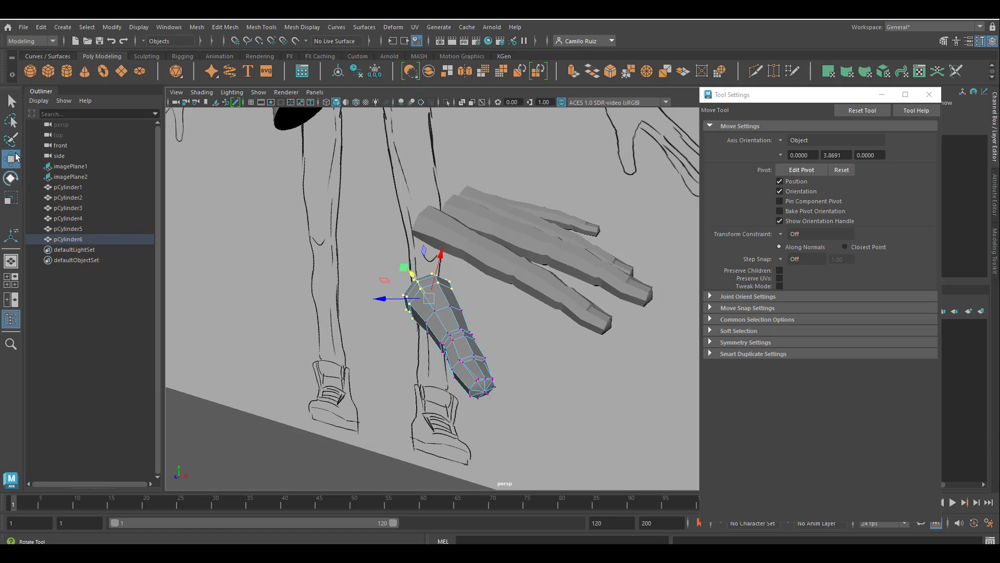
Set the Move tool's axis orientation back to World
click(782, 144)
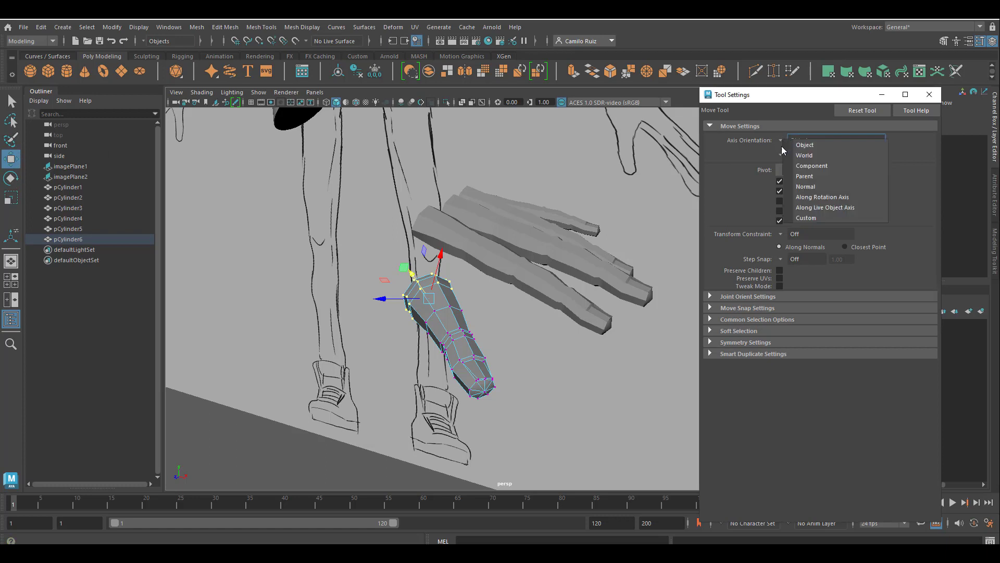
click(805, 156)
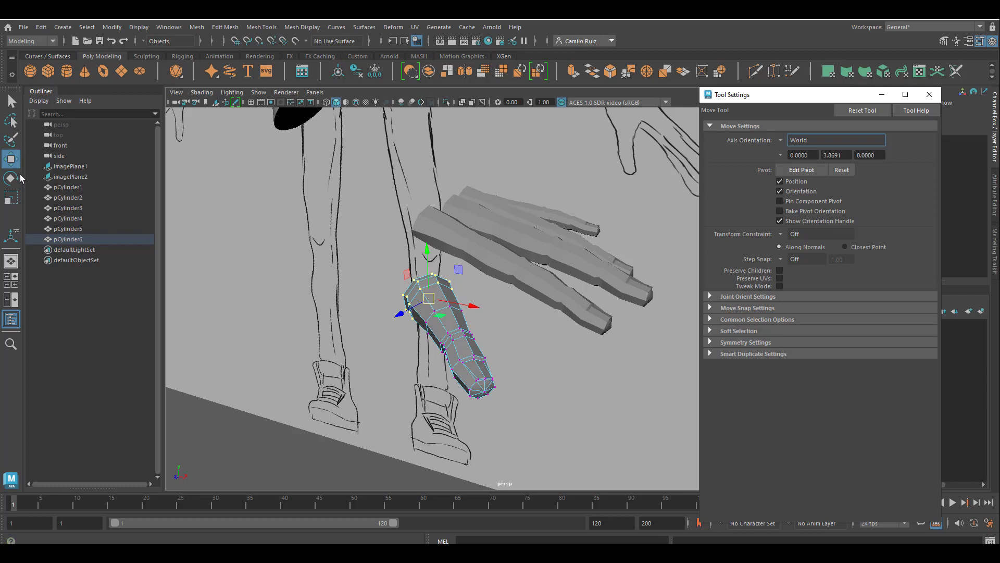
click(10, 198)
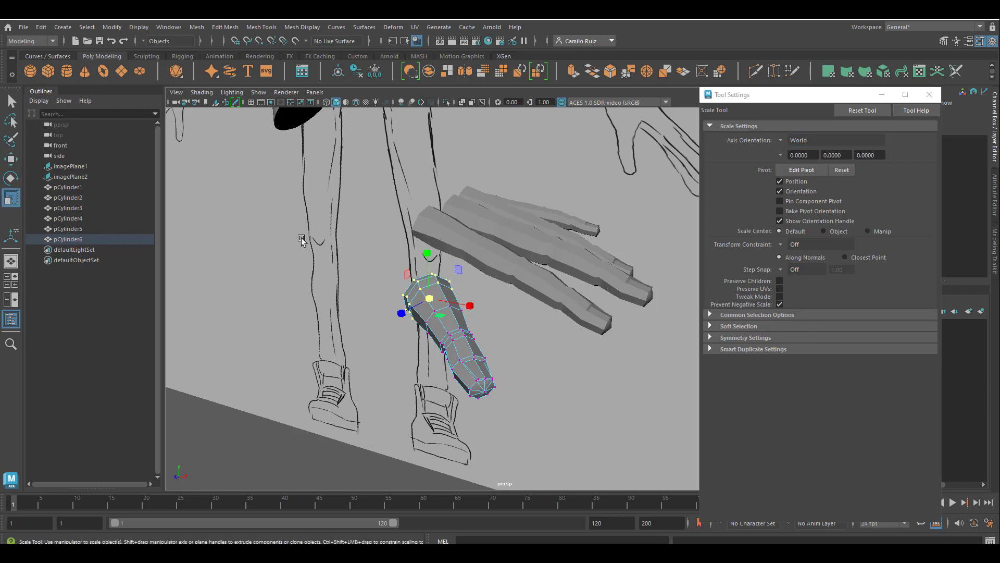
click(11, 159)
alt+drag(459, 313, 433, 397)
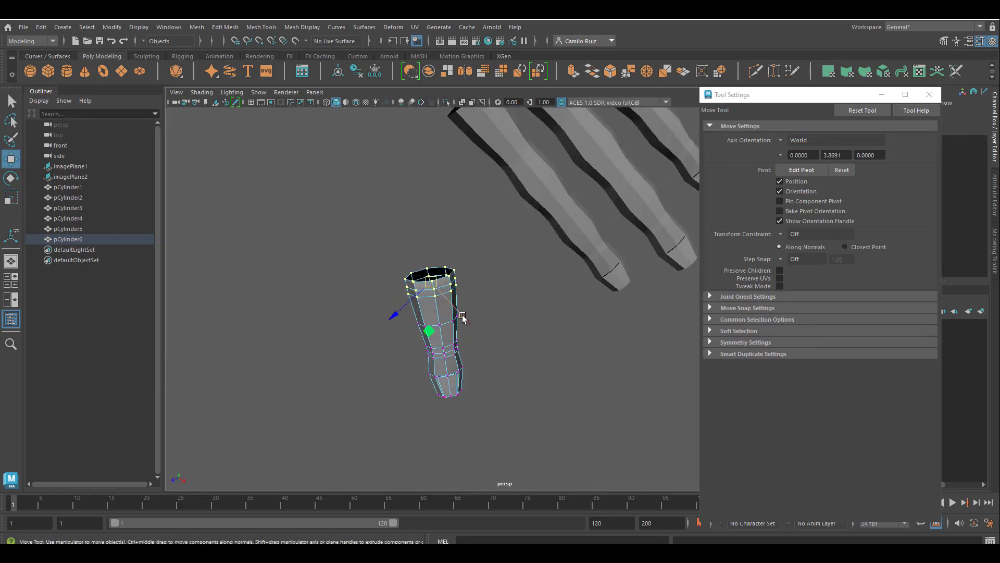
drag(465, 318, 426, 281)
key(ctrl+z)
Select the whole thumb piece and move it toward the palm beside the other fingers
right_drag(442, 344, 479, 255)
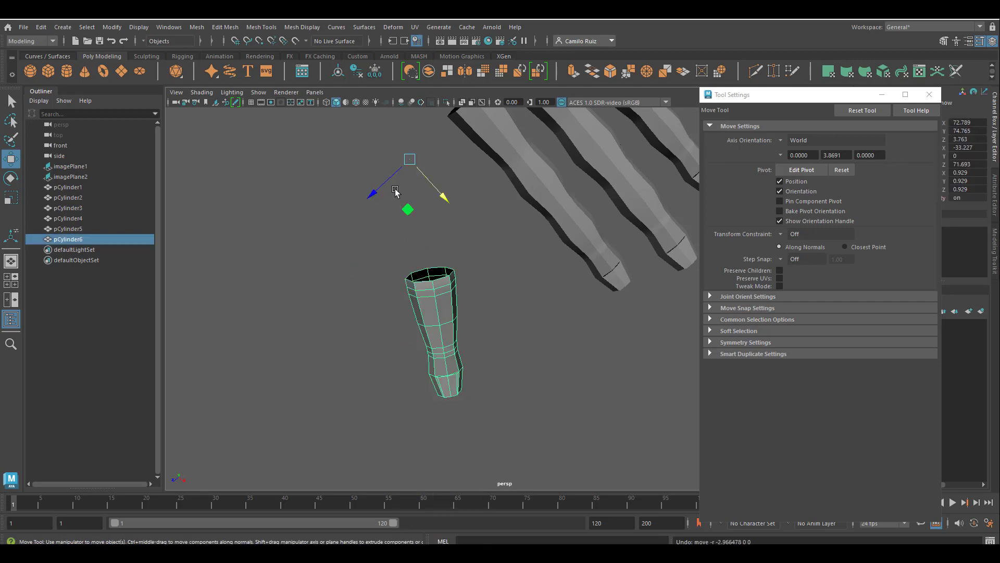
drag(379, 194, 454, 156)
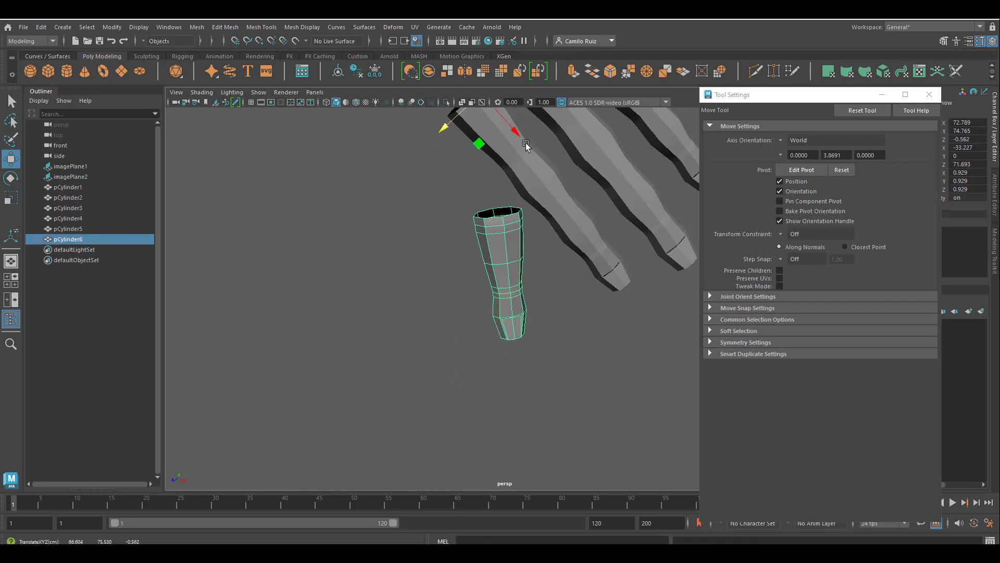
drag(515, 132, 387, 70)
alt+drag(468, 238, 409, 209)
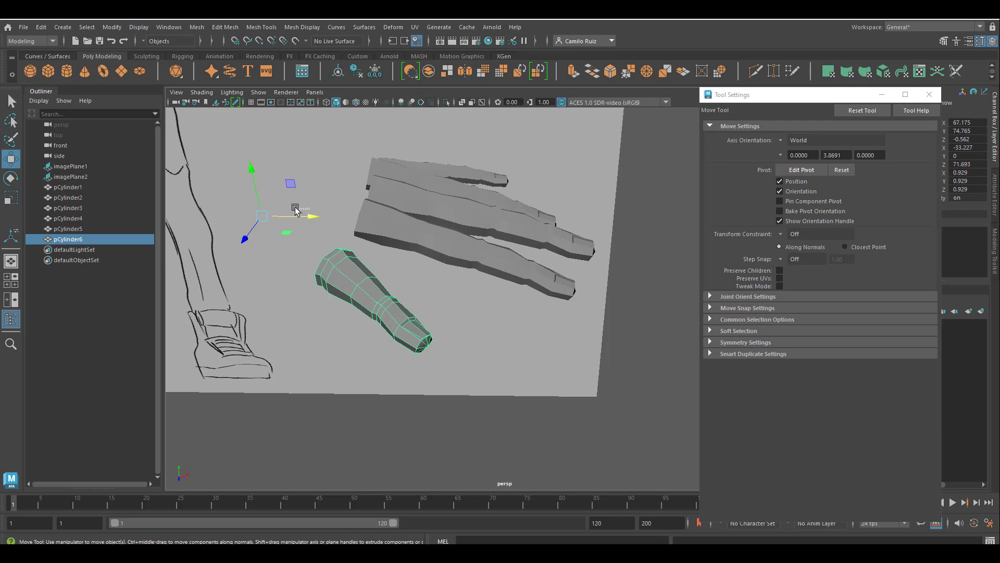
Center the pivot of the thumb piece
click(306, 231)
click(340, 287)
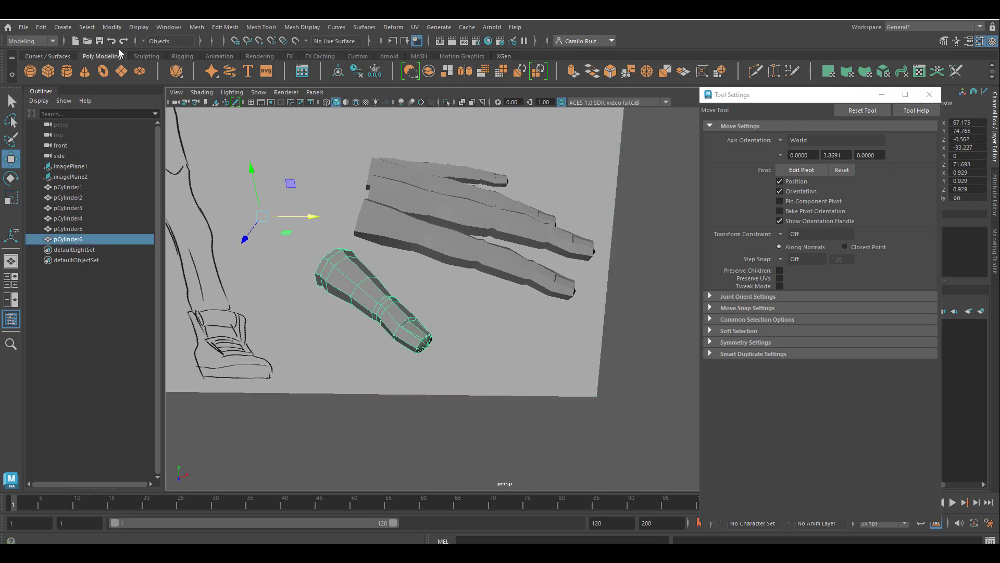
click(116, 28)
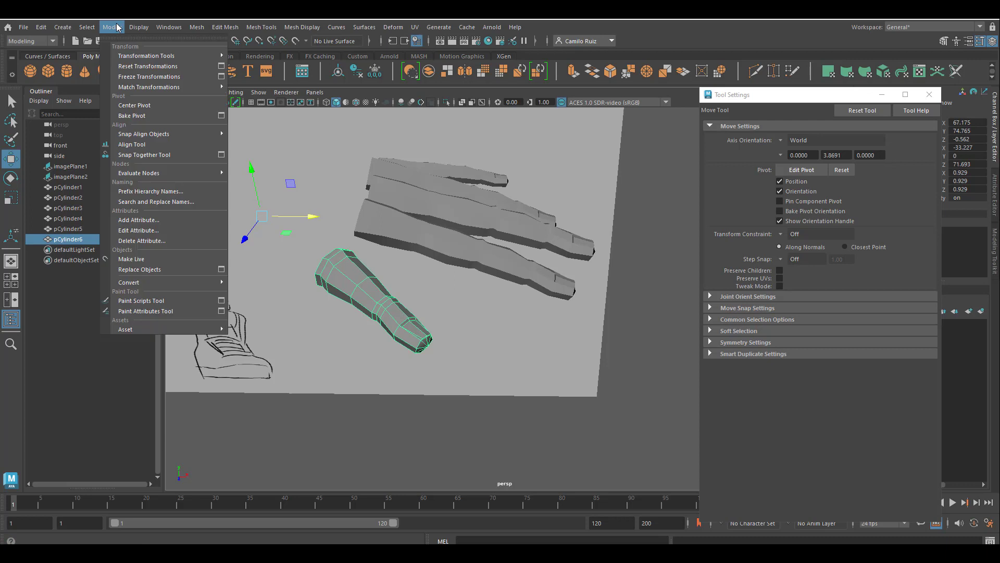
click(157, 105)
Move the thumb piece under the hand to about X 66.4 and Z -1.9
alt+drag(271, 267, 303, 288)
drag(410, 320, 395, 324)
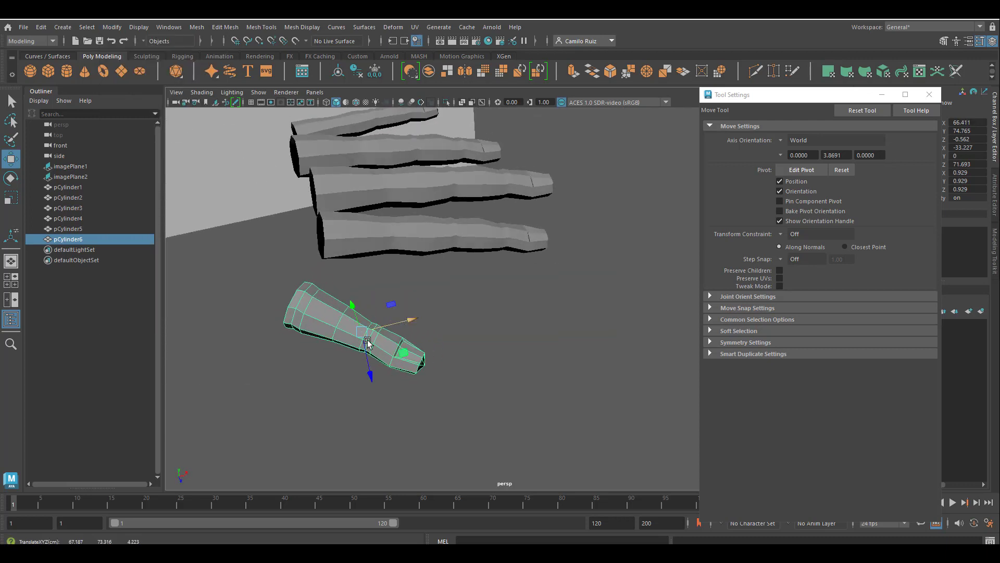
mouse_move(371, 361)
mouse_down()
mouse_move(376, 280)
mouse_move(394, 306)
mouse_up()
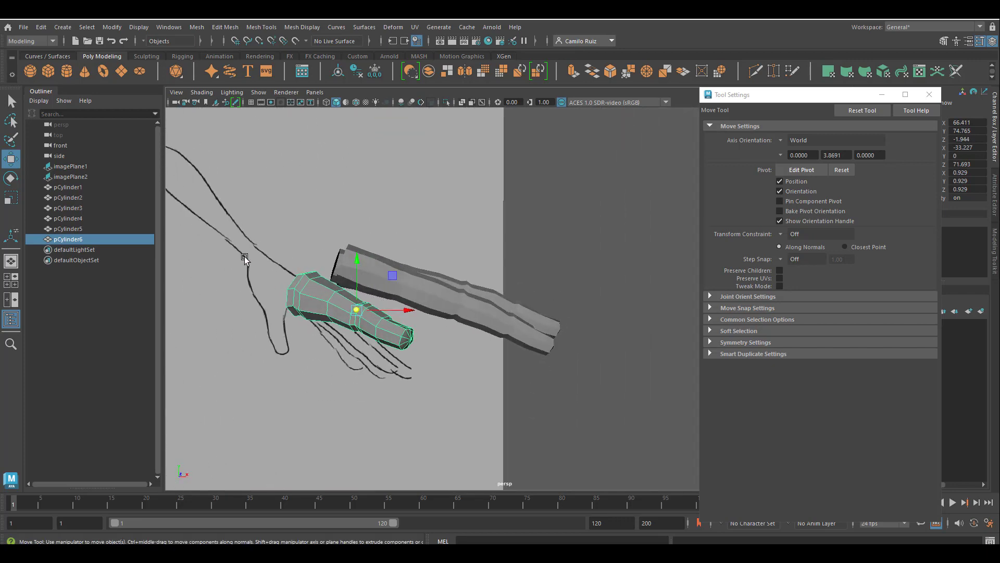
Switch to the front orthographic view and examine the thumb piece against the hand reference drawing
key(space)
key(space)
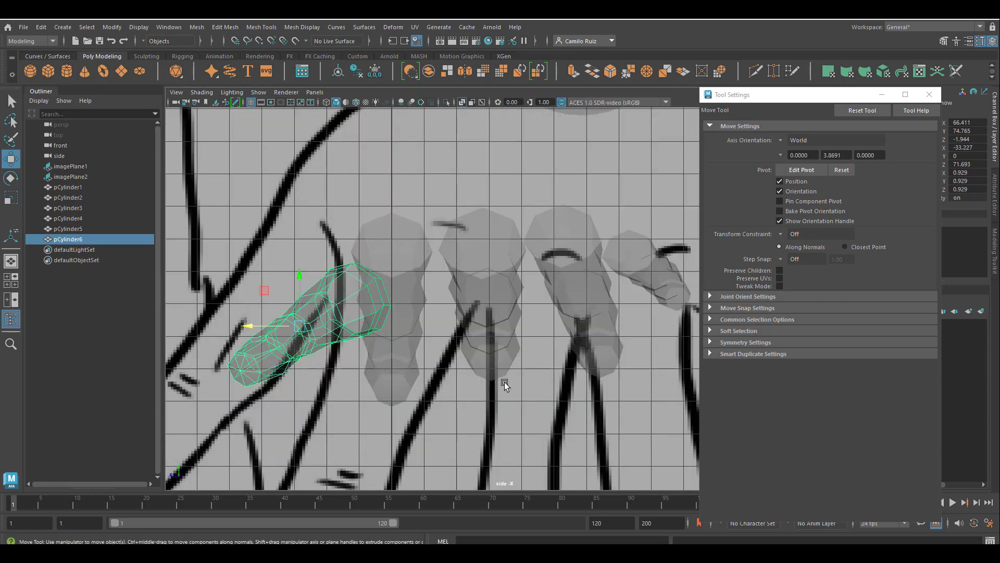
key(space)
key(space)
scroll(380, 361, down, 5)
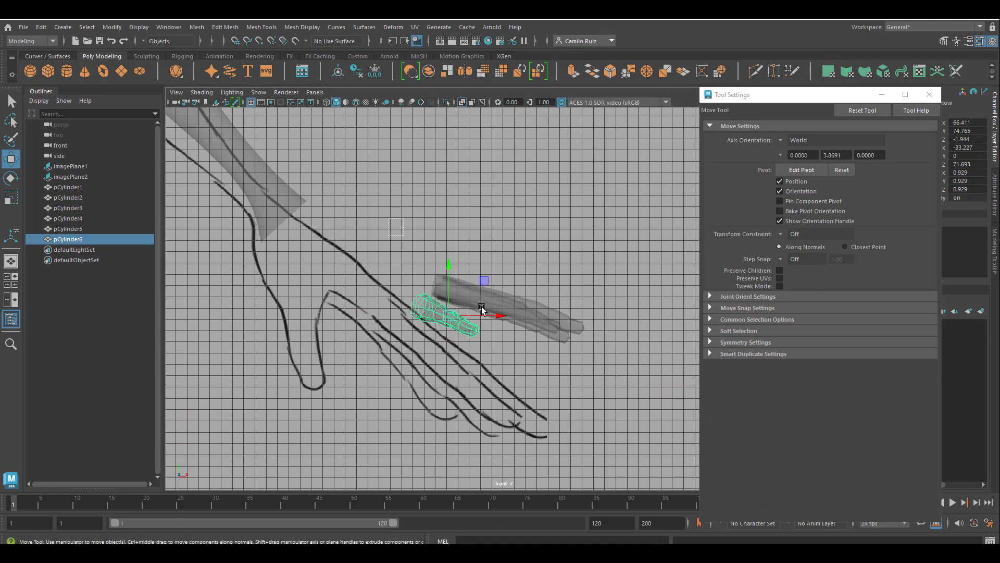
shift+drag(482, 309, 628, 441)
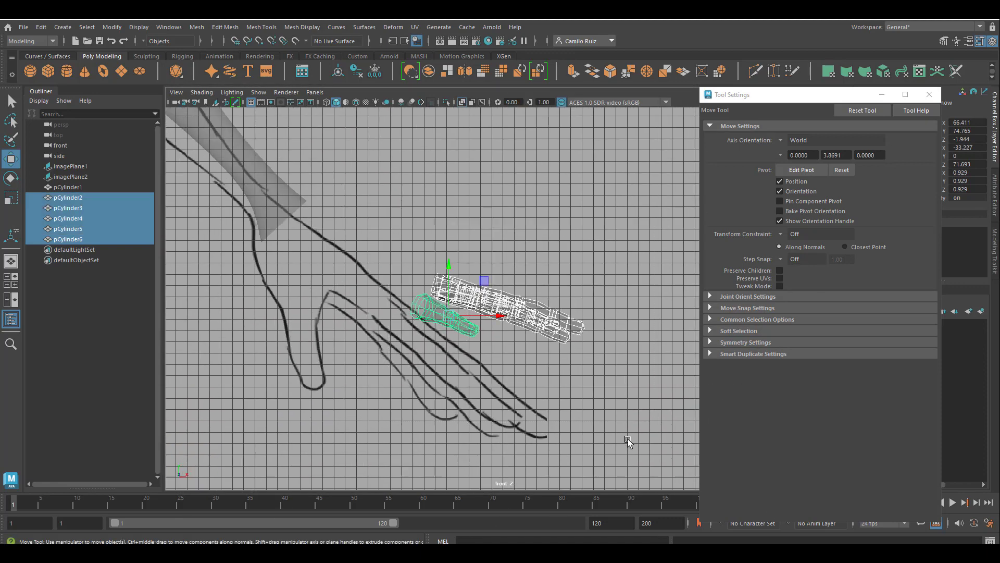
drag(496, 313, 396, 312)
mouse_move(408, 336)
alt+right_down()
mouse_move(430, 364)
mouse_move(524, 367)
mouse_move(558, 347)
alt+right_up()
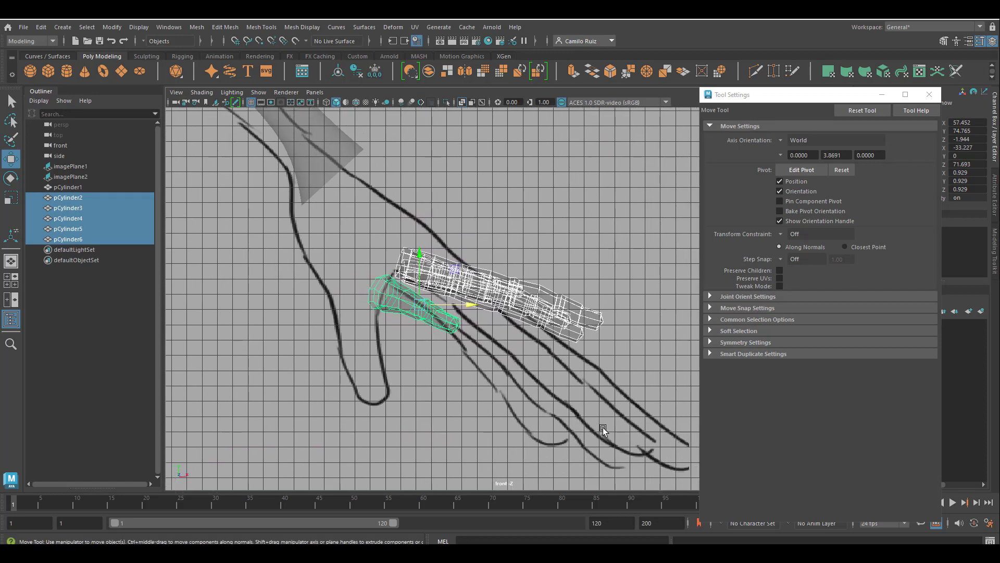
alt+right_drag(603, 429, 503, 349)
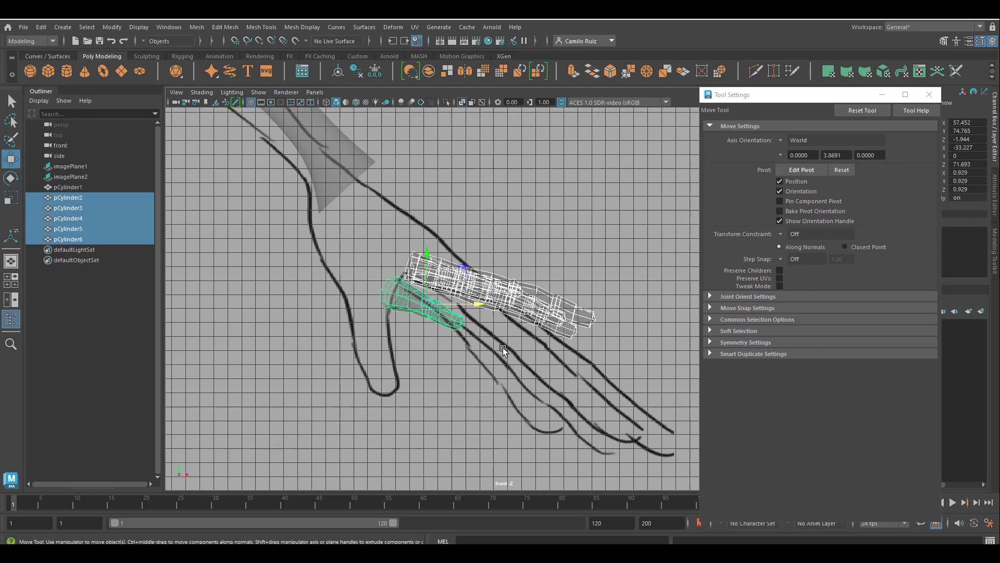
Reselect only the thumb piece and rotate it freely to follow the reference hand's thumb
click(11, 198)
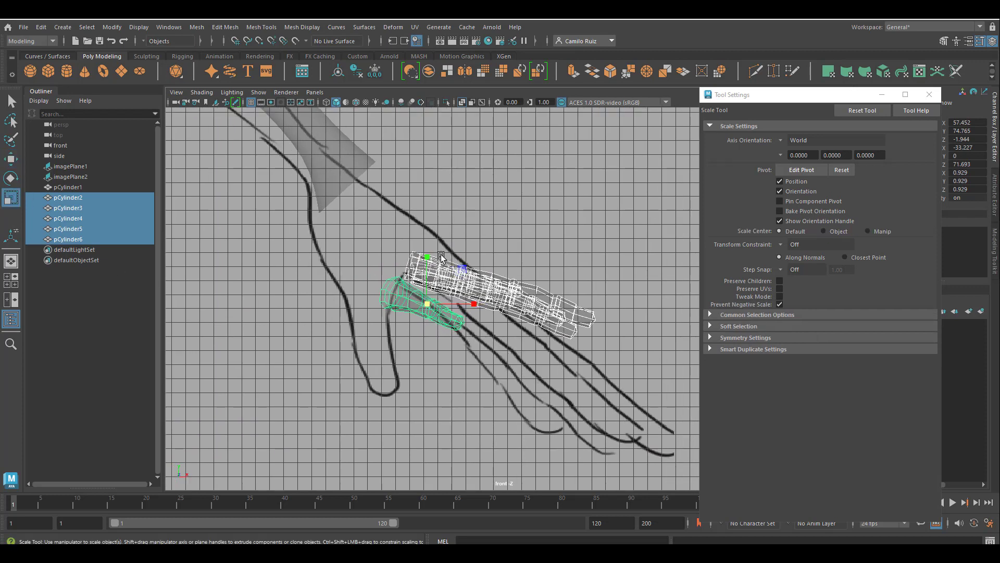
click(9, 179)
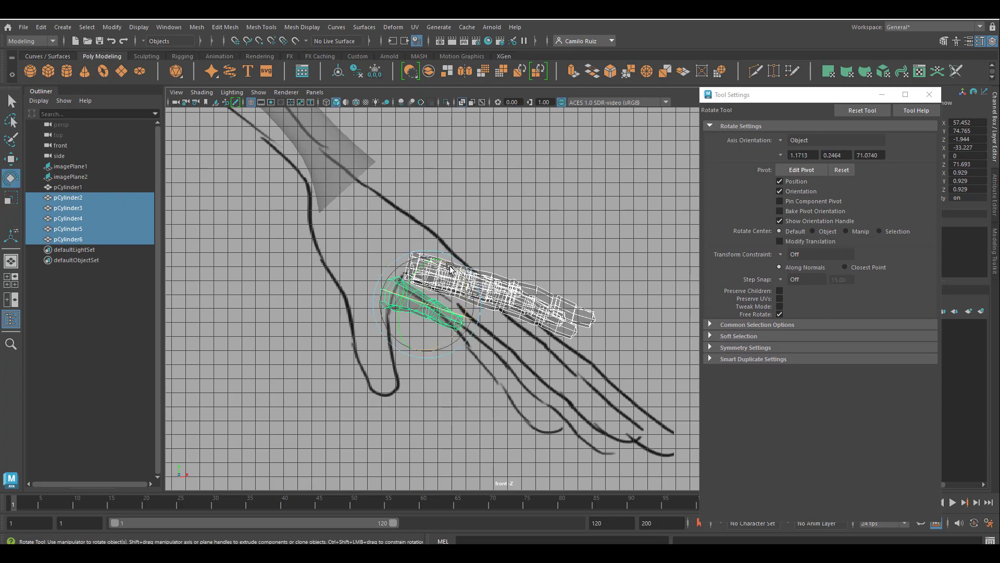
click(363, 232)
click(396, 294)
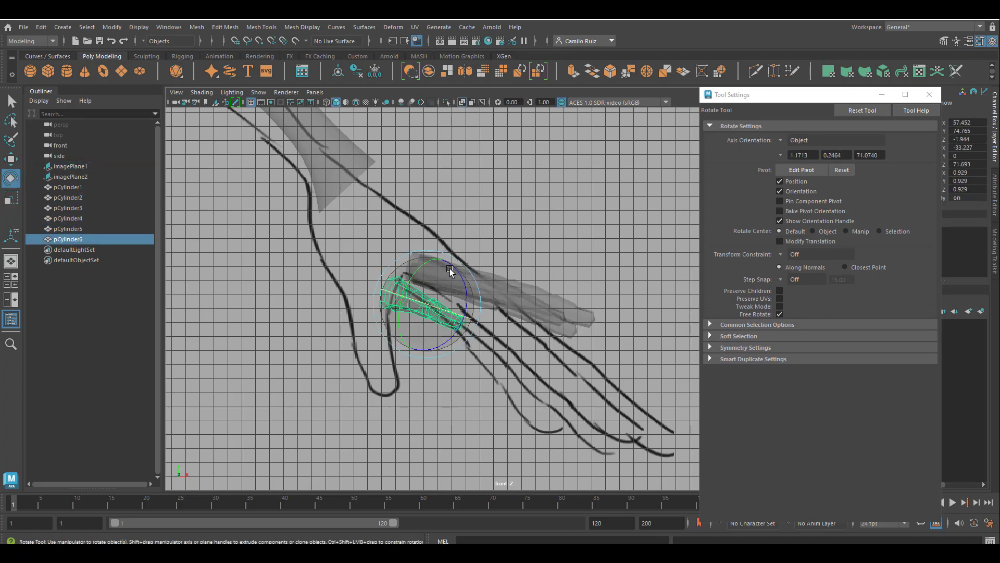
drag(461, 281, 466, 366)
key(w)
click(15, 205)
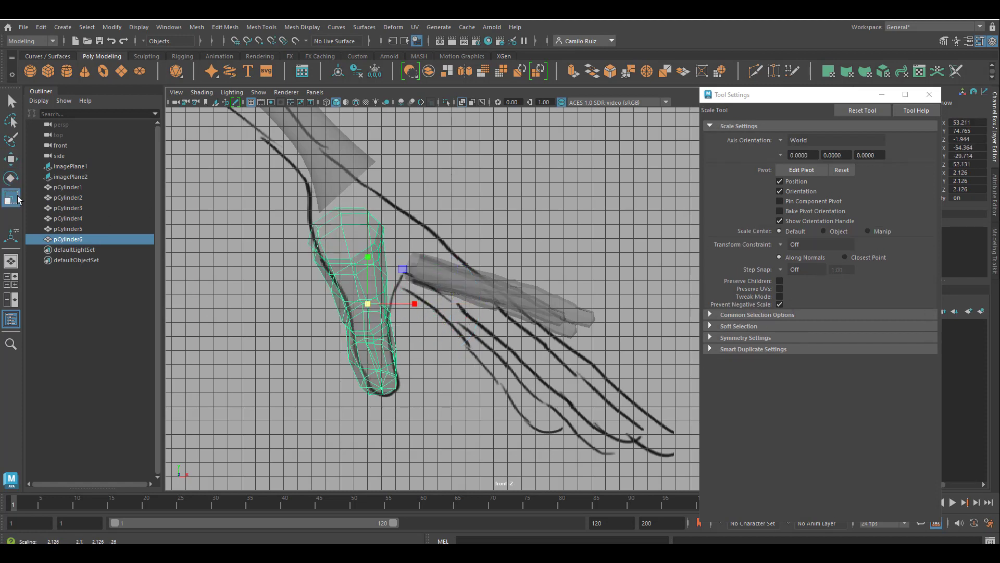
Move the thumb piece slightly left and up against the reference thumb
key(w)
drag(400, 305, 335, 319)
key(space)
key(space)
drag(362, 271, 361, 262)
Select all four finger pieces together and move them slightly down
key(space)
key(space)
click(483, 309)
key(space)
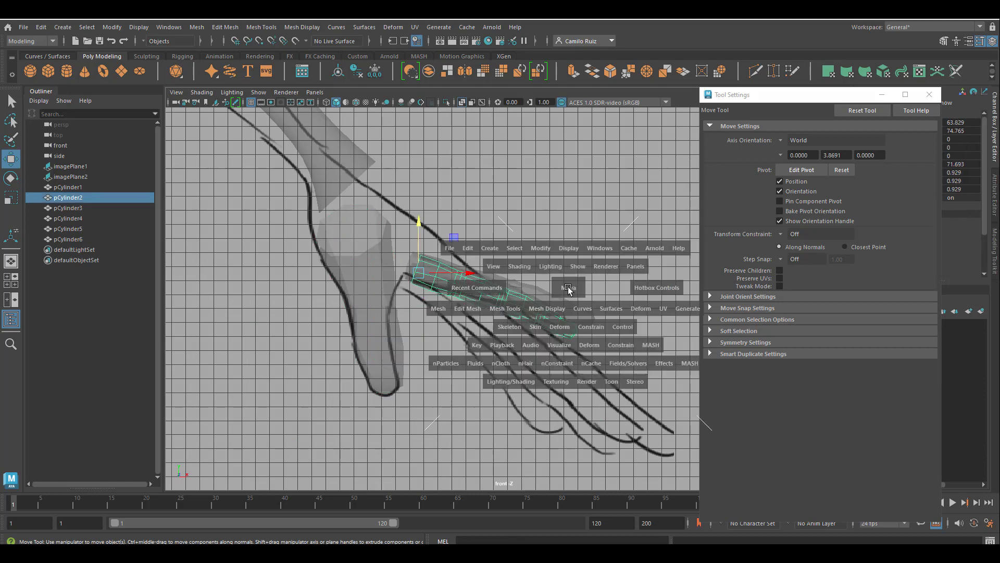
key(space)
key(space)
key(space)
drag(594, 245, 444, 300)
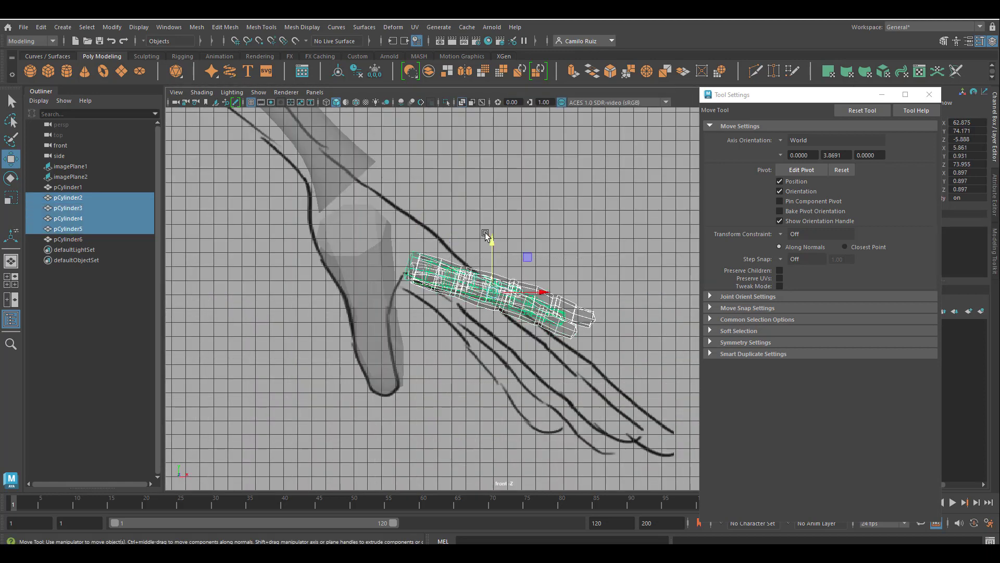
mouse_move(490, 242)
mouse_down()
mouse_move(493, 230)
mouse_move(473, 225)
mouse_move(477, 241)
mouse_move(510, 245)
mouse_move(474, 245)
mouse_move(496, 252)
mouse_up()
Scale the ring finger piece up to about 1.44 and move it along the reference ring finger
key(e)
click(797, 140)
click(789, 150)
click(472, 190)
click(460, 247)
click(11, 159)
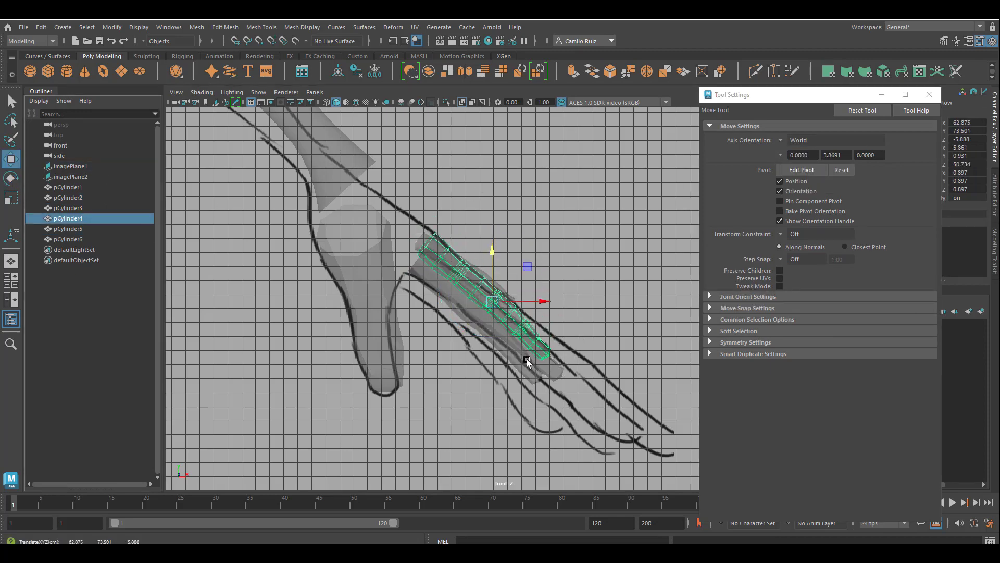
click(550, 374)
click(517, 313)
key(r)
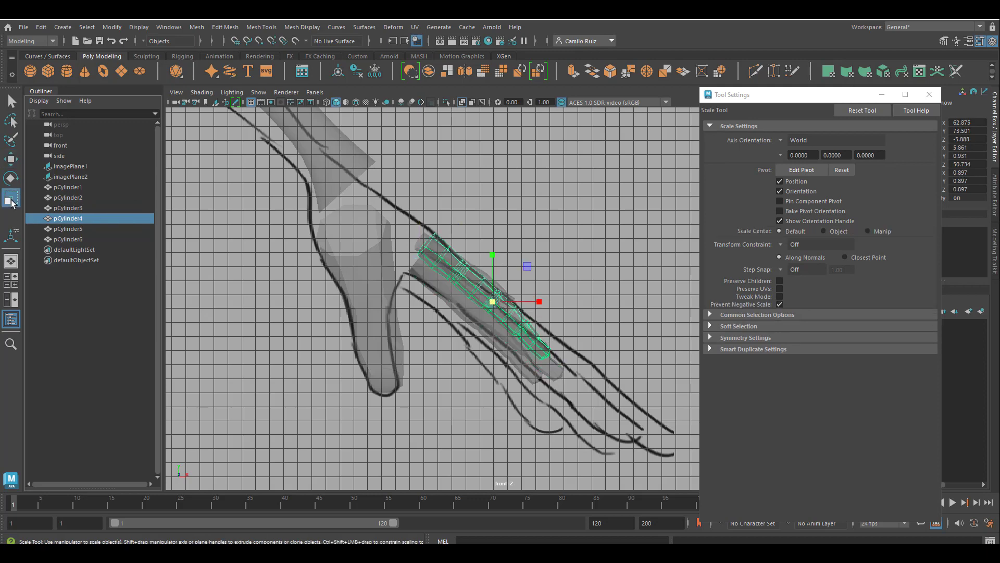
drag(493, 301, 315, 269)
key(w)
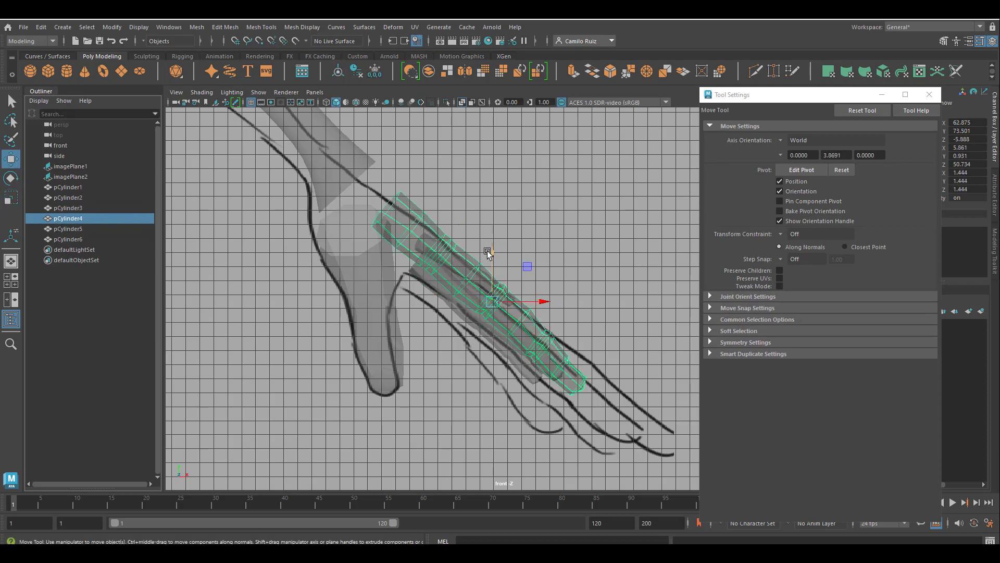
drag(493, 301, 518, 331)
drag(518, 278, 541, 306)
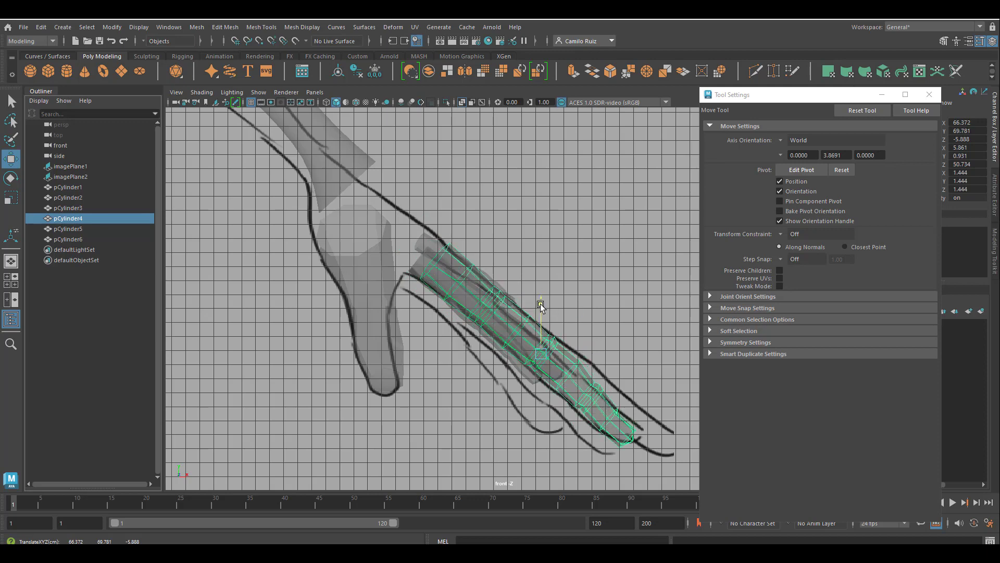
Inspect the finger pieces in the perspective and front views and select the little finger piece
drag(591, 351, 589, 352)
key(space)
key(space)
alt+drag(615, 273, 344, 367)
alt+middle_drag(443, 357, 555, 366)
click(458, 348)
shift+click(473, 328)
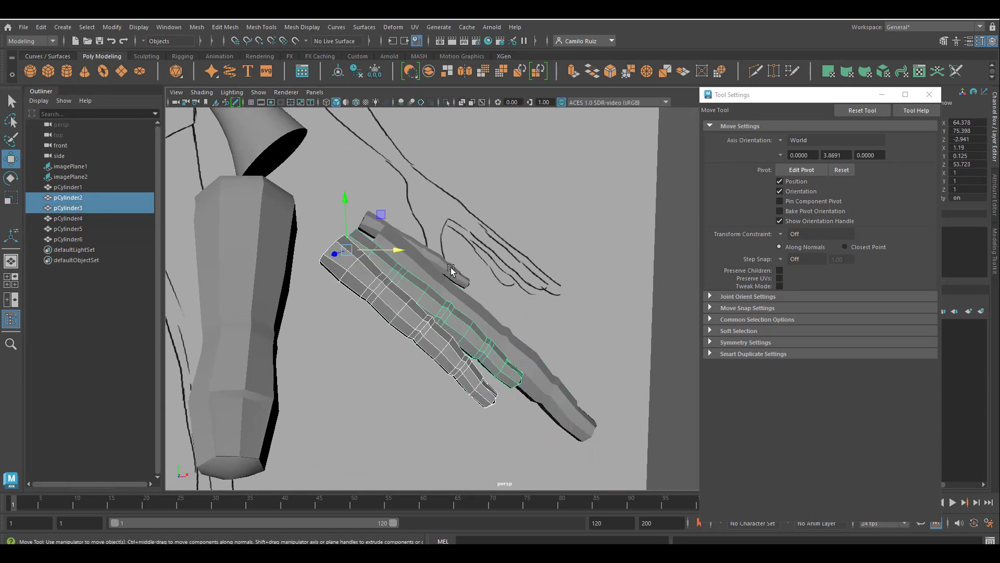
click(452, 273)
shift+click(439, 346)
shift+click(429, 313)
key(space)
drag(412, 286, 362, 407)
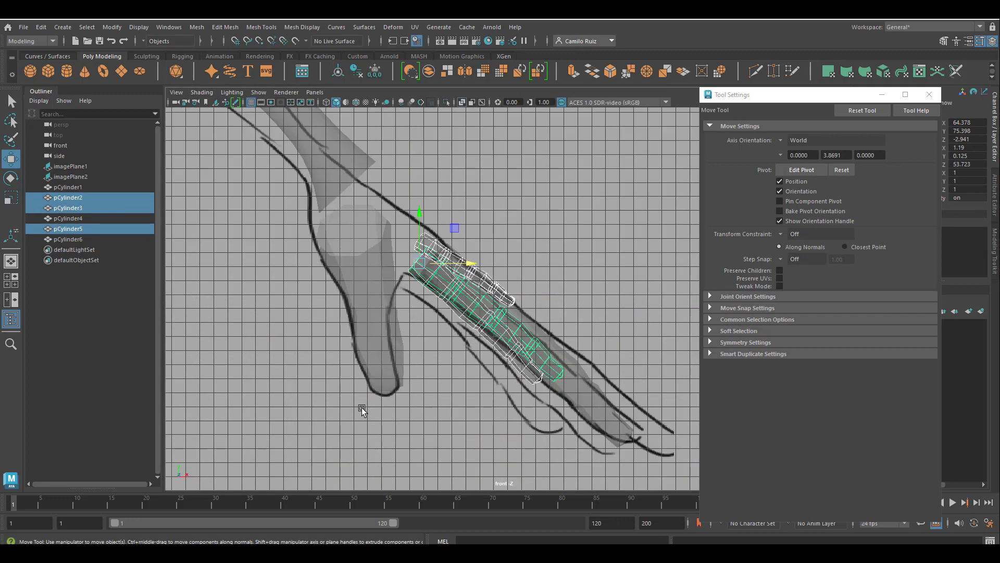
click(16, 200)
drag(419, 264, 521, 308)
click(386, 240)
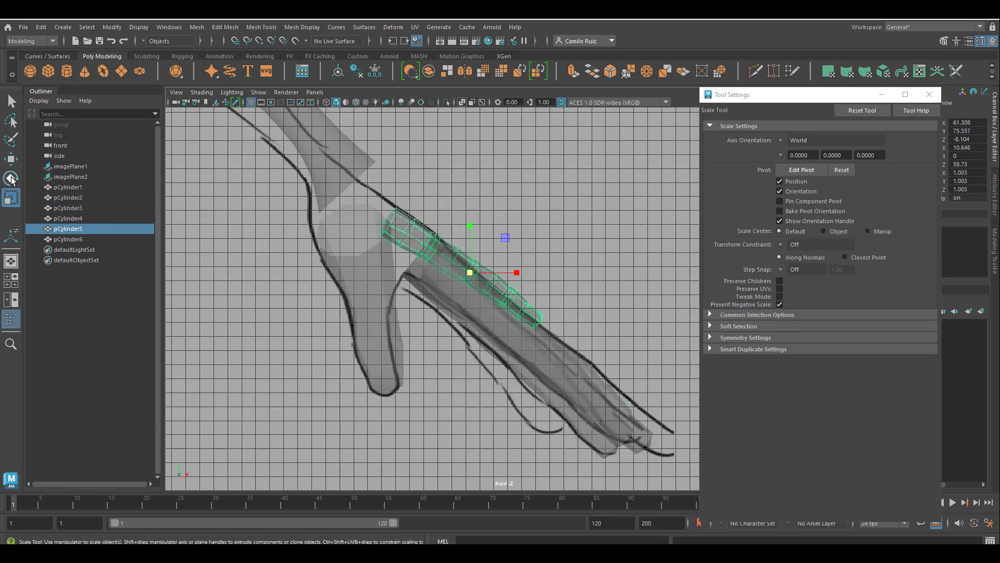
Move and rotate the little finger piece so it lies along the reference little finger
click(12, 161)
drag(471, 224, 473, 257)
drag(520, 306, 556, 306)
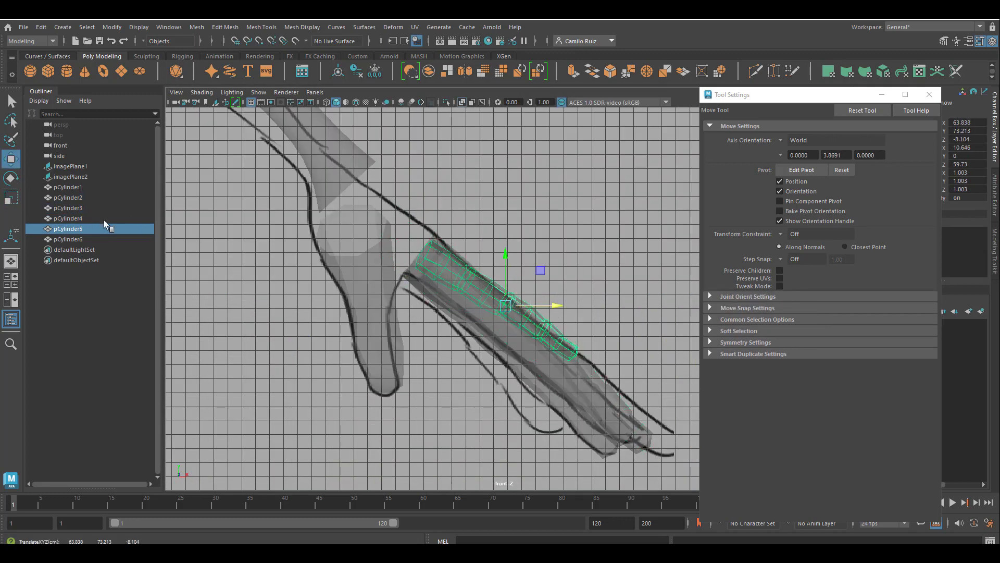
click(11, 198)
click(11, 179)
drag(461, 290, 465, 284)
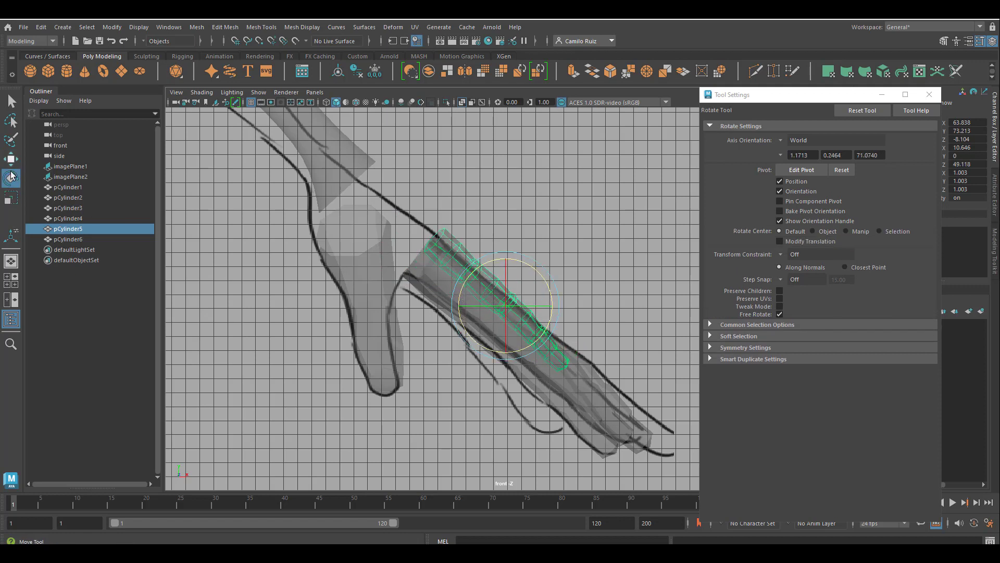
click(12, 162)
drag(505, 256, 506, 310)
drag(558, 361, 546, 361)
drag(495, 309, 495, 288)
mouse_move(547, 340)
mouse_down()
mouse_move(527, 361)
mouse_move(535, 339)
mouse_up()
click(11, 198)
click(13, 159)
drag(494, 293, 495, 307)
drag(546, 354, 544, 354)
Select and zoom in on the finger pieces to compare them with the reference hand in the front view
click(618, 420)
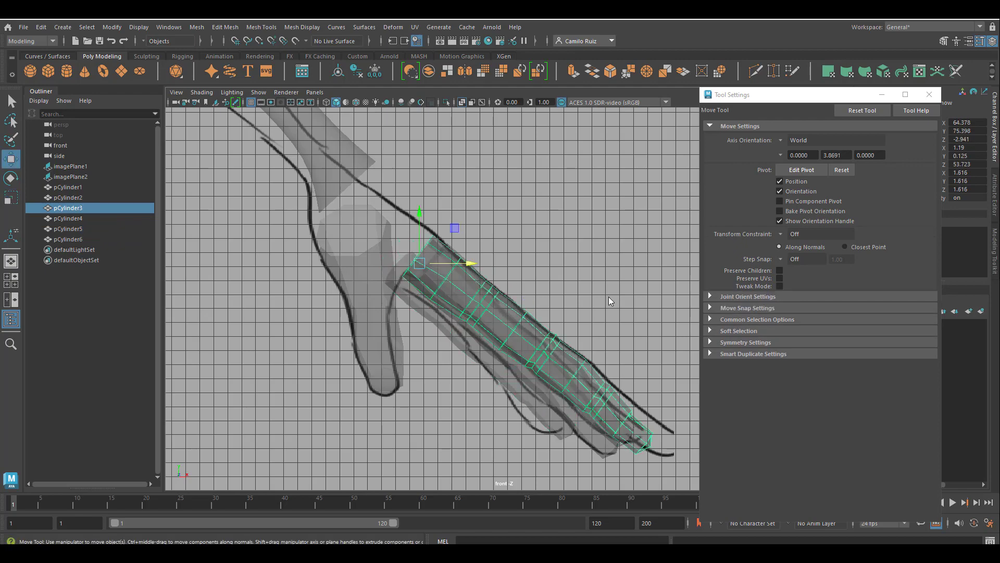
key(space)
key(space)
click(548, 392)
key(space)
key(space)
scroll(588, 423, up, 1)
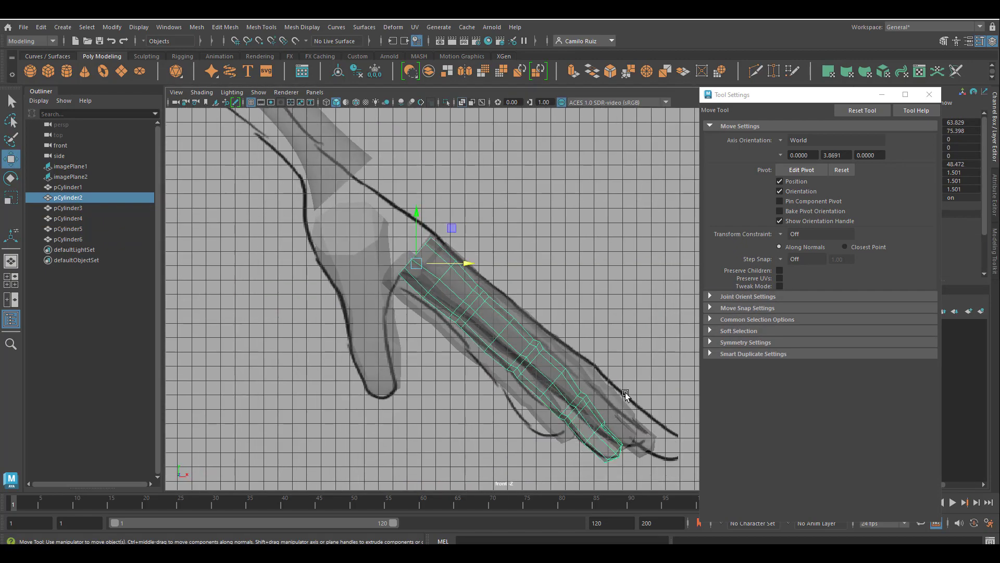
alt+middle_drag(626, 394, 547, 349)
click(571, 394)
key(space)
alt+middle_drag(614, 234, 561, 227)
scroll(561, 227, up, 4)
Scale the middle finger piece to about 1.71, then rotate and move it along the reference middle finger
key(space)
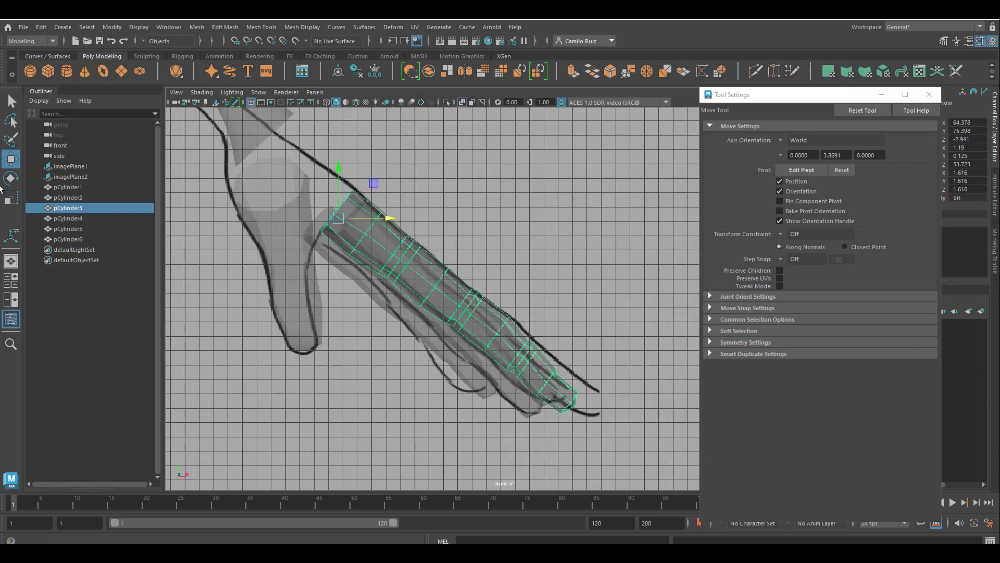
click(11, 198)
drag(339, 217, 379, 204)
click(11, 179)
key(space)
key(space)
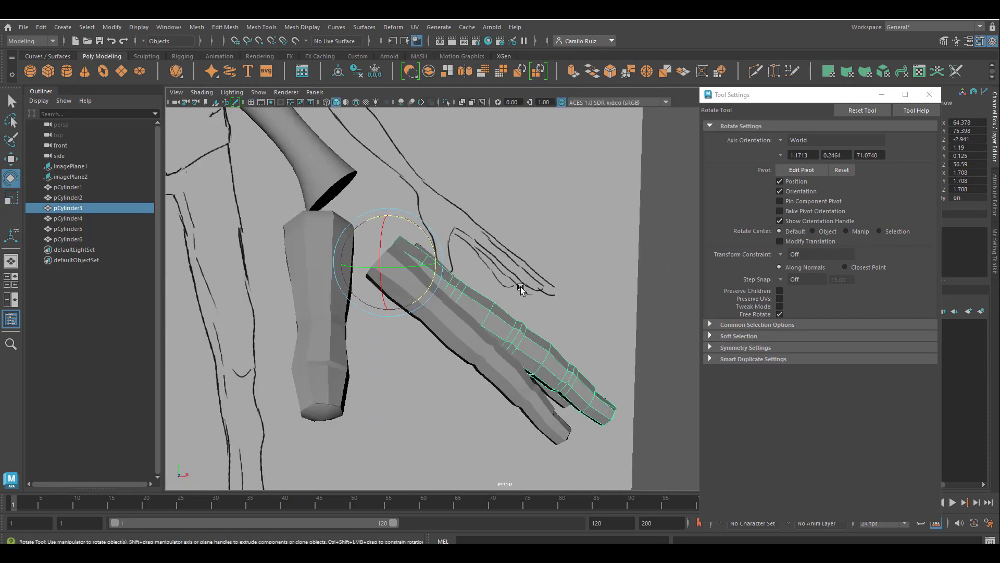
key(space)
key(space)
alt+middle_drag(603, 433, 564, 354)
click(387, 271)
drag(362, 170, 368, 159)
click(11, 159)
mouse_move(352, 193)
mouse_down()
mouse_move(369, 193)
mouse_move(380, 216)
mouse_move(434, 192)
mouse_move(452, 216)
mouse_up()
click(11, 179)
click(464, 338)
click(13, 161)
click(12, 178)
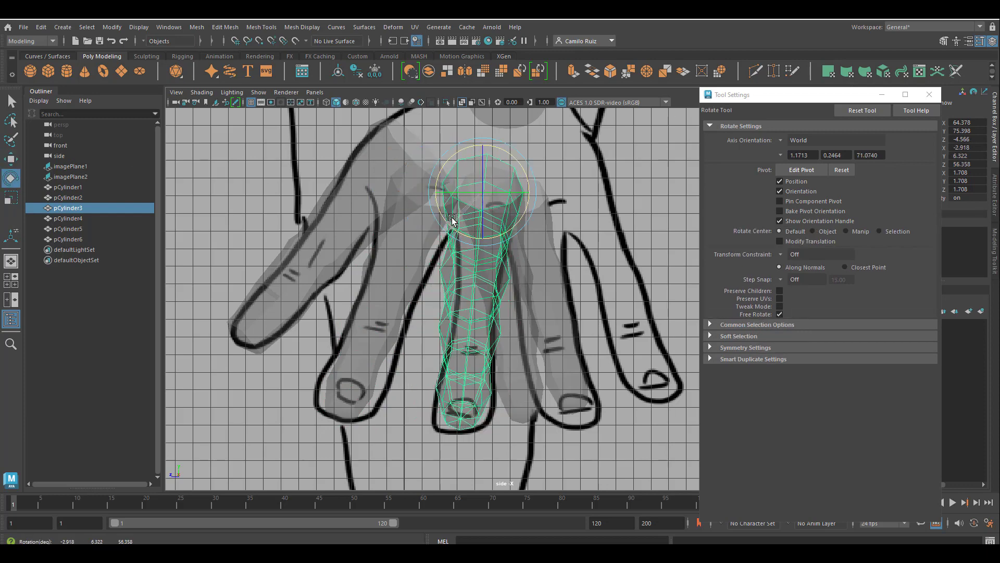
Try moving the ring finger piece in the side view, then undo the move
click(521, 301)
key(space)
key(space)
key(space)
key(space)
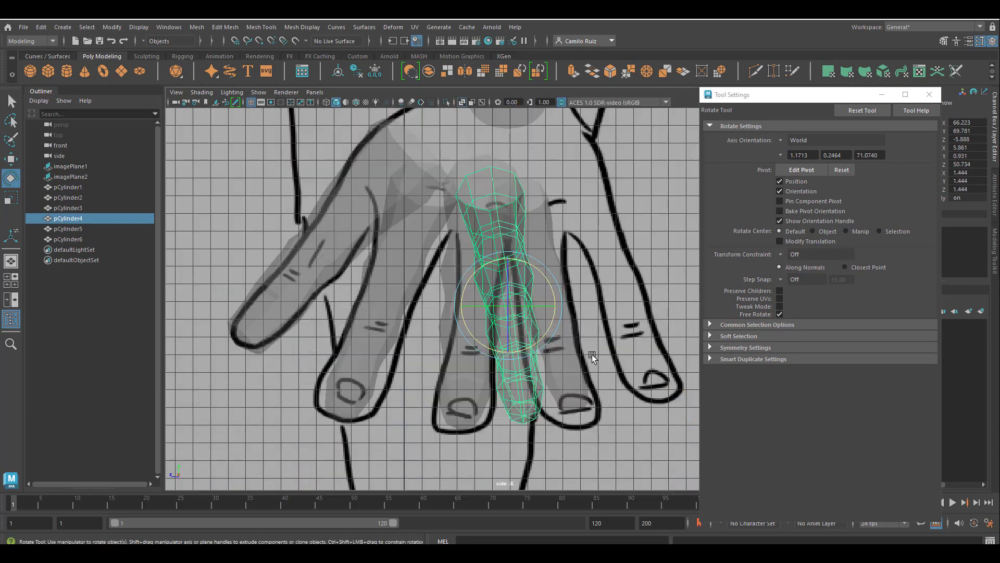
click(930, 95)
click(11, 159)
drag(508, 297, 494, 304)
drag(491, 305, 554, 348)
key(ctrl+z)
key(ctrl+z)
Select the little finger and thumb pieces and check them in the four-view layout
click(510, 228)
click(520, 257)
click(520, 285)
key(e)
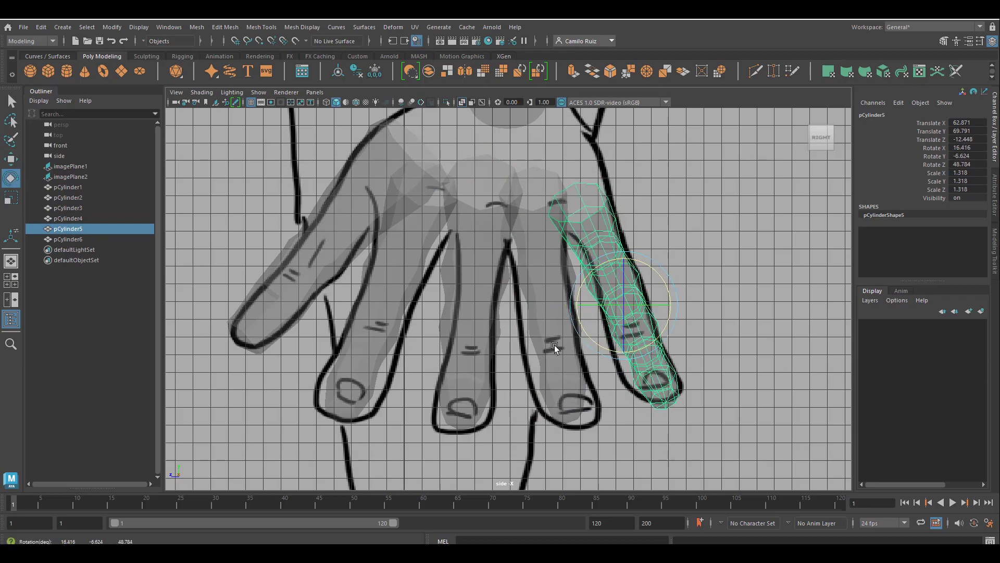
key(space)
key(space)
alt+drag(457, 308, 503, 368)
click(509, 364)
scroll(658, 305, down, 4)
key(space)
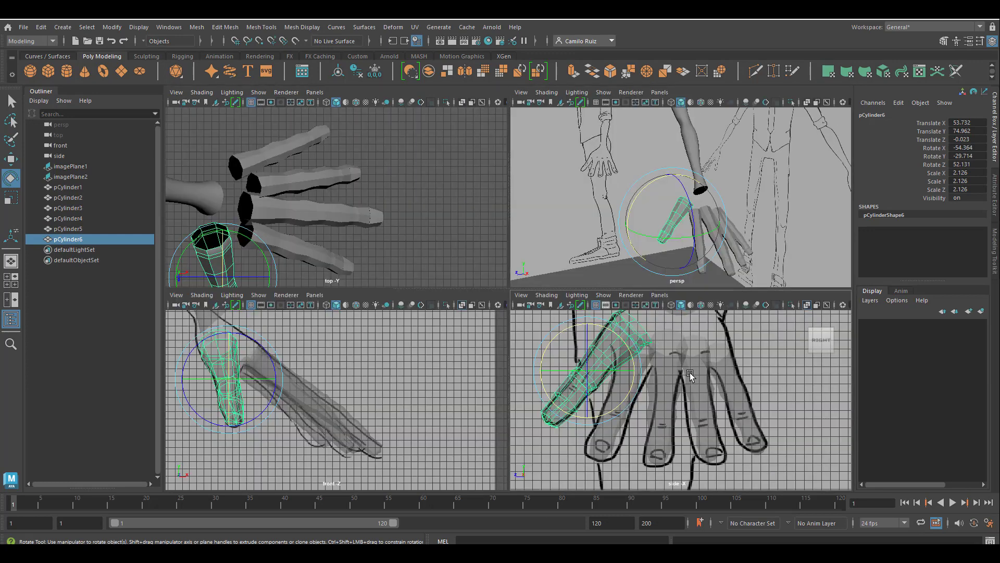
key(space)
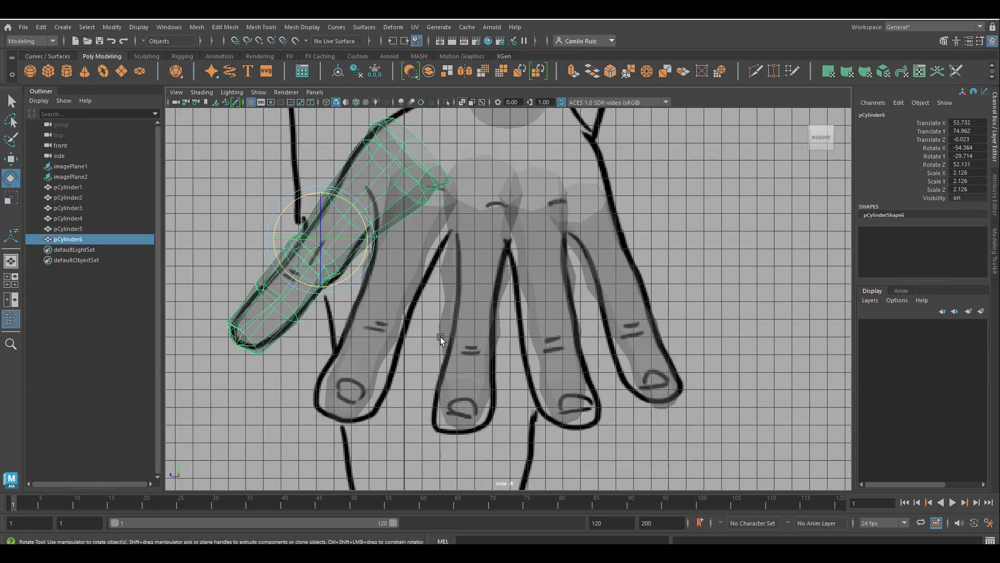
Rotate the thumb piece downward in the side view
click(368, 251)
right_drag(367, 252, 368, 369)
right_drag(316, 250, 315, 250)
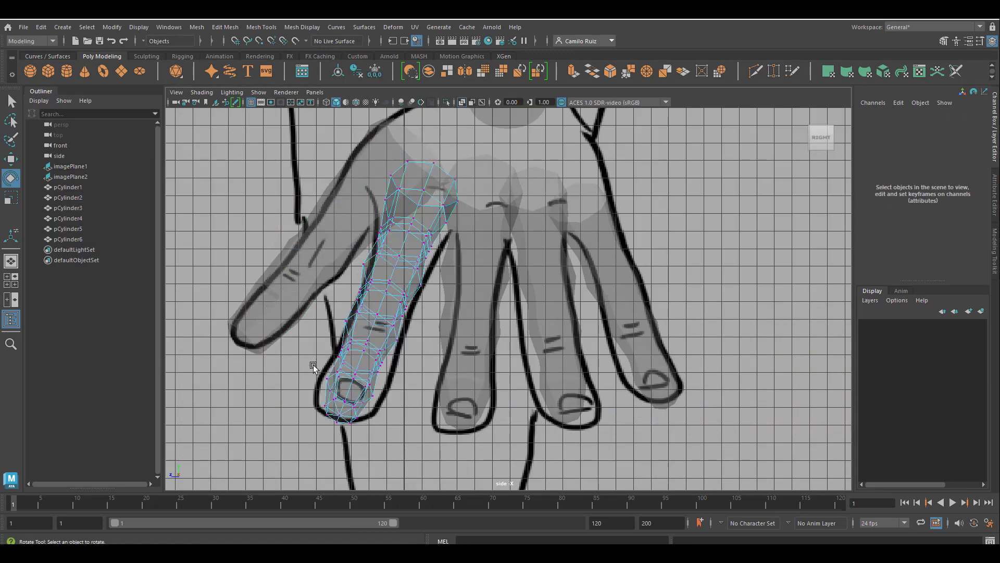
Select the index finger piece's tip vertices and scale and move them to match the reference fingertip
drag(310, 359, 384, 431)
key(w)
key(r)
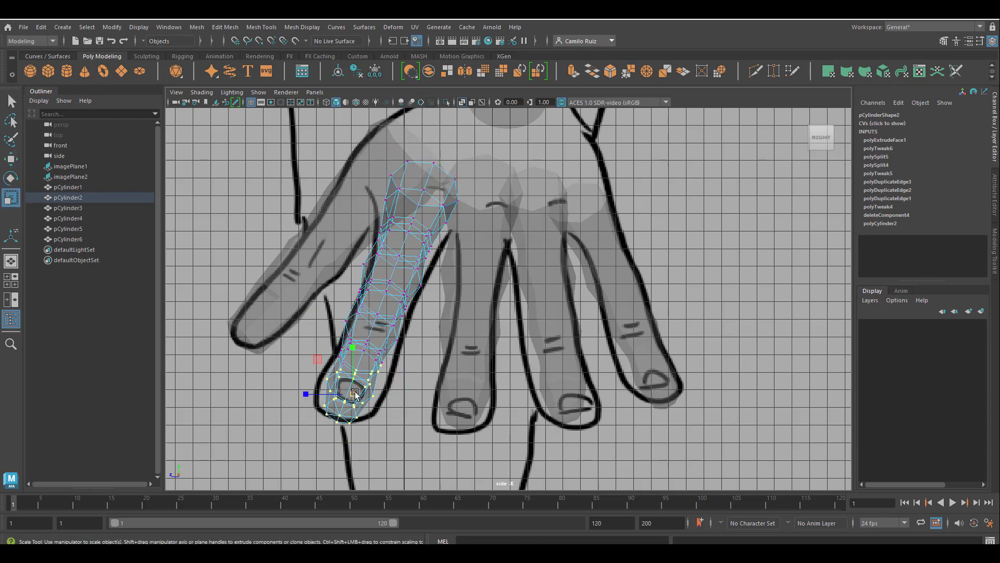
mouse_move(354, 394)
mouse_down()
mouse_move(363, 402)
mouse_move(361, 389)
mouse_up()
right_drag(350, 252, 349, 283)
drag(315, 327, 412, 457)
drag(359, 365, 365, 367)
drag(351, 251, 436, 306)
drag(395, 279, 403, 282)
Select edge loops on the middle finger piece and scale them to slim it toward the tip
click(459, 357)
right_drag(447, 315, 450, 234)
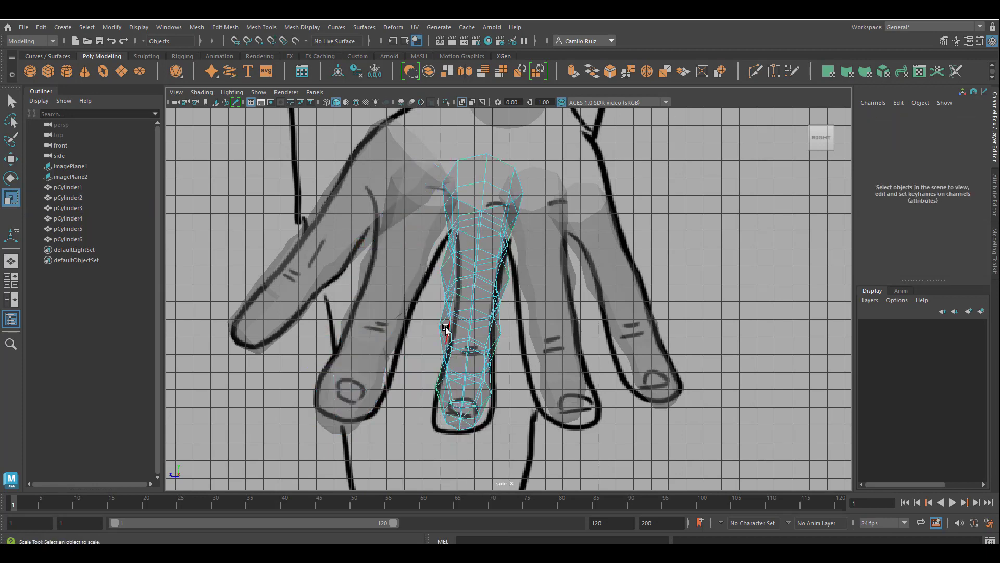
double_click(446, 329)
drag(469, 331, 462, 332)
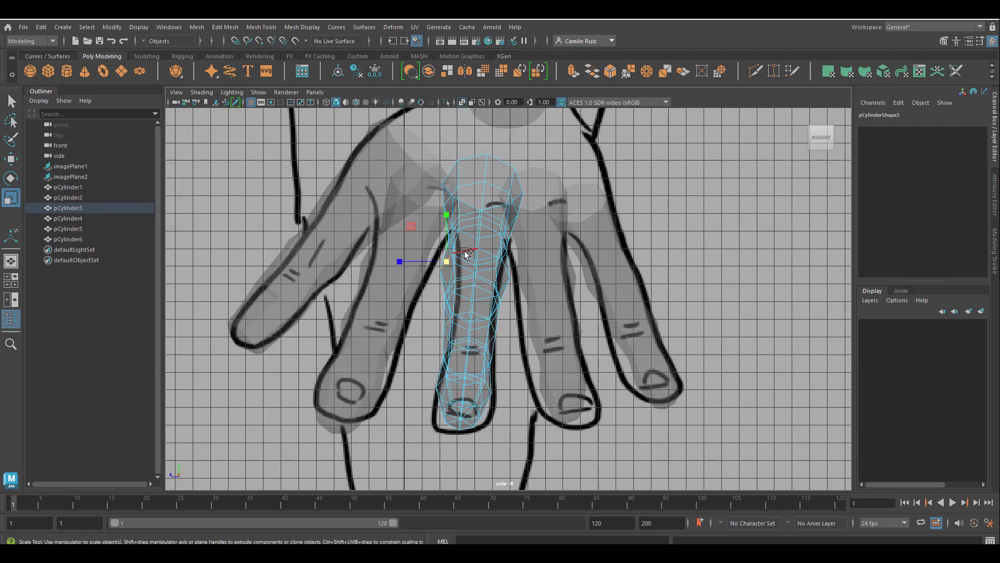
drag(466, 253, 472, 278)
double_click(457, 373)
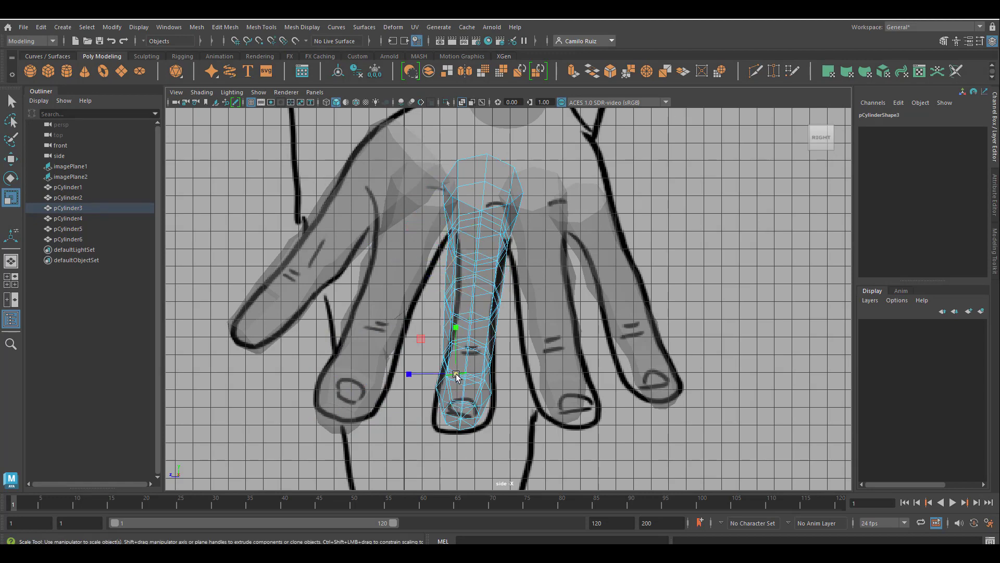
drag(464, 390, 467, 388)
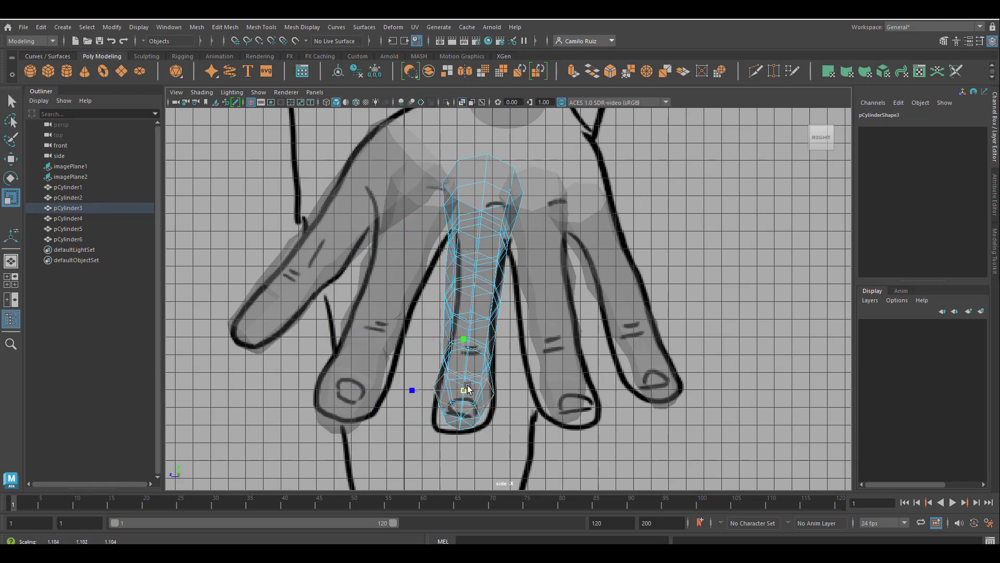
click(449, 409)
click(477, 419)
scroll(471, 417, up, 1)
right_drag(449, 417, 400, 419)
drag(497, 458, 470, 437)
click(10, 159)
drag(458, 377, 460, 384)
Select the index finger piece's tip vertices and move them slightly up
click(320, 420)
right_drag(317, 419, 282, 246)
drag(384, 458, 268, 342)
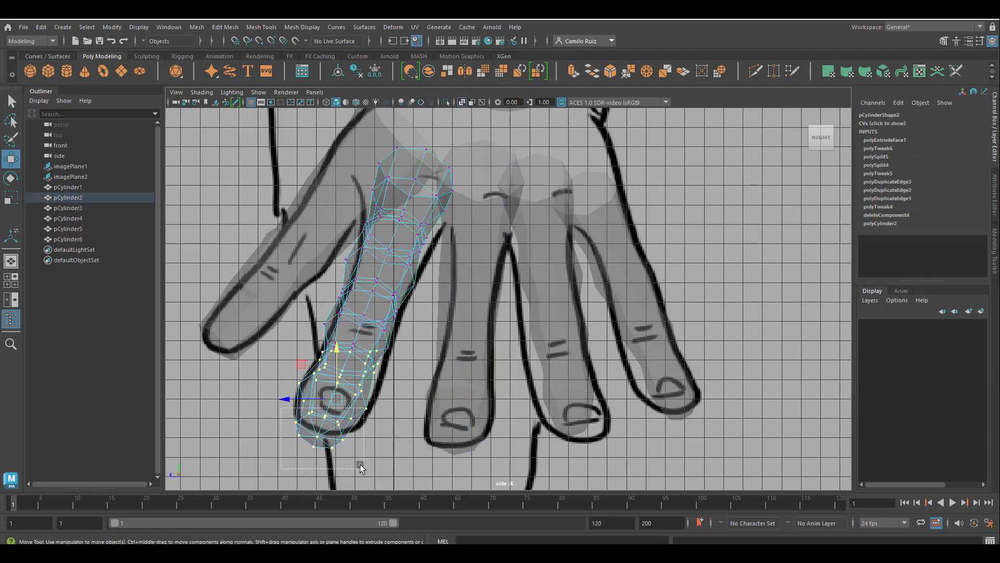
drag(360, 465, 361, 466)
drag(324, 395, 325, 383)
Move the ring finger piece left and rescale and shift its tip and middle sections to fit the reference finger
click(579, 404)
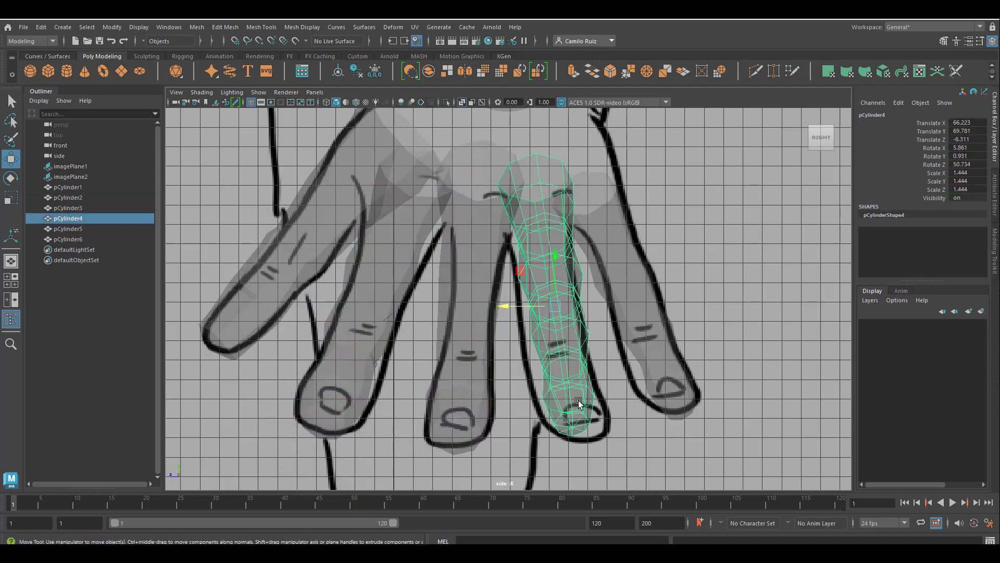
right_drag(552, 263, 516, 260)
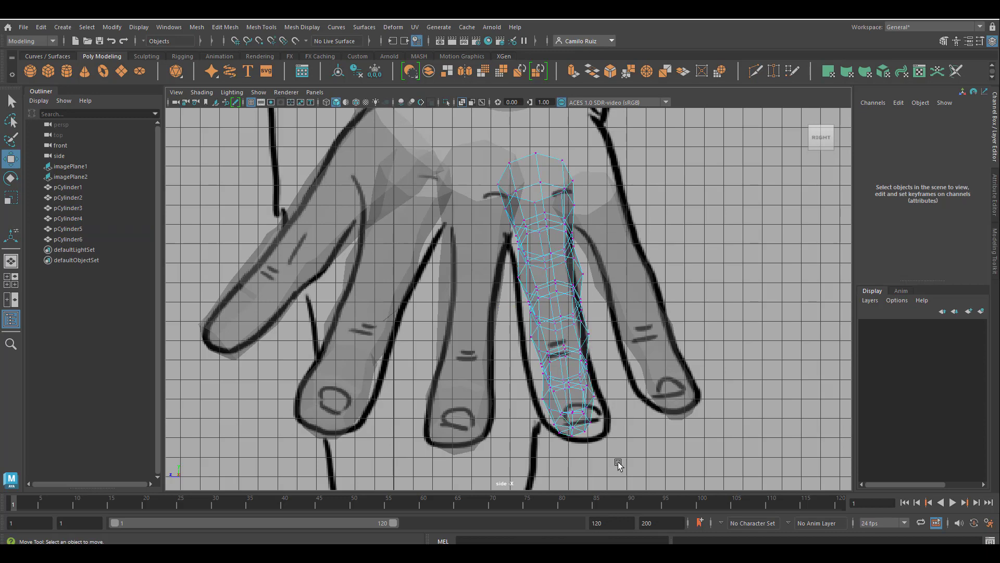
drag(616, 462, 529, 378)
click(11, 198)
drag(568, 407, 579, 408)
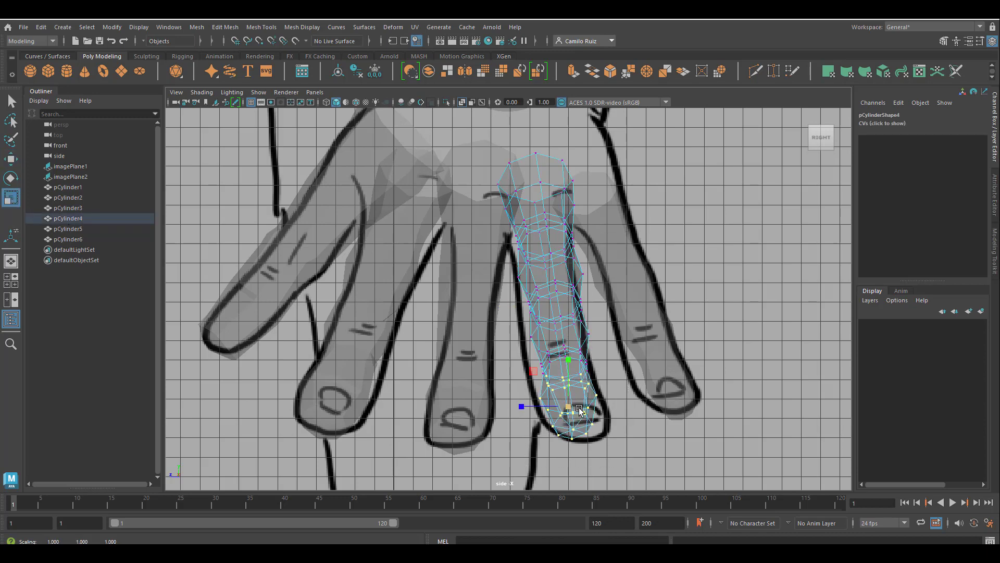
right_drag(541, 268, 573, 237)
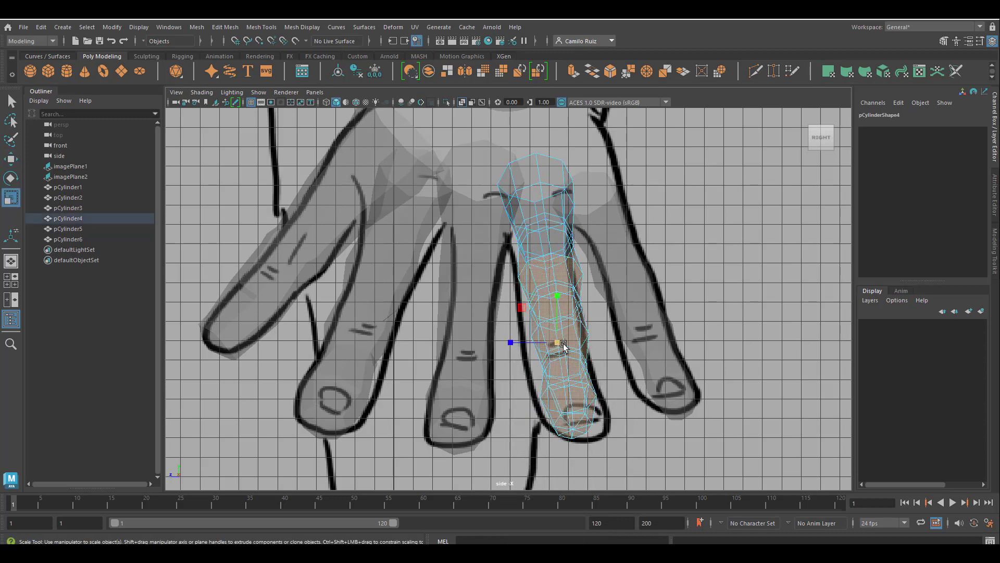
click(11, 159)
drag(511, 343, 515, 343)
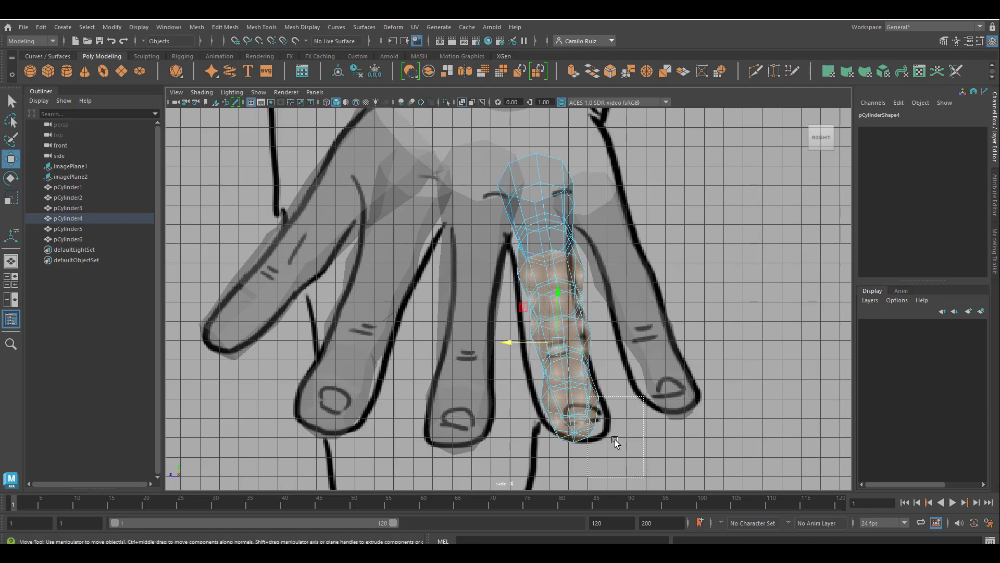
drag(614, 444, 534, 370)
drag(522, 387, 526, 385)
Select the thumb piece's tip vertices and move them left and down to fit the reference thumb tip
click(607, 361)
key(space)
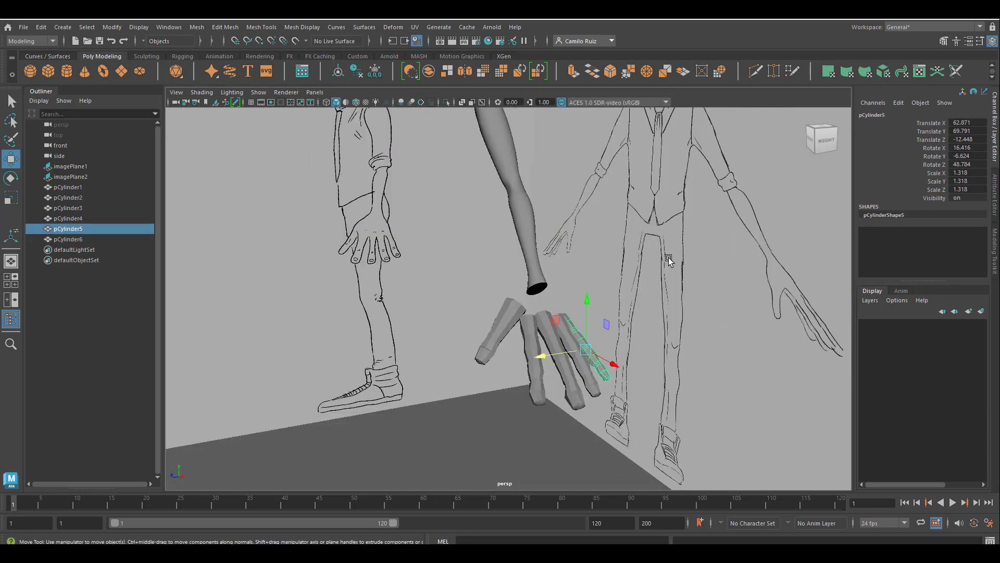
scroll(578, 378, up, 3)
alt+middle_drag(578, 378, 654, 393)
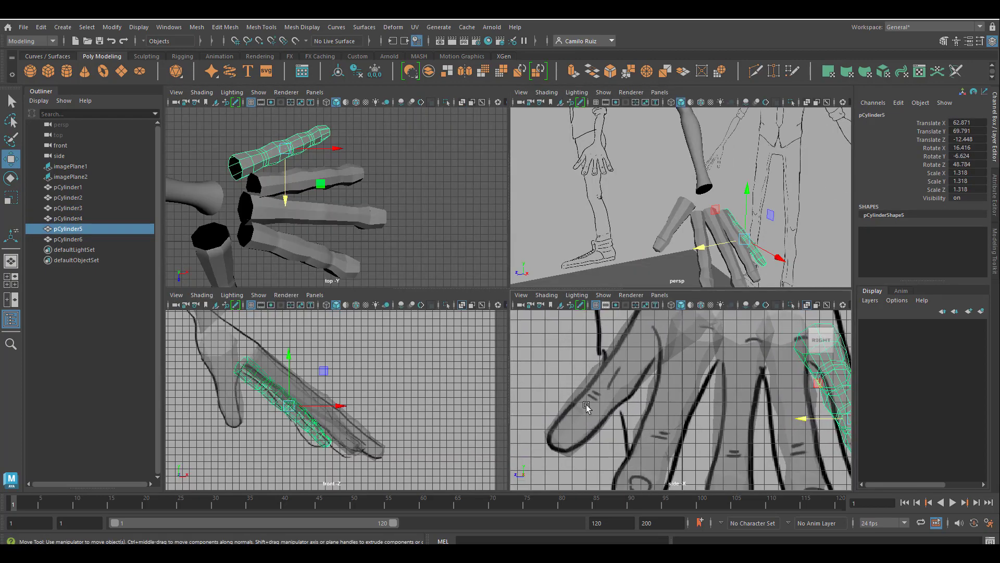
click(566, 443)
scroll(550, 436, up, 4)
alt+middle_drag(548, 432, 610, 403)
key(space)
right_drag(299, 252, 227, 256)
drag(330, 426, 293, 340)
drag(396, 349, 380, 268)
scroll(482, 266, down, 4)
drag(467, 246, 471, 247)
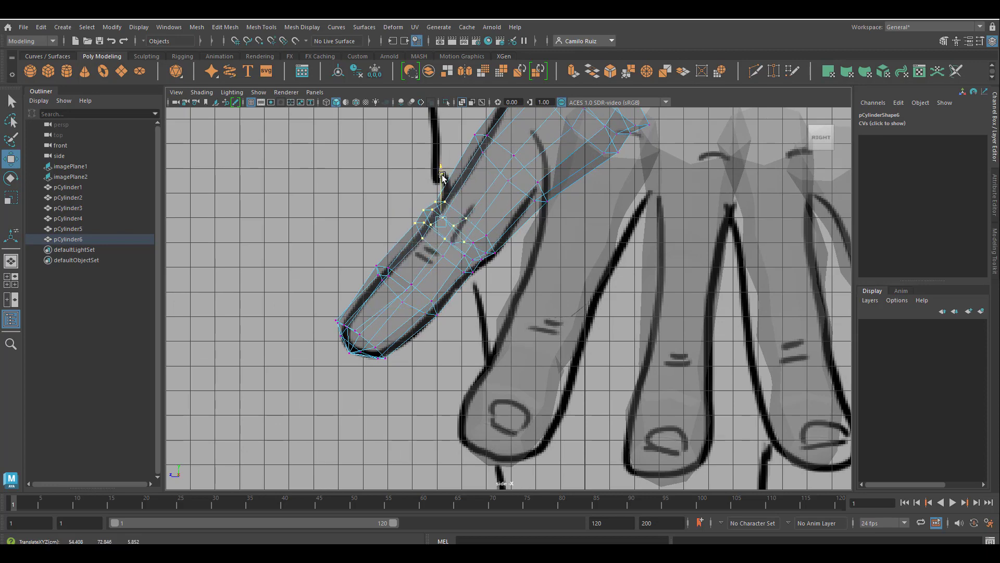
drag(382, 264, 382, 275)
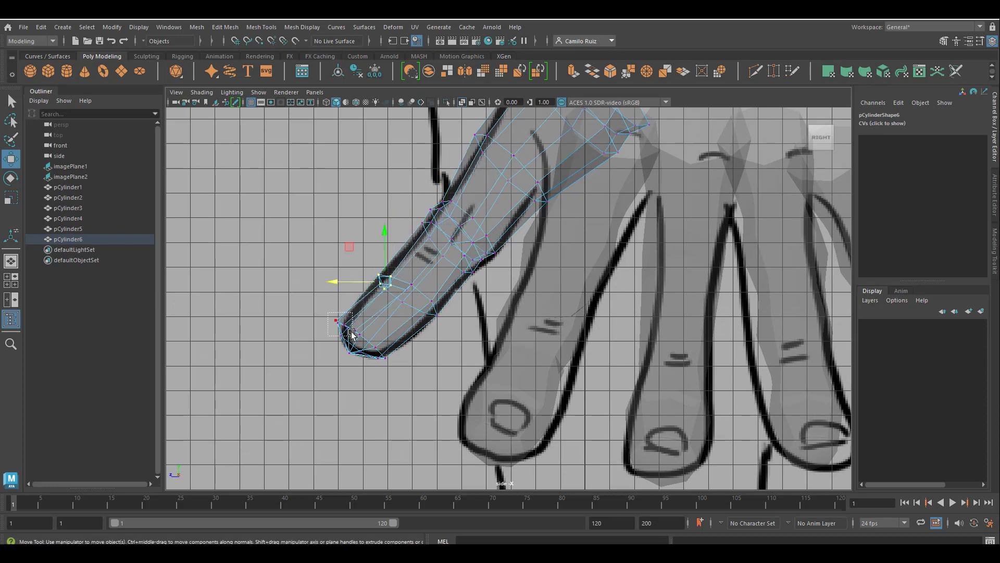
drag(352, 335, 352, 336)
drag(339, 327, 330, 328)
Select all five finger pieces and switch them to smooth mesh preview
click(566, 324)
scroll(490, 308, up, 4)
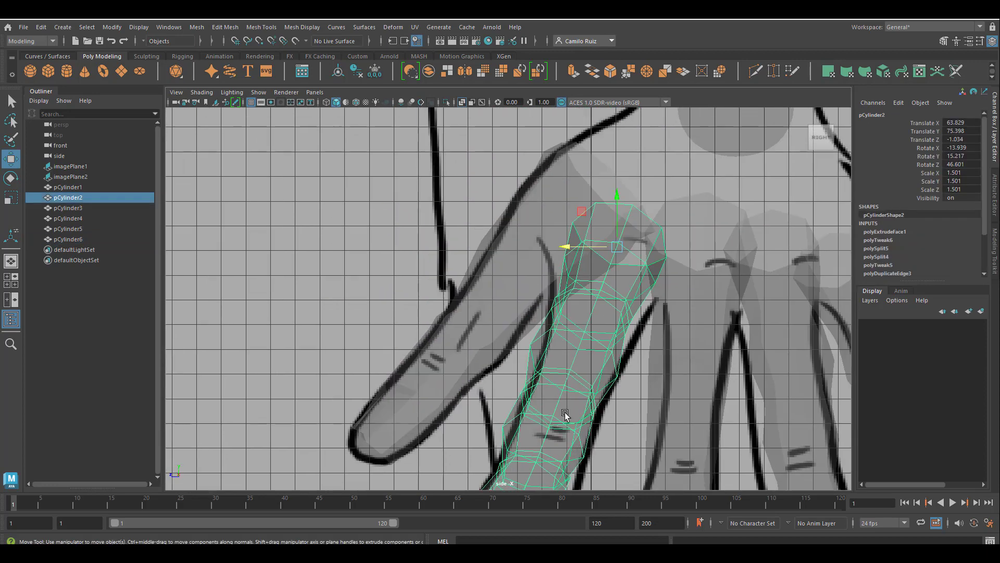
key(space)
key(space)
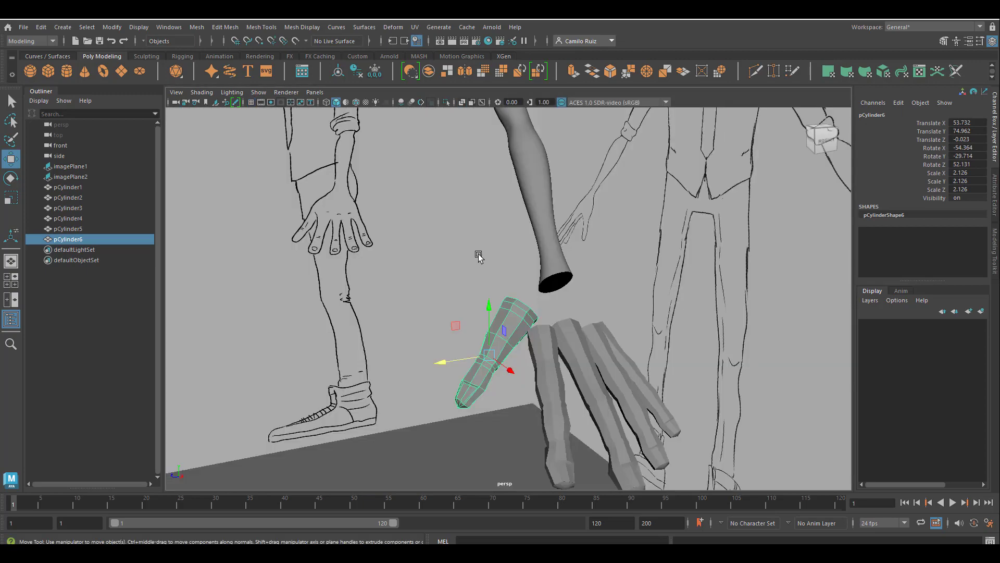
mouse_move(521, 313)
alt+mouse_down()
mouse_move(632, 353)
mouse_move(439, 325)
mouse_move(573, 339)
mouse_move(597, 305)
mouse_move(678, 267)
mouse_move(651, 302)
mouse_move(593, 315)
alt+mouse_up()
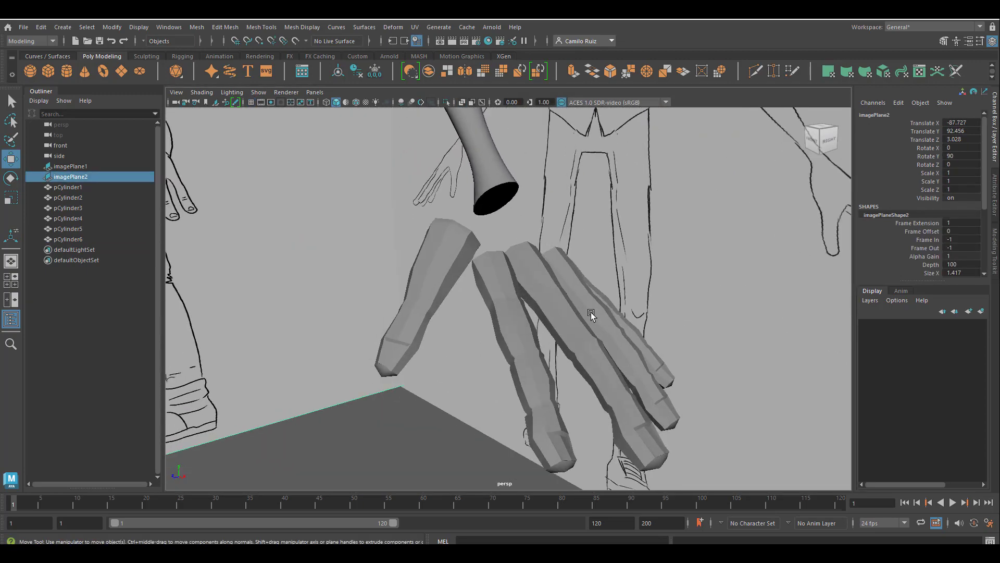
click(424, 290)
shift+click(503, 294)
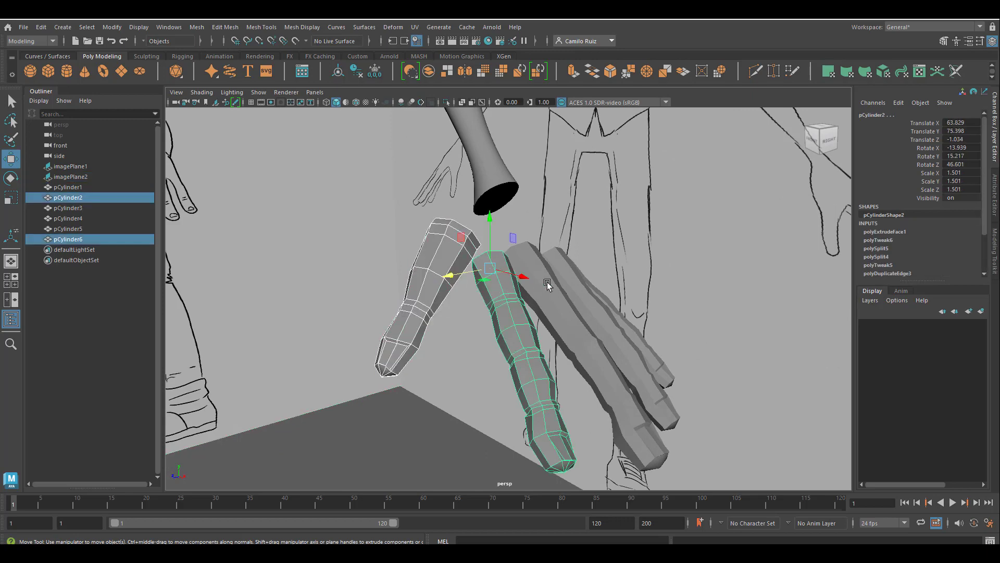
shift+click(584, 280)
shift+click(616, 314)
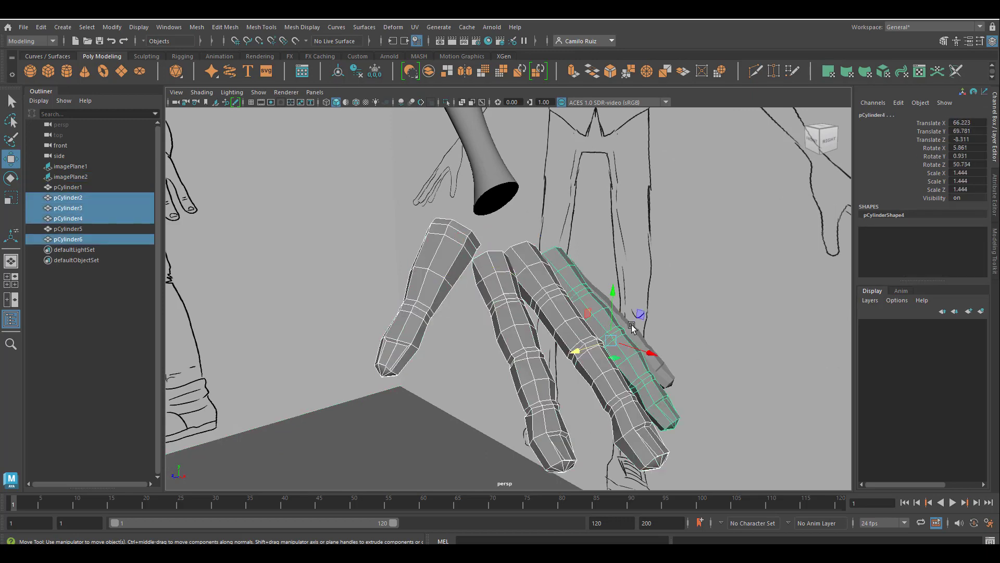
shift+click(632, 327)
key(3)
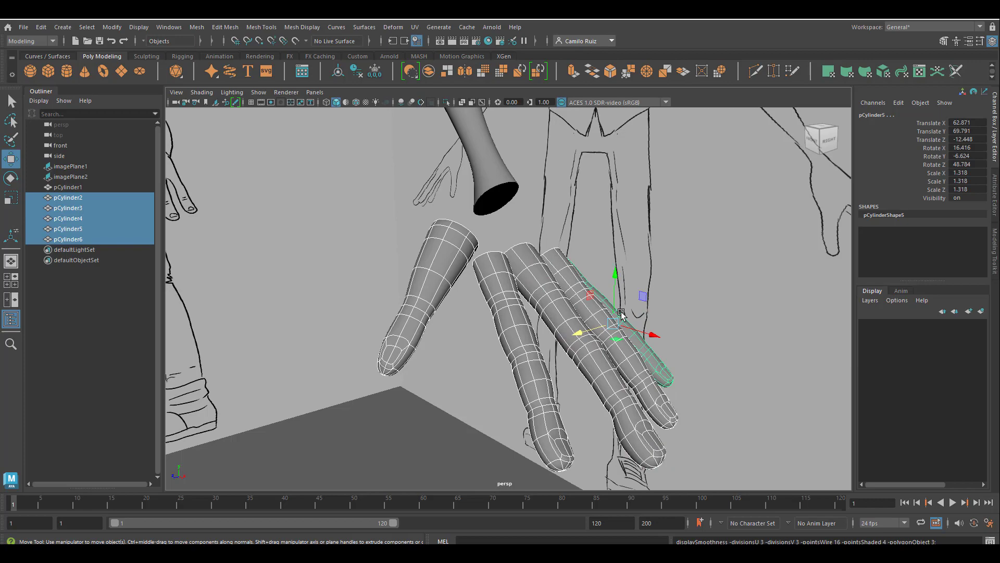
Deselect everything and orbit around to inspect the smoothed fingers
click(472, 358)
mouse_move(465, 395)
alt+mouse_down()
mouse_move(388, 386)
mouse_move(368, 397)
mouse_move(396, 369)
mouse_move(454, 402)
mouse_move(442, 426)
mouse_move(406, 420)
mouse_move(404, 447)
mouse_move(435, 409)
mouse_move(435, 384)
mouse_move(469, 354)
mouse_move(455, 350)
mouse_move(467, 371)
mouse_move(485, 370)
alt+mouse_up()
key(super)
key(super)
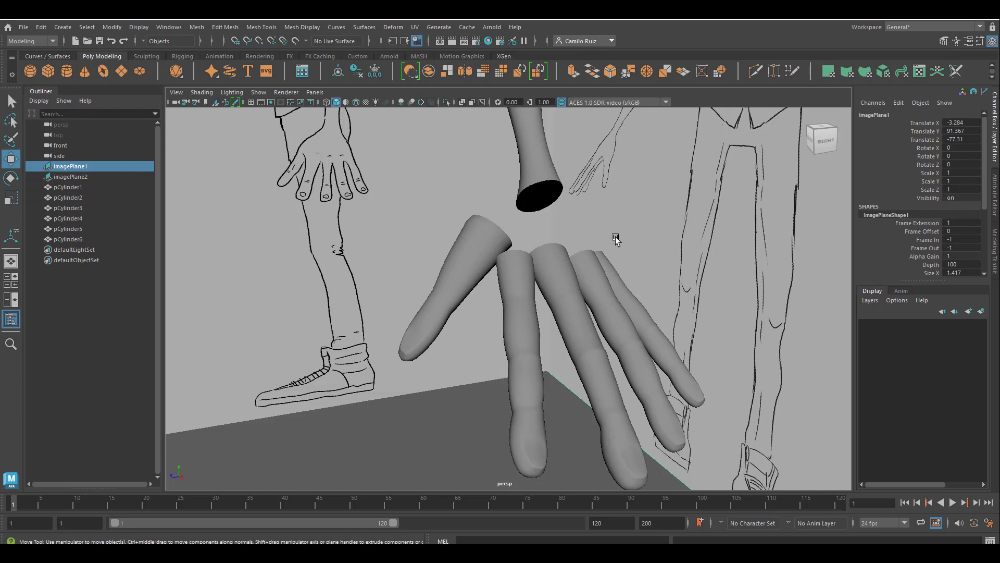
alt+drag(663, 472, 577, 402)
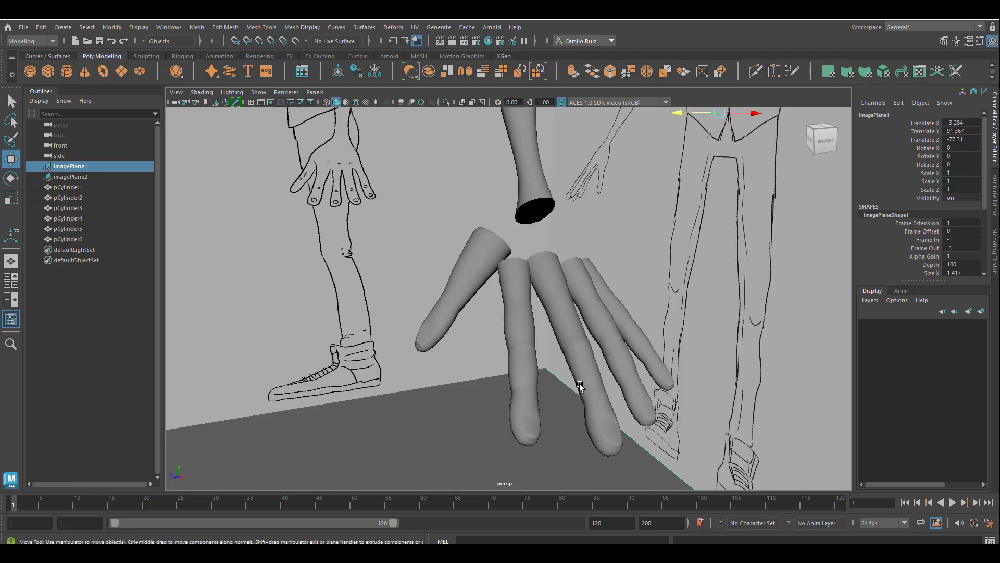